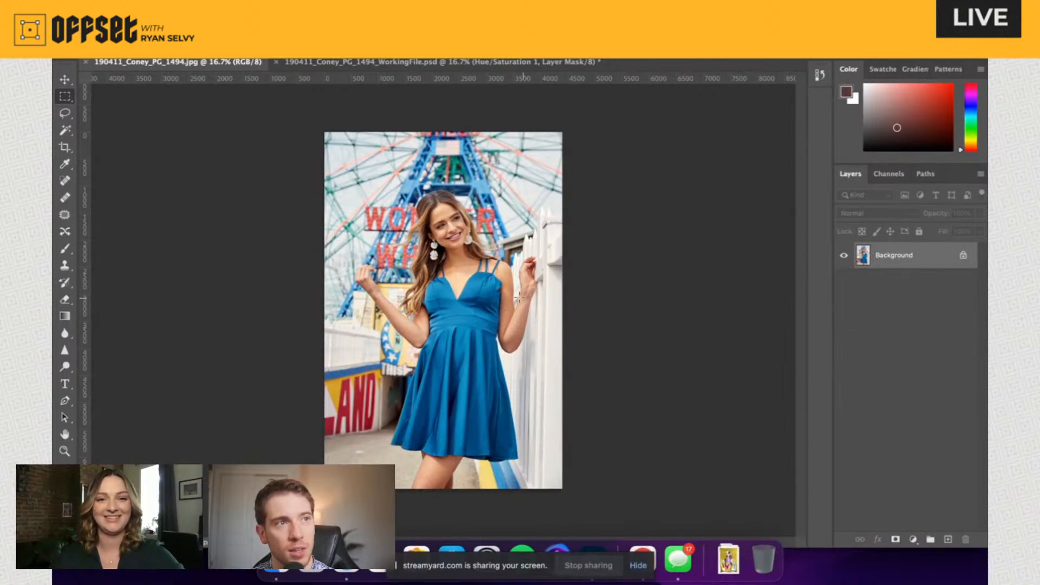
Step: Examine the model's hair, face, arms and blue dress up close, from the Ferris wheel backdrop down to the hem
{"action": "key", "text": "super+equal"}
{"action": "key", "text": "super+equal"}
{"action": "left_click_drag", "start_coordinate": [563, 262], "coordinate": [587, 352]}
{"action": "key", "text": "super+equal"}
{"action": "scroll", "coordinate": [588, 352], "scroll_direction": "down", "scroll_amount": 5}
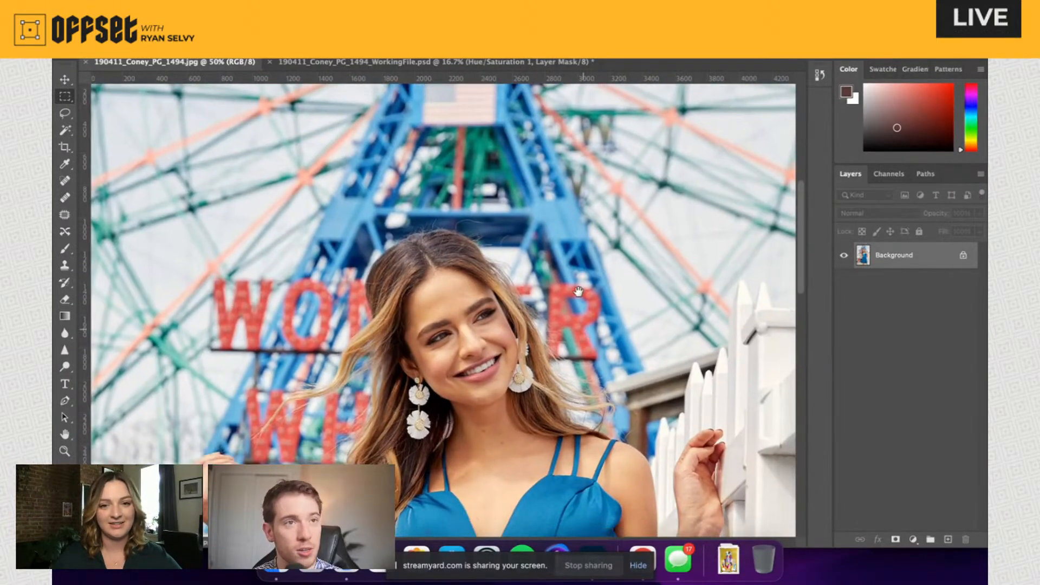
{"action": "scroll", "coordinate": [577, 362], "scroll_direction": "down", "scroll_amount": 3}
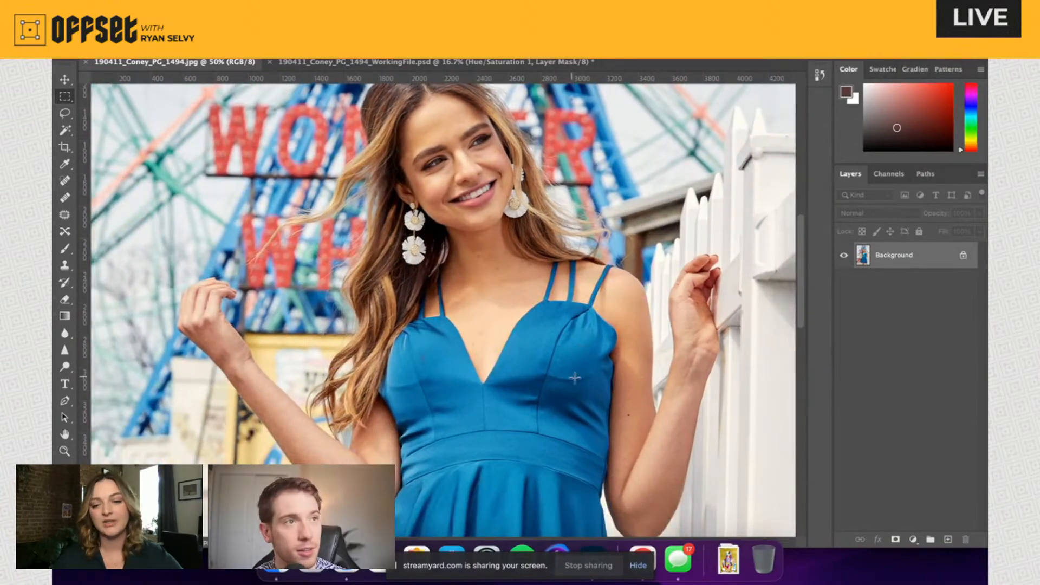
{"action": "key", "text": "super+minus"}
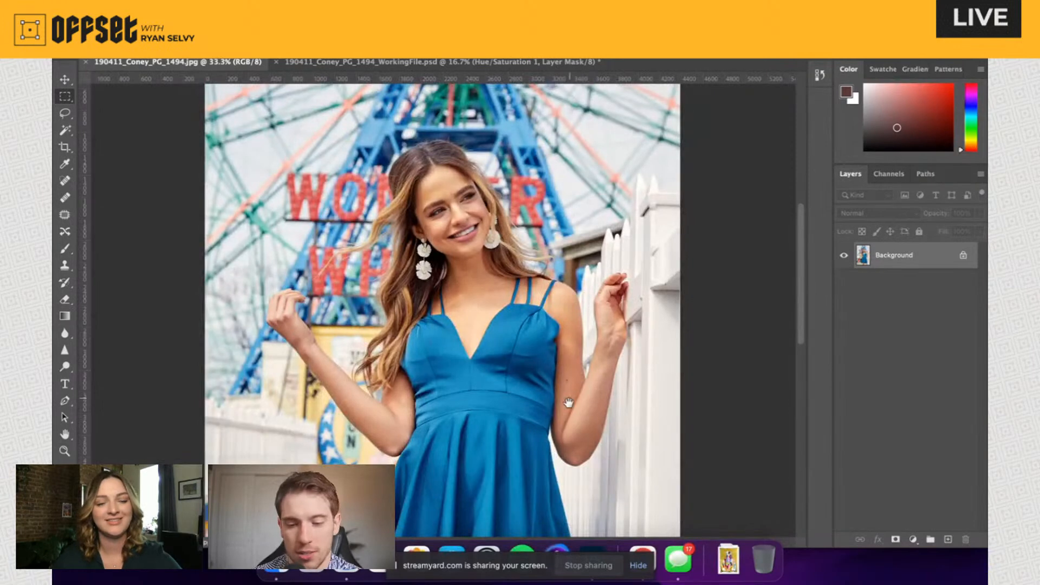
{"action": "scroll", "coordinate": [568, 403], "scroll_direction": "down", "scroll_amount": 2}
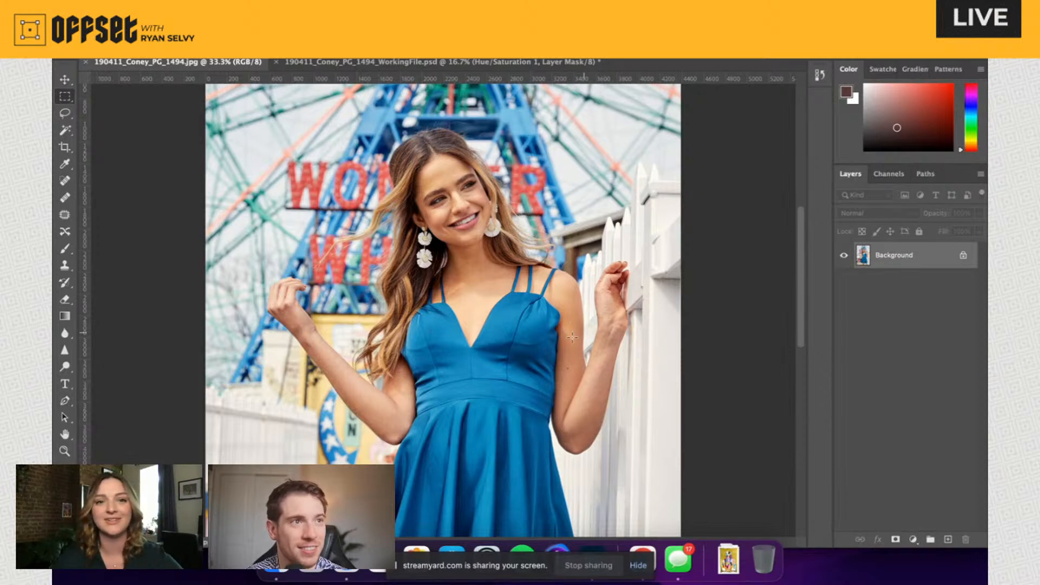
{"action": "scroll", "coordinate": [550, 419], "scroll_direction": "down", "scroll_amount": 3}
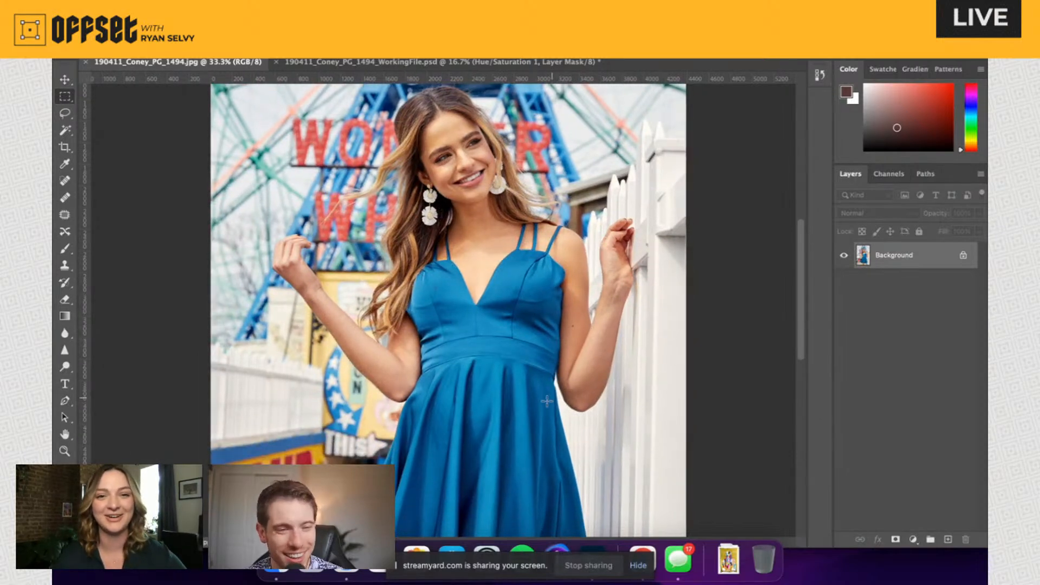
{"action": "left_click_drag", "start_coordinate": [520, 427], "coordinate": [509, 285]}
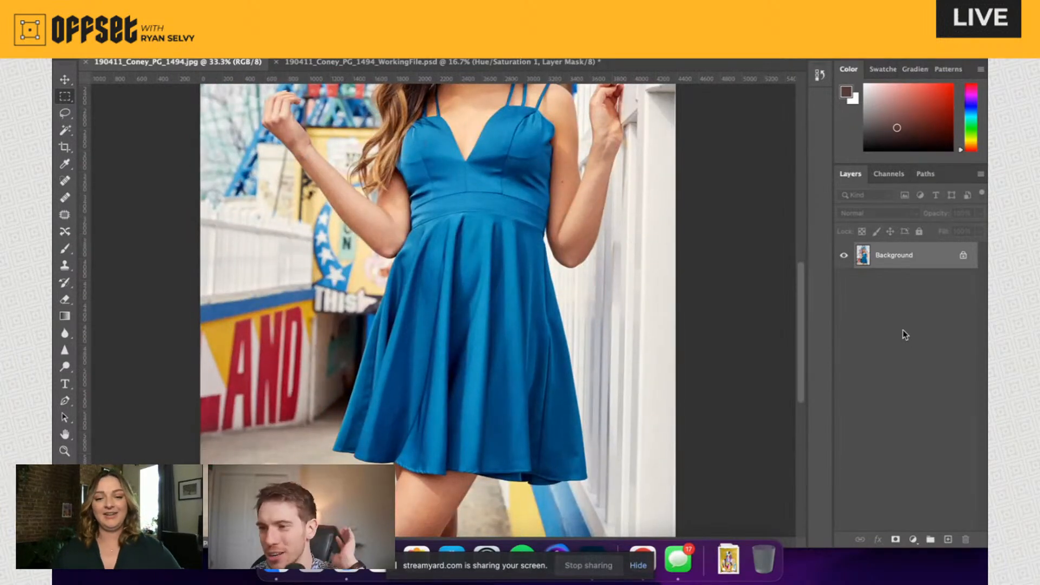
Step: Duplicate the Background layer and activate the Patch tool for retouching the copy
{"action": "key", "text": "super+j"}
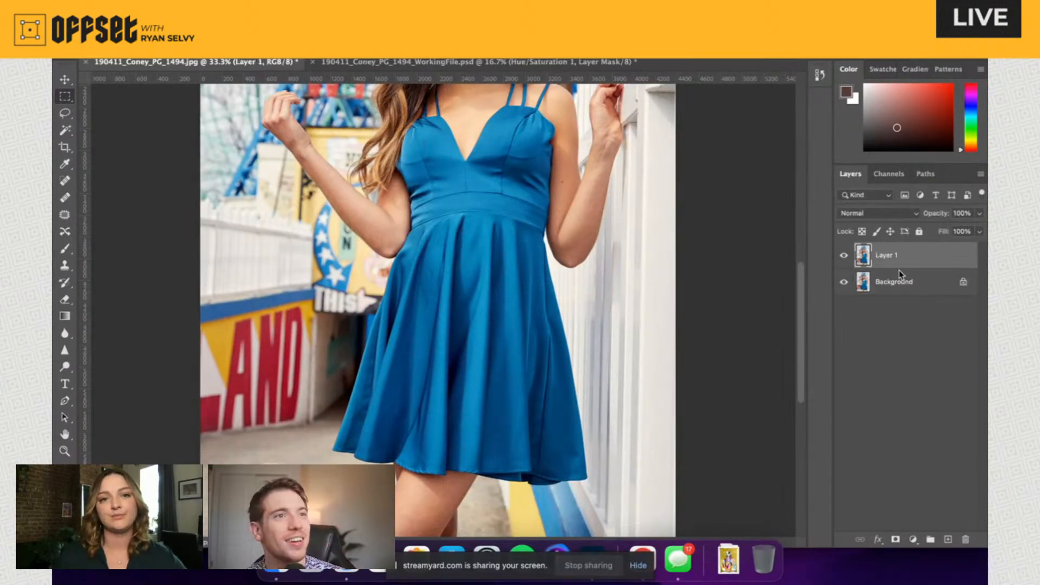
{"action": "left_click_drag", "start_coordinate": [540, 213], "coordinate": [537, 262]}
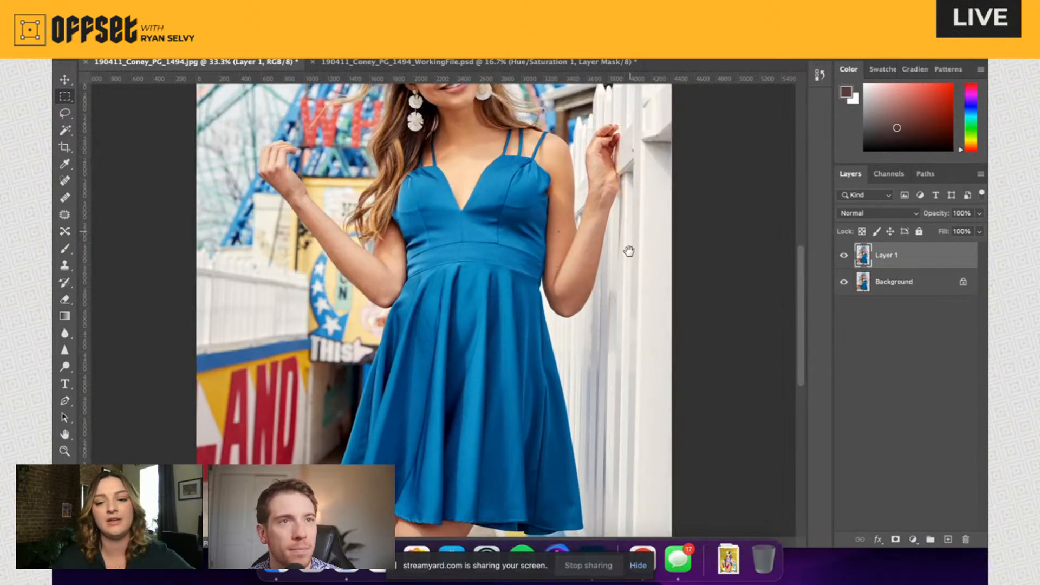
{"action": "scroll", "coordinate": [627, 251], "scroll_direction": "up", "scroll_amount": 3}
{"action": "key", "text": "super+minus"}
{"action": "key", "text": "super+minus"}
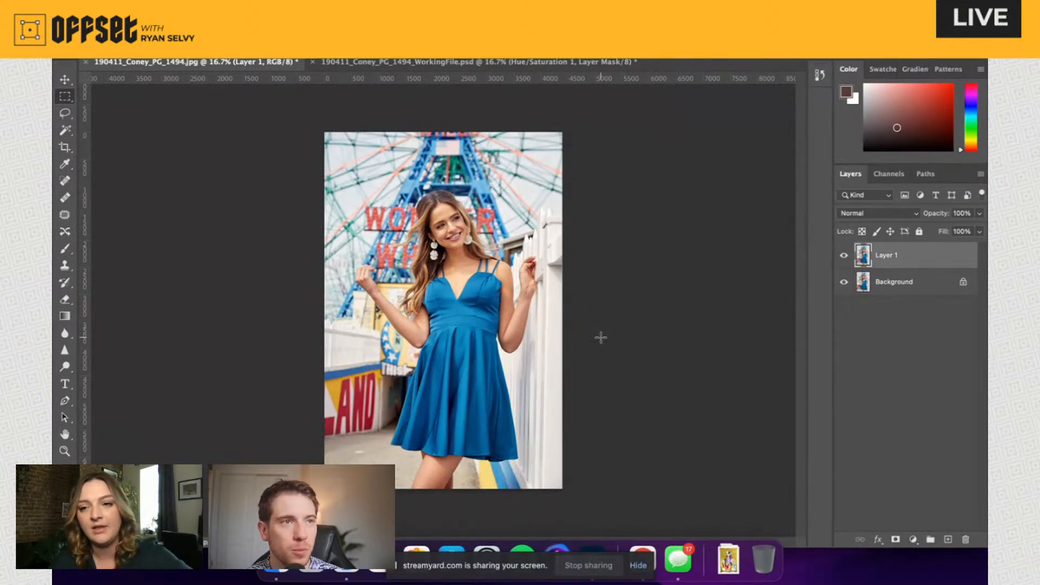
{"action": "key", "text": "super+plus"}
{"action": "key", "text": "super+plus"}
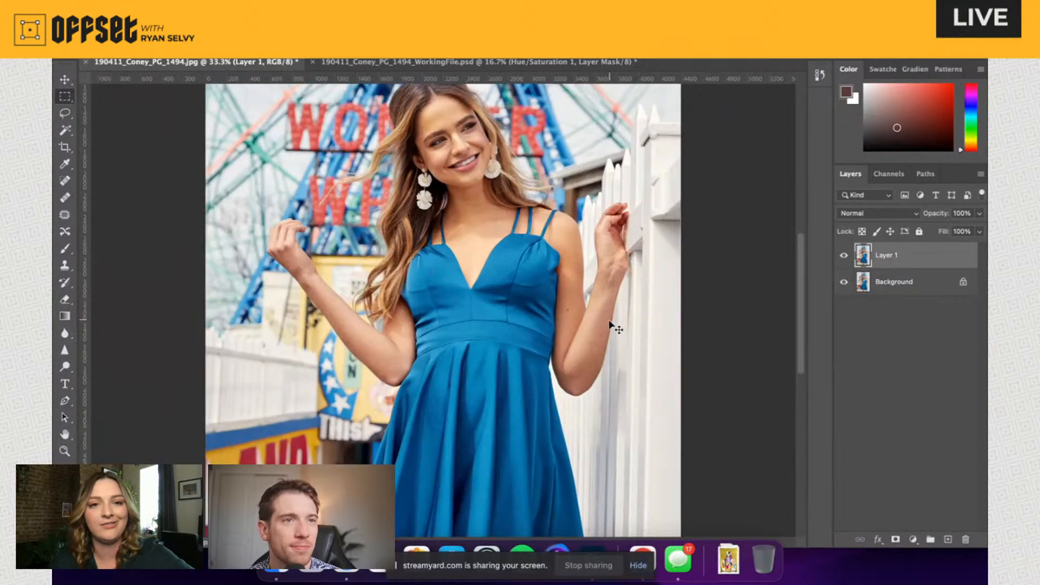
{"action": "key", "text": "super+plus"}
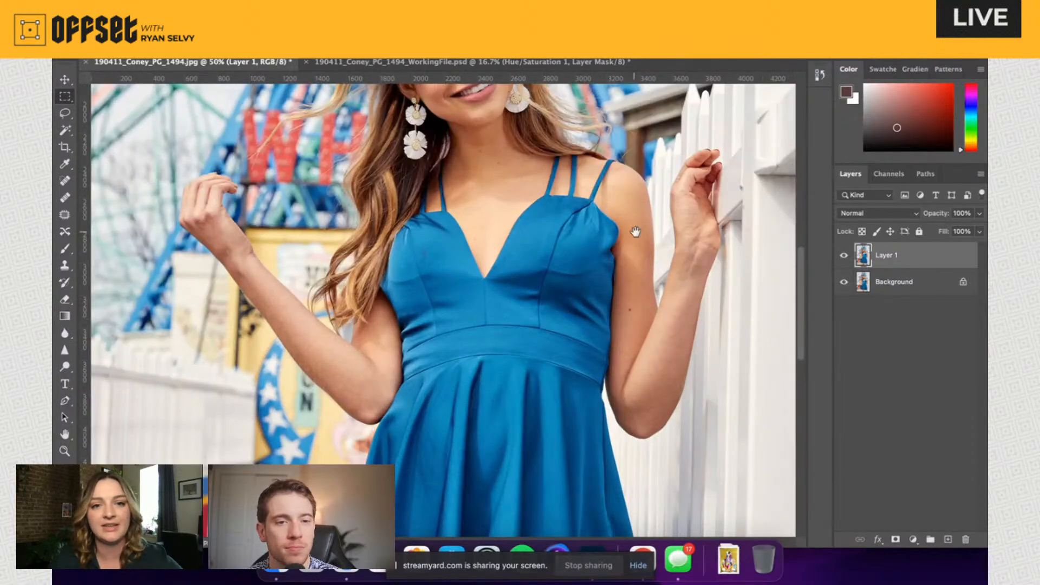
{"action": "left_click_drag", "start_coordinate": [635, 232], "coordinate": [610, 385]}
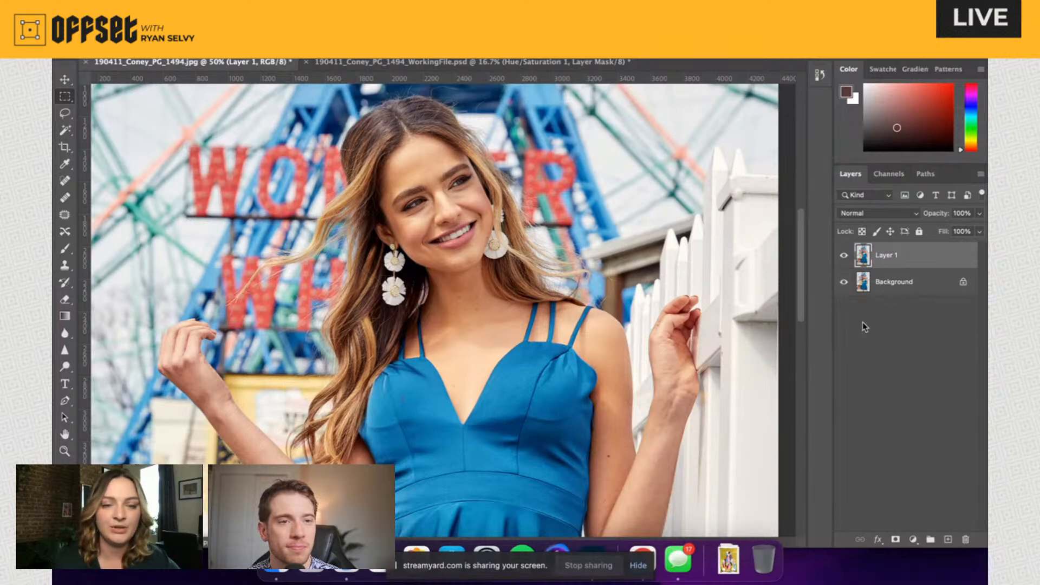
{"action": "left_click", "coordinate": [66, 215]}
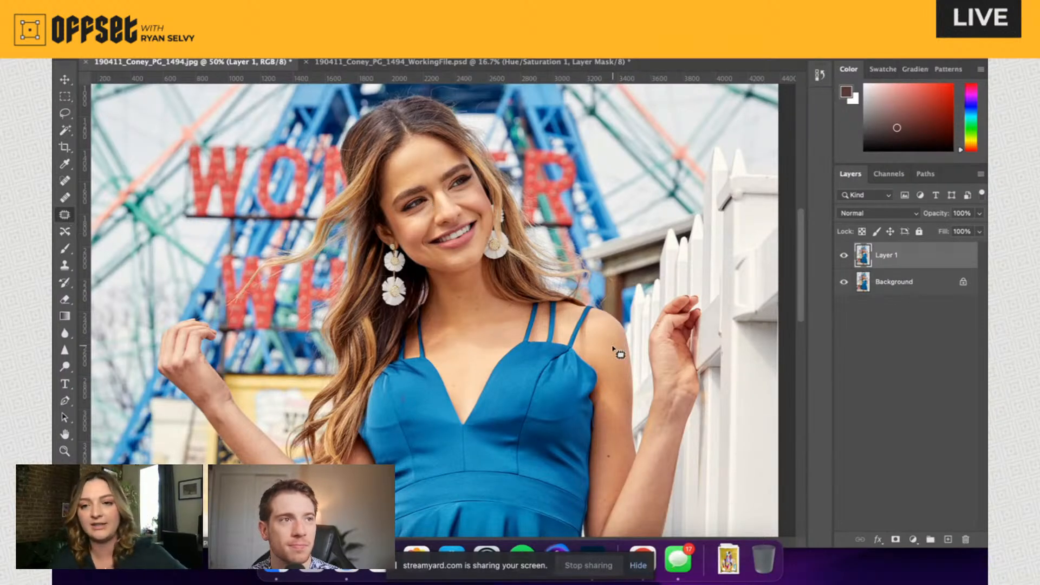
Step: Patch a small blemish on the bodice of the blue dress and clear the selection
{"action": "key", "text": "super+plus"}
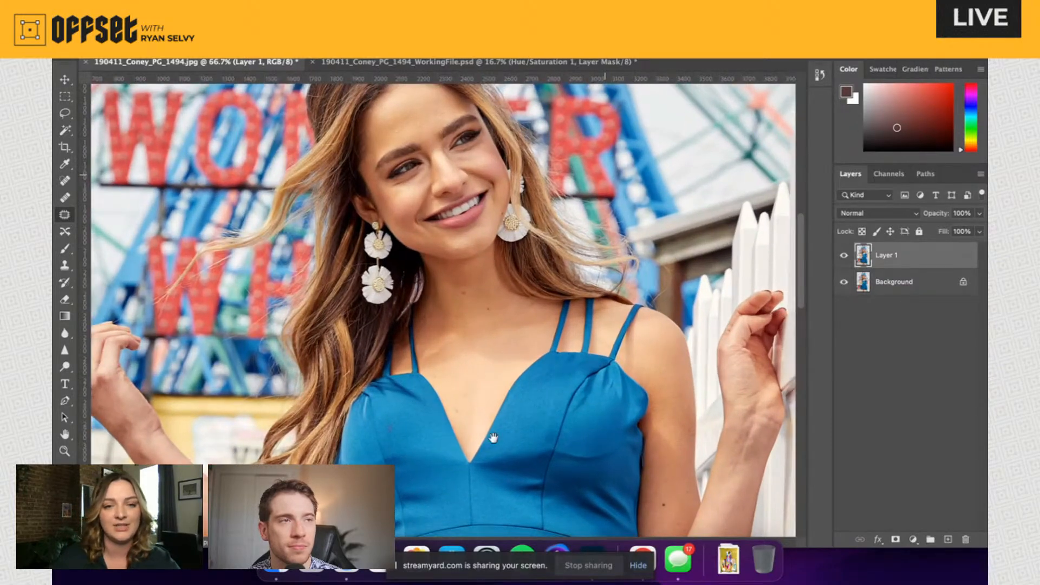
{"action": "key", "text": "super+plus"}
{"action": "left_click_drag", "start_coordinate": [523, 353], "coordinate": [564, 242]}
{"action": "mouse_move", "coordinate": [629, 343]}
{"action": "left_mouse_down"}
{"action": "mouse_move", "coordinate": [571, 313]}
{"action": "mouse_move", "coordinate": [633, 342]}
{"action": "left_mouse_up"}
{"action": "key", "text": "super+d"}
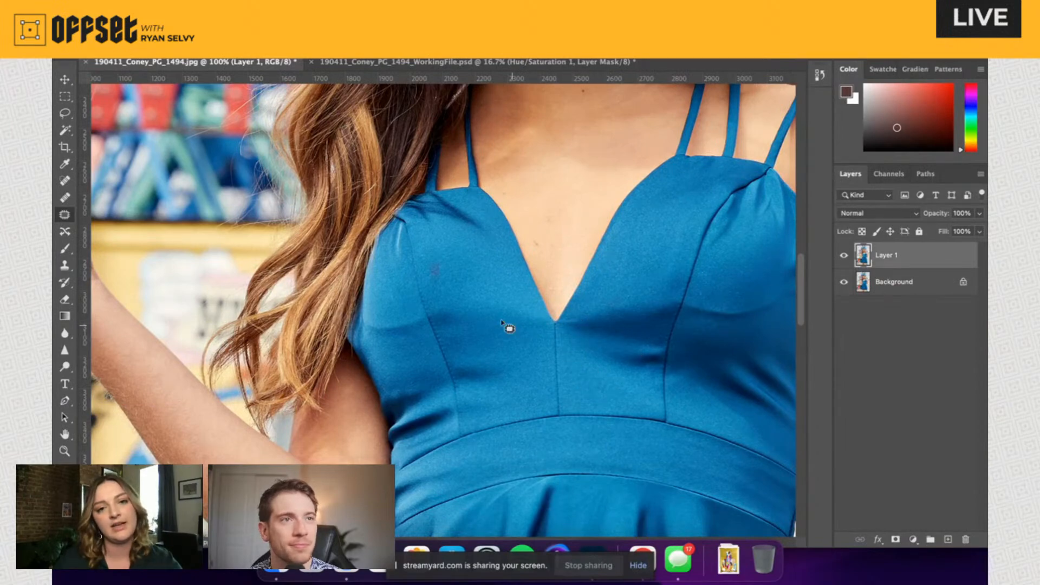
{"action": "left_click_drag", "start_coordinate": [573, 311], "coordinate": [468, 263]}
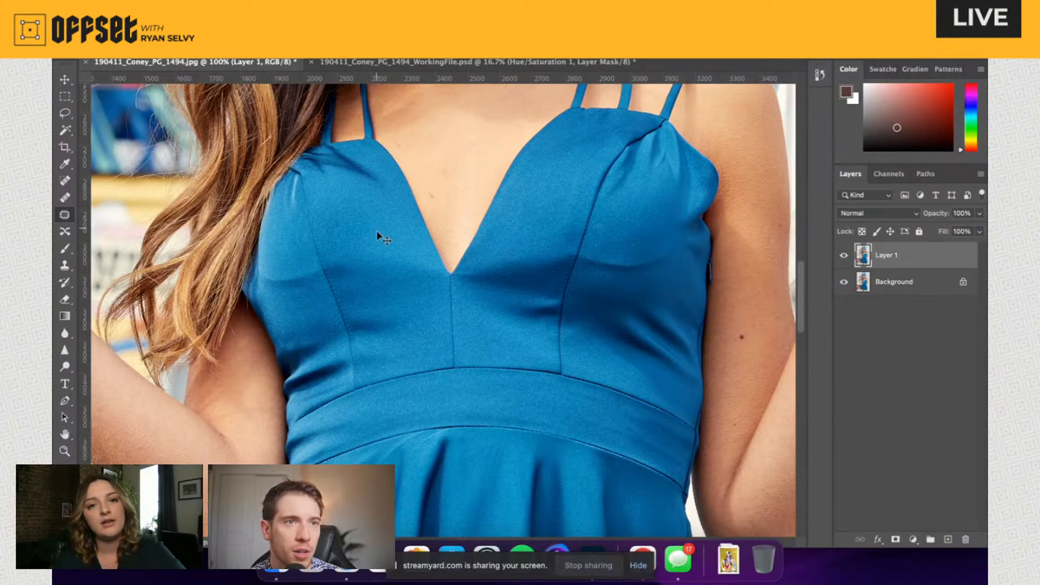
Step: Patch the curved crease on the bodice's side panel beside the hair and the uneven spot across the adjacent seam, using smooth nearby fabric
{"action": "key", "text": "super+0"}
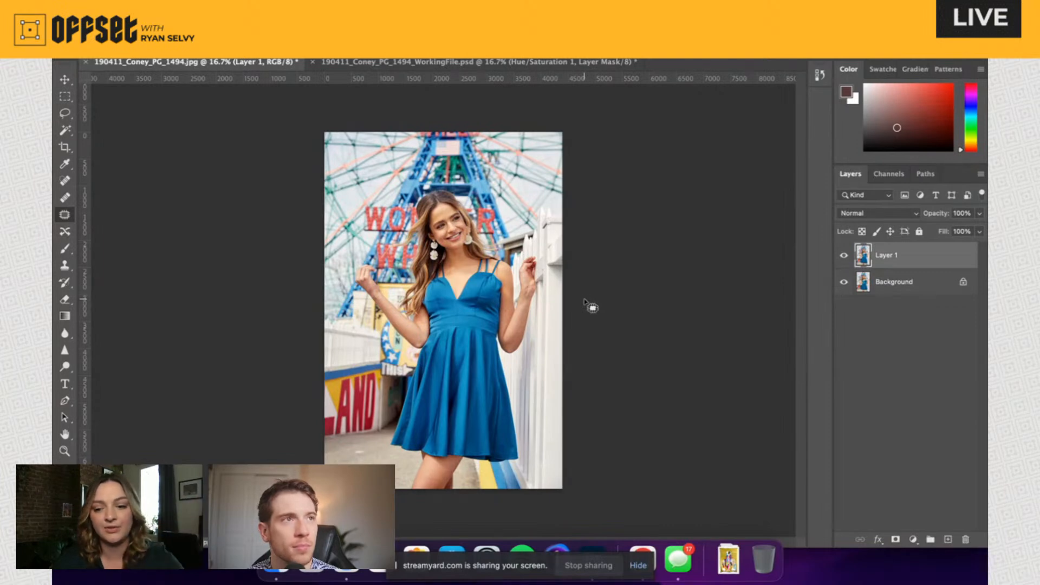
{"action": "key", "text": "ctrl+plus"}
{"action": "key", "text": "ctrl+plus"}
{"action": "key", "text": "ctrl+plus"}
{"action": "key", "text": "ctrl+plus"}
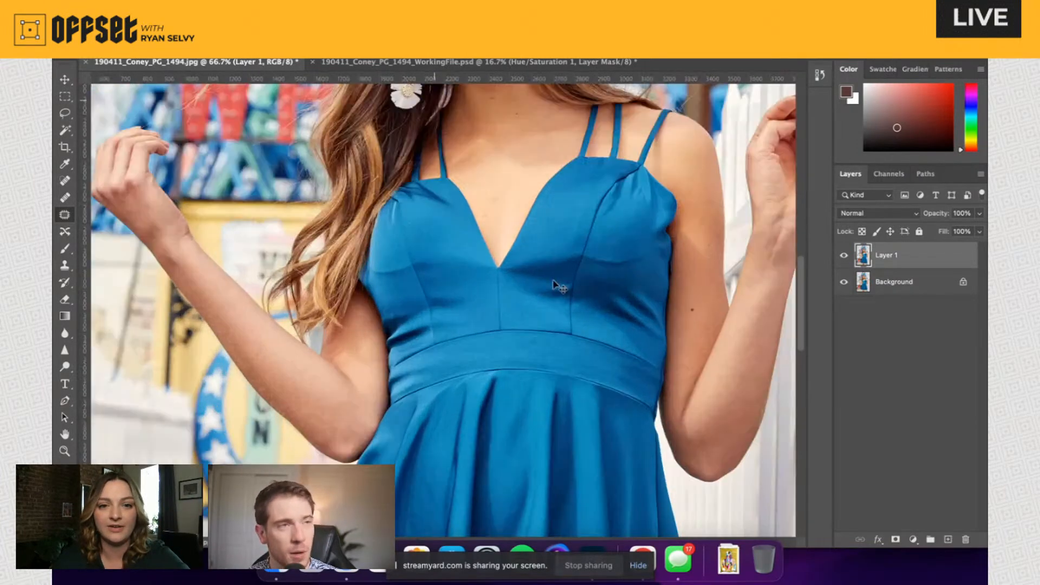
{"action": "key", "text": "ctrl+plus"}
{"action": "left_click_drag", "start_coordinate": [553, 267], "coordinate": [499, 327]}
{"action": "key", "text": "ctrl+plus"}
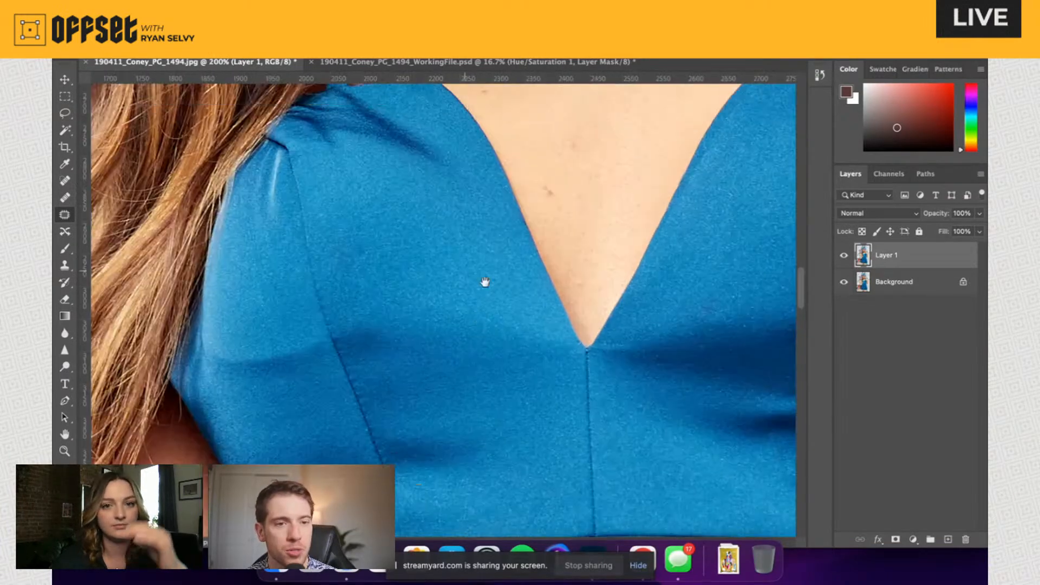
{"action": "left_click_drag", "start_coordinate": [485, 282], "coordinate": [506, 343]}
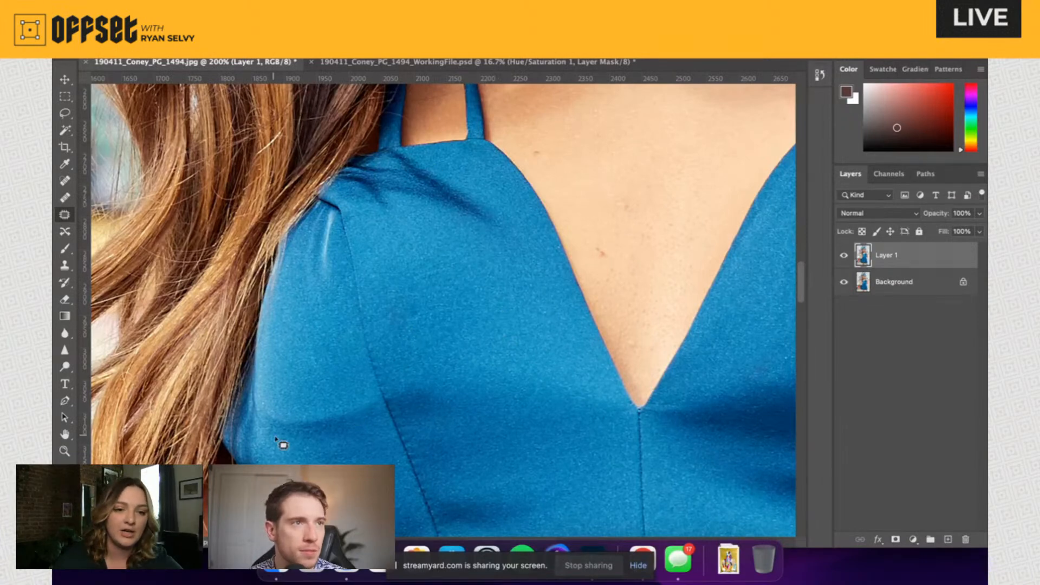
{"action": "mouse_move", "coordinate": [265, 414]}
{"action": "left_mouse_down"}
{"action": "mouse_move", "coordinate": [323, 417]}
{"action": "mouse_move", "coordinate": [372, 402]}
{"action": "mouse_move", "coordinate": [388, 417]}
{"action": "mouse_move", "coordinate": [347, 443]}
{"action": "mouse_move", "coordinate": [335, 444]}
{"action": "mouse_move", "coordinate": [343, 378]}
{"action": "left_mouse_up"}
{"action": "key", "text": "super+d"}
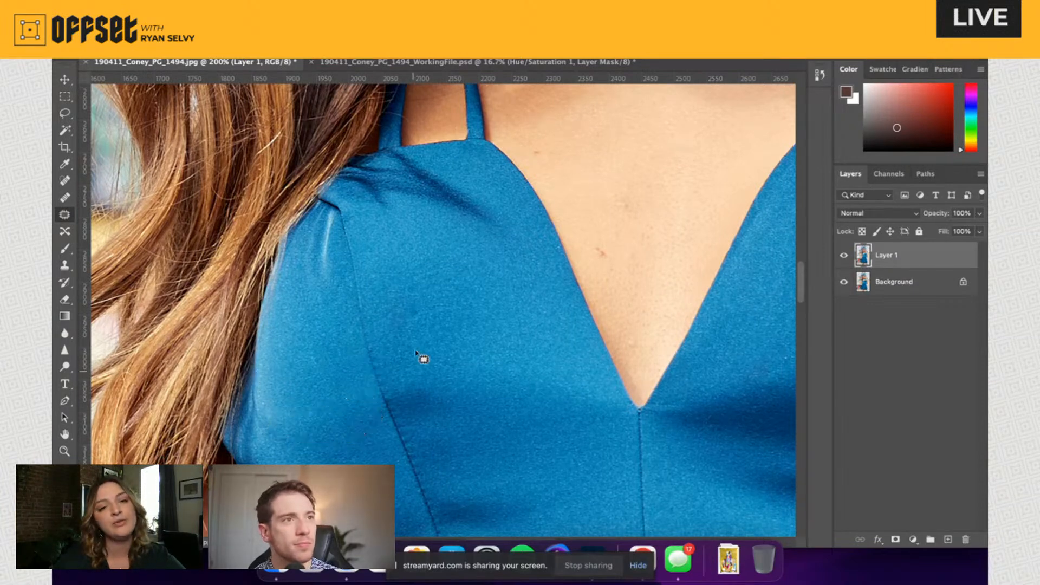
{"action": "mouse_move", "coordinate": [406, 337]}
{"action": "left_mouse_down"}
{"action": "mouse_move", "coordinate": [428, 302]}
{"action": "mouse_move", "coordinate": [410, 335]}
{"action": "mouse_move", "coordinate": [469, 333]}
{"action": "left_mouse_up"}
{"action": "key", "text": "super+d"}
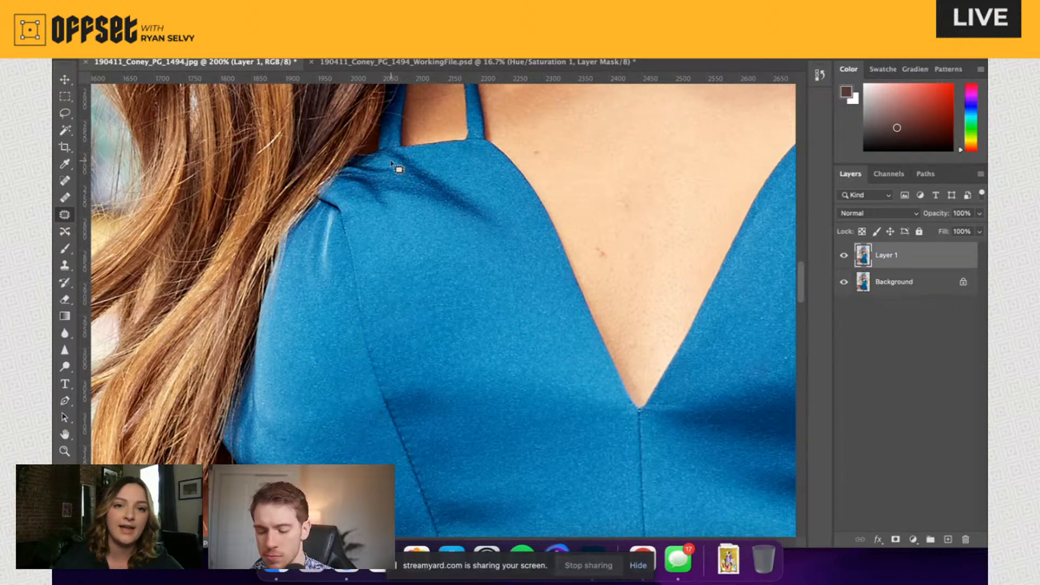
Step: Patch the gathered creases along the bodice's upper edge, just below the shoulder strap beside the hair
{"action": "mouse_move", "coordinate": [389, 155]}
{"action": "left_mouse_down"}
{"action": "mouse_move", "coordinate": [428, 160]}
{"action": "mouse_move", "coordinate": [516, 231]}
{"action": "mouse_move", "coordinate": [476, 232]}
{"action": "mouse_move", "coordinate": [395, 202]}
{"action": "mouse_move", "coordinate": [397, 216]}
{"action": "mouse_move", "coordinate": [343, 181]}
{"action": "mouse_move", "coordinate": [382, 164]}
{"action": "left_mouse_up"}
{"action": "left_click_drag", "start_coordinate": [722, 193], "coordinate": [721, 190]}
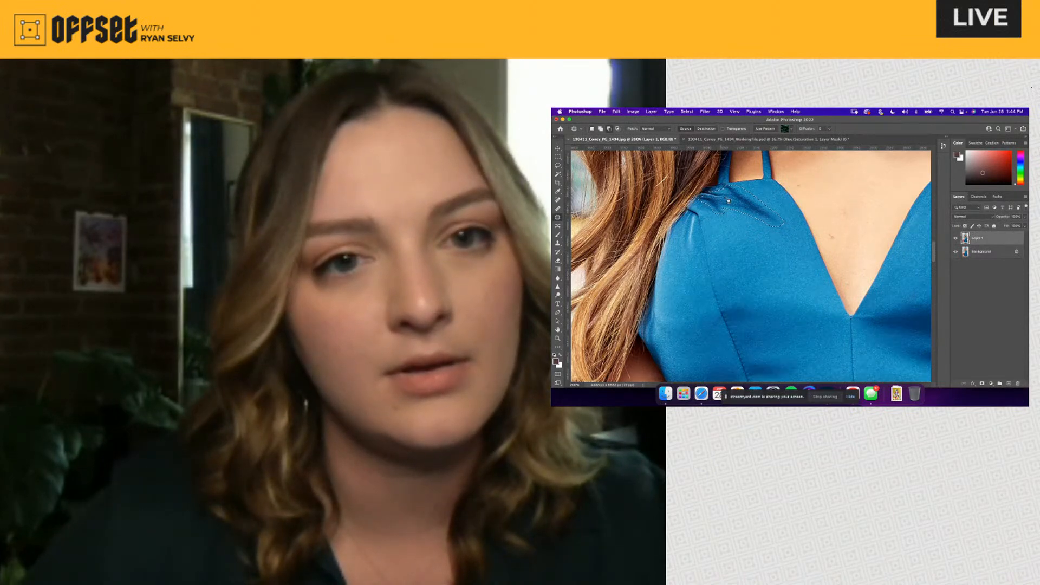
{"action": "left_click_drag", "start_coordinate": [747, 205], "coordinate": [768, 244]}
{"action": "key", "text": "super+d"}
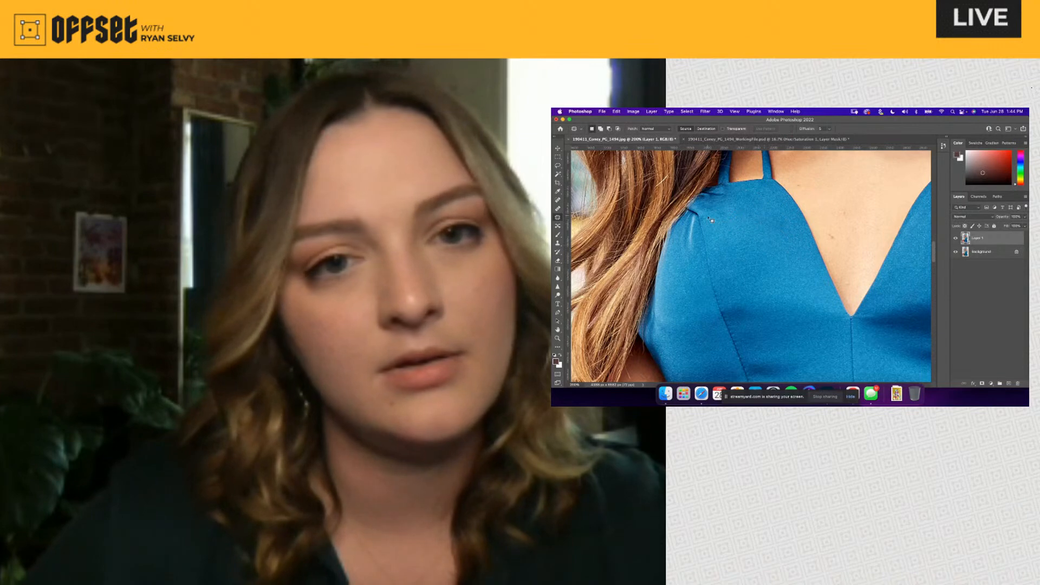
{"action": "mouse_move", "coordinate": [703, 209]}
{"action": "left_mouse_down"}
{"action": "mouse_move", "coordinate": [730, 204]}
{"action": "mouse_move", "coordinate": [724, 218]}
{"action": "mouse_move", "coordinate": [703, 212]}
{"action": "mouse_move", "coordinate": [746, 230]}
{"action": "left_mouse_up"}
{"action": "key", "text": "super+d"}
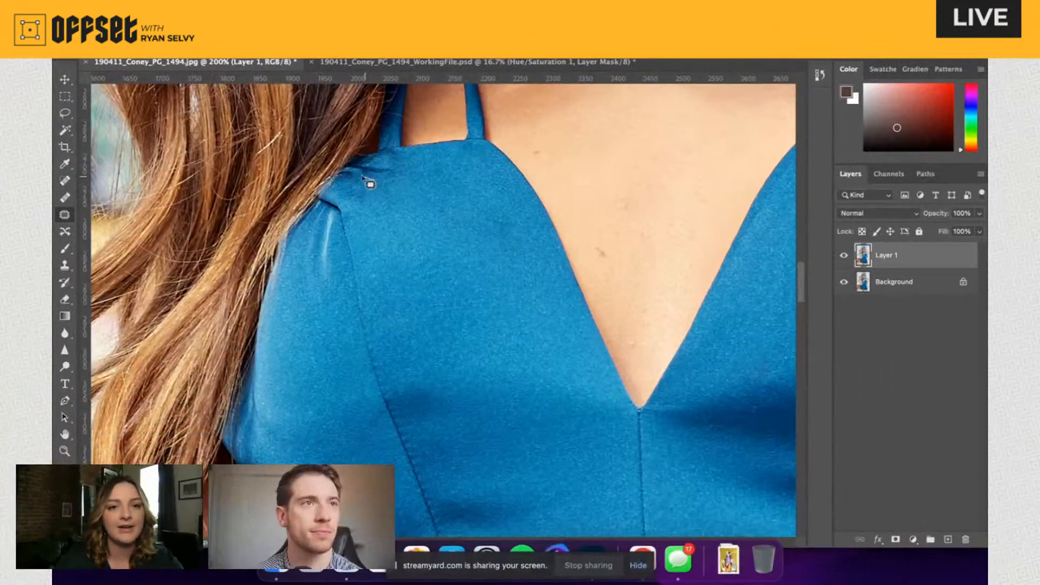
{"action": "mouse_move", "coordinate": [370, 184]}
{"action": "left_mouse_down"}
{"action": "mouse_move", "coordinate": [363, 171]}
{"action": "mouse_move", "coordinate": [413, 186]}
{"action": "mouse_move", "coordinate": [387, 190]}
{"action": "mouse_move", "coordinate": [371, 185]}
{"action": "mouse_move", "coordinate": [447, 195]}
{"action": "left_mouse_up"}
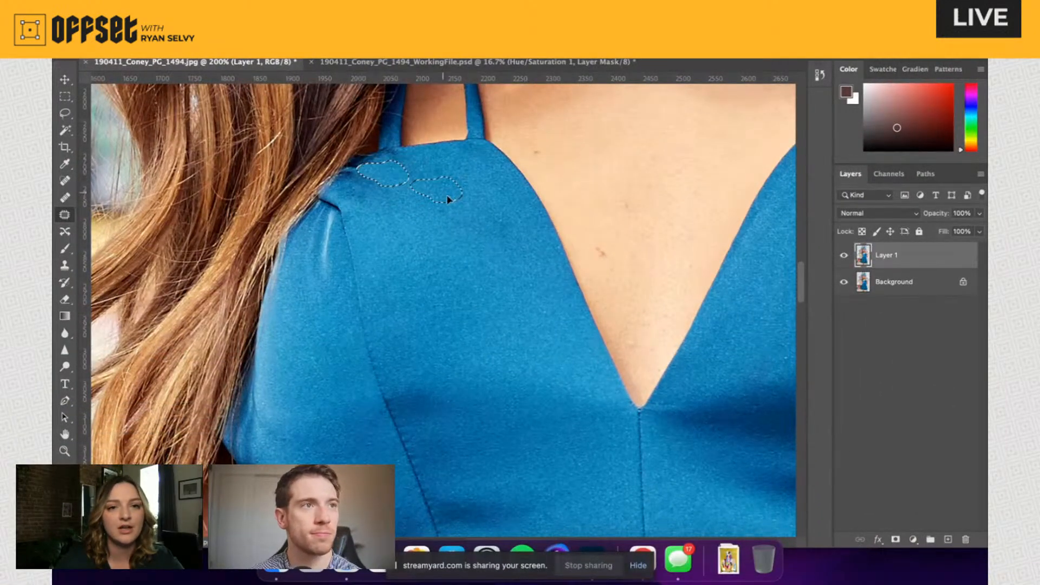
{"action": "key", "text": "super+d"}
Step: Patch away the bright highlight streak at the top of the bodice's side panel beside the hair
{"action": "key", "text": "space"}
{"action": "left_click_drag", "start_coordinate": [379, 296], "coordinate": [410, 248]}
{"action": "mouse_move", "coordinate": [364, 174]}
{"action": "left_mouse_down"}
{"action": "mouse_move", "coordinate": [365, 239]}
{"action": "mouse_move", "coordinate": [360, 209]}
{"action": "mouse_move", "coordinate": [372, 202]}
{"action": "mouse_move", "coordinate": [327, 270]}
{"action": "mouse_move", "coordinate": [362, 262]}
{"action": "left_mouse_up"}
{"action": "key", "text": "super+d"}
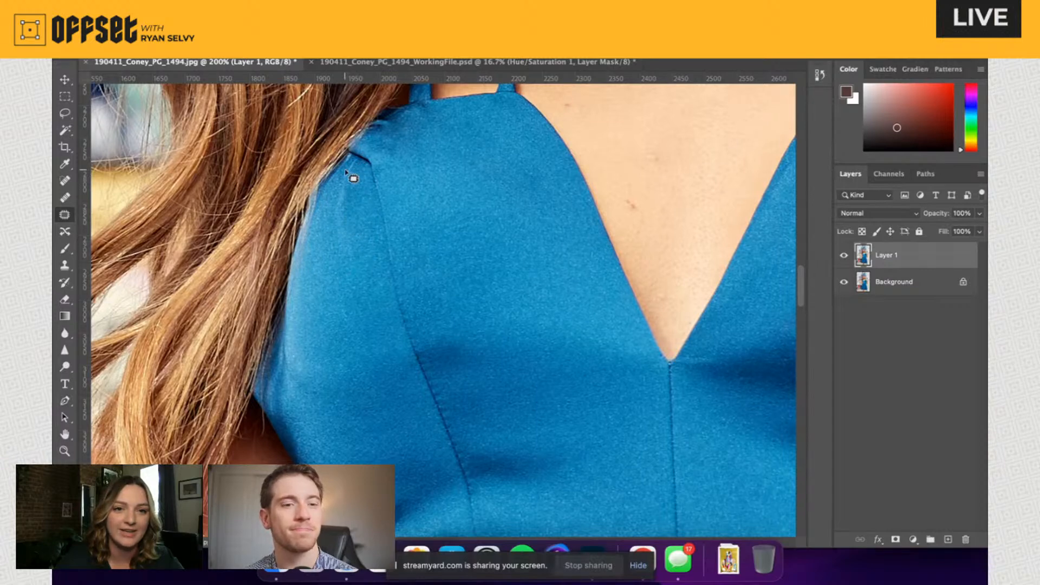
{"action": "mouse_move", "coordinate": [352, 178]}
{"action": "left_mouse_down"}
{"action": "mouse_move", "coordinate": [360, 167]}
{"action": "mouse_move", "coordinate": [360, 239]}
{"action": "mouse_move", "coordinate": [344, 249]}
{"action": "mouse_move", "coordinate": [353, 162]}
{"action": "left_mouse_up"}
{"action": "mouse_move", "coordinate": [353, 213]}
{"action": "left_mouse_down"}
{"action": "mouse_move", "coordinate": [413, 226]}
{"action": "mouse_move", "coordinate": [427, 202]}
{"action": "mouse_move", "coordinate": [439, 211]}
{"action": "left_mouse_up"}
{"action": "key", "text": "super+d"}
Step: Patch the small uneven shaded areas beside the vertical bodice seam nearest the hair, sampling smooth fabric next to them
{"action": "left_click_drag", "start_coordinate": [432, 276], "coordinate": [436, 264]}
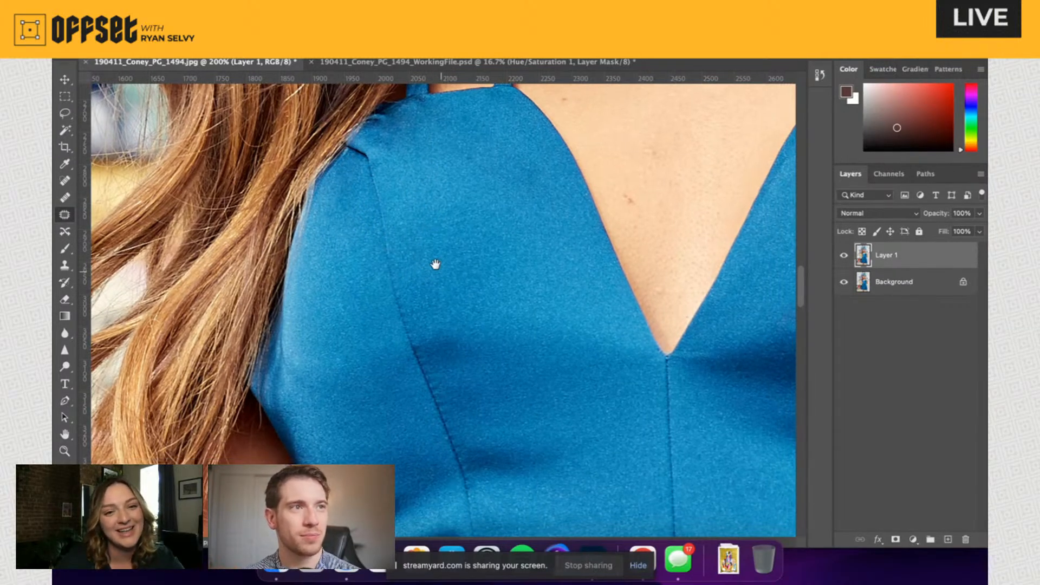
{"action": "left_click_drag", "start_coordinate": [436, 265], "coordinate": [380, 188]}
{"action": "mouse_move", "coordinate": [364, 247]}
{"action": "left_mouse_down"}
{"action": "mouse_move", "coordinate": [422, 292]}
{"action": "mouse_move", "coordinate": [395, 304]}
{"action": "mouse_move", "coordinate": [373, 279]}
{"action": "mouse_move", "coordinate": [368, 247]}
{"action": "mouse_move", "coordinate": [399, 215]}
{"action": "left_mouse_up"}
{"action": "key", "text": "super+d"}
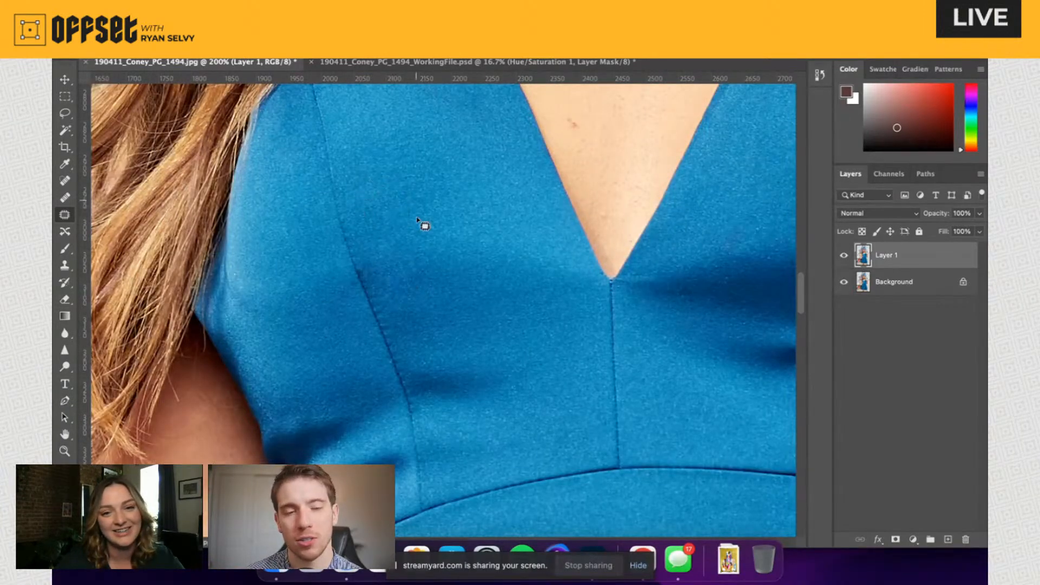
{"action": "left_click_drag", "start_coordinate": [451, 314], "coordinate": [419, 270]}
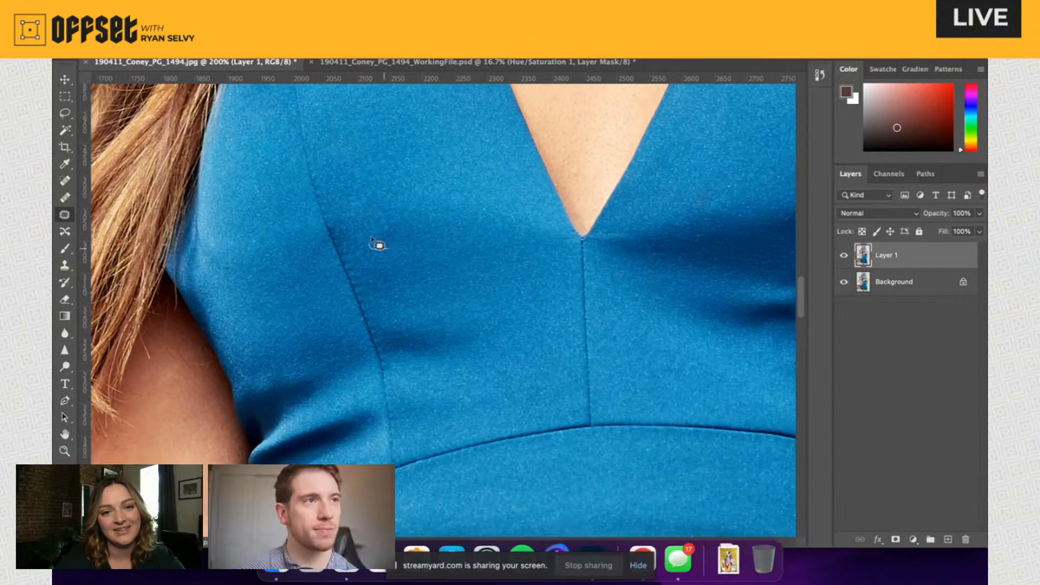
{"action": "mouse_move", "coordinate": [379, 242]}
{"action": "left_mouse_down"}
{"action": "mouse_move", "coordinate": [391, 221]}
{"action": "mouse_move", "coordinate": [407, 238]}
{"action": "left_mouse_up"}
{"action": "left_click", "coordinate": [435, 239]}
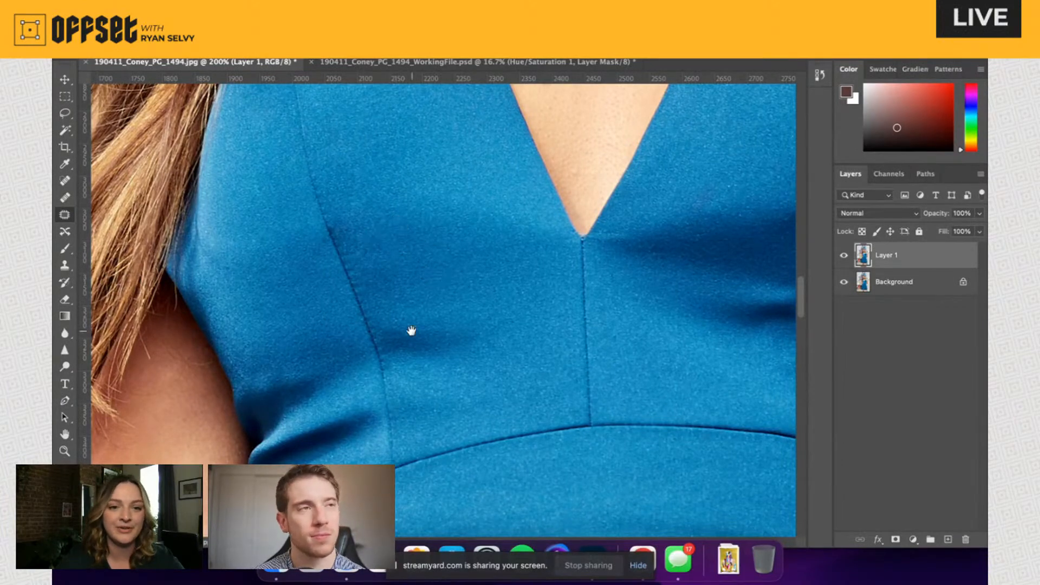
Step: Patch the horizontal crease above the waistband, between the side seam and the center seam, and even out its remaining edge
{"action": "mouse_move", "coordinate": [411, 330]}
{"action": "left_mouse_down"}
{"action": "mouse_move", "coordinate": [411, 273]}
{"action": "mouse_move", "coordinate": [377, 287]}
{"action": "mouse_move", "coordinate": [464, 277]}
{"action": "mouse_move", "coordinate": [482, 305]}
{"action": "mouse_move", "coordinate": [387, 330]}
{"action": "mouse_move", "coordinate": [427, 143]}
{"action": "left_mouse_up"}
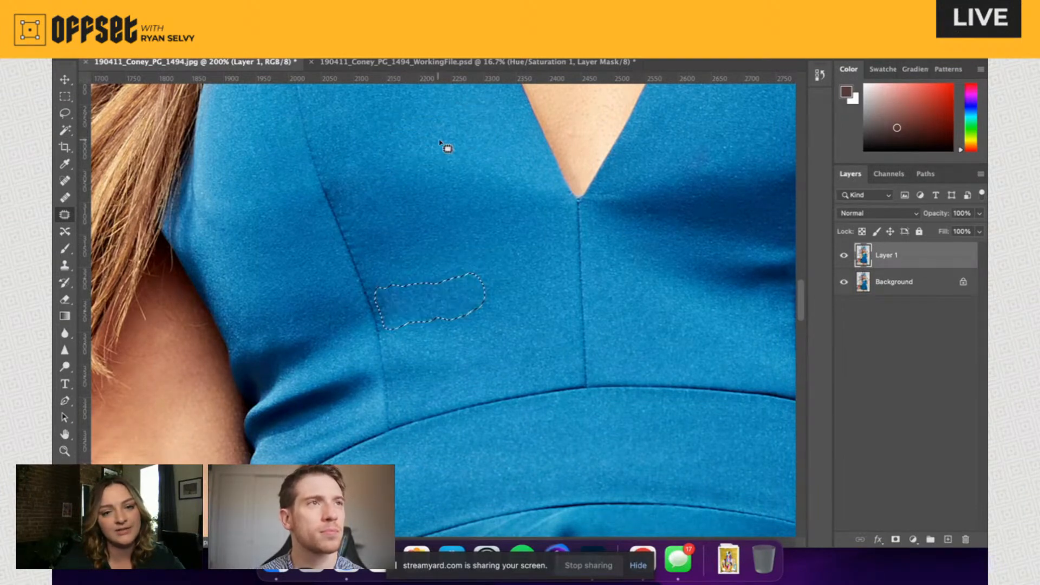
{"action": "mouse_move", "coordinate": [434, 293]}
{"action": "left_mouse_down"}
{"action": "mouse_move", "coordinate": [404, 295]}
{"action": "mouse_move", "coordinate": [406, 281]}
{"action": "mouse_move", "coordinate": [474, 275]}
{"action": "mouse_move", "coordinate": [453, 287]}
{"action": "mouse_move", "coordinate": [434, 130]}
{"action": "left_mouse_up"}
{"action": "key", "text": "ctrl+d"}
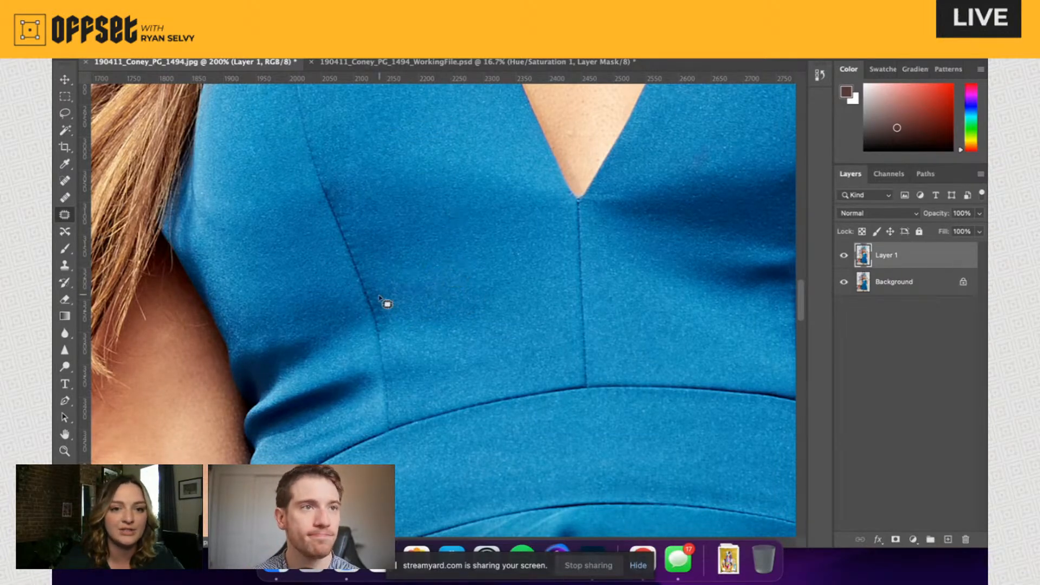
{"action": "mouse_move", "coordinate": [388, 304]}
{"action": "left_mouse_down"}
{"action": "mouse_move", "coordinate": [384, 330]}
{"action": "mouse_move", "coordinate": [381, 305]}
{"action": "mouse_move", "coordinate": [410, 339]}
{"action": "mouse_move", "coordinate": [434, 341]}
{"action": "left_mouse_up"}
{"action": "key", "text": "ctrl+d"}
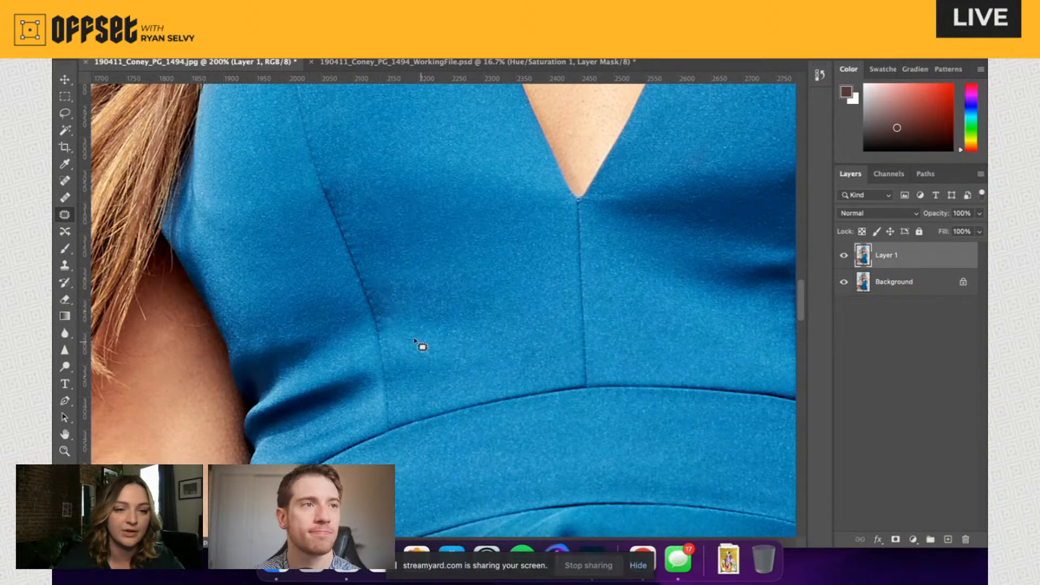
Step: Patch the uneven shading on the bodice's side panel just below the underarm and clear the selection
{"action": "left_click_drag", "start_coordinate": [309, 368], "coordinate": [331, 320]}
{"action": "mouse_move", "coordinate": [233, 278]}
{"action": "left_mouse_down"}
{"action": "mouse_move", "coordinate": [257, 320]}
{"action": "mouse_move", "coordinate": [252, 286]}
{"action": "mouse_move", "coordinate": [313, 301]}
{"action": "left_mouse_up"}
{"action": "key", "text": "ctrl+d"}
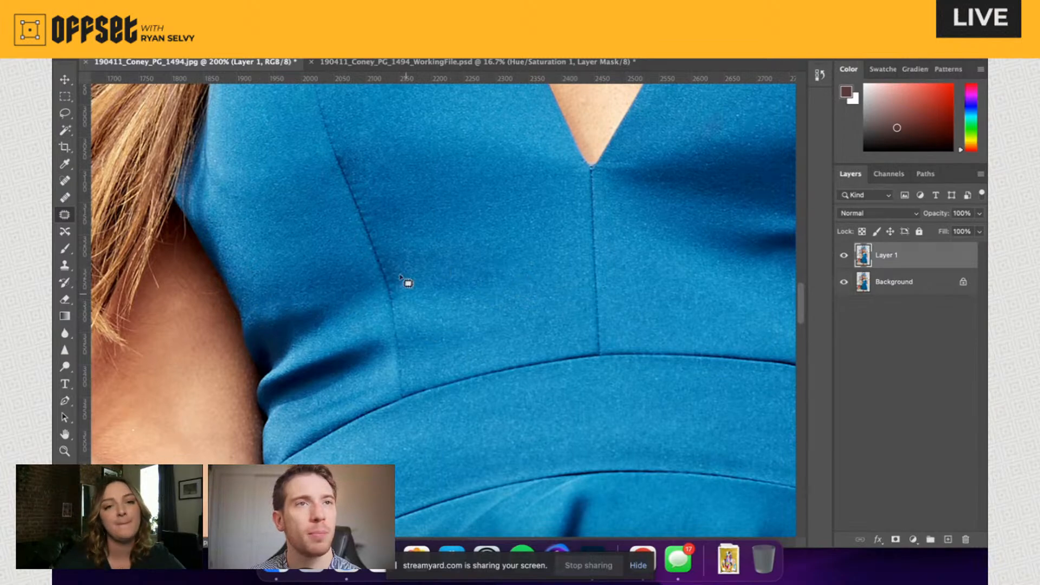
Step: Patch the uneven shading on both sides of the slanted bodice seam near the waist and clear each selection
{"action": "mouse_move", "coordinate": [401, 278]}
{"action": "left_mouse_down"}
{"action": "mouse_move", "coordinate": [415, 276]}
{"action": "mouse_move", "coordinate": [402, 255]}
{"action": "mouse_move", "coordinate": [449, 258]}
{"action": "left_mouse_up"}
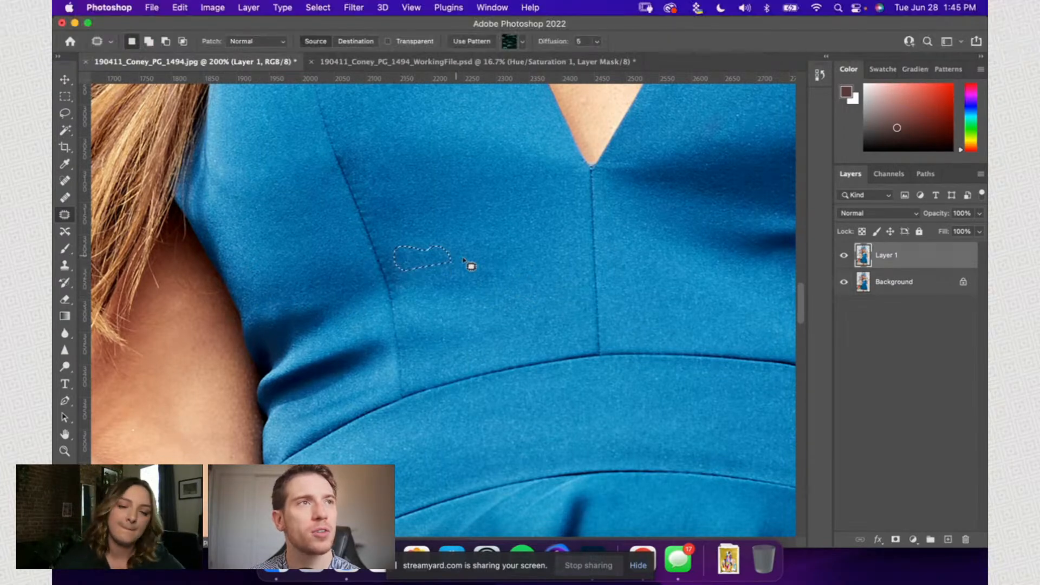
{"action": "key", "text": "super+d"}
{"action": "left_click_drag", "start_coordinate": [361, 356], "coordinate": [372, 327]}
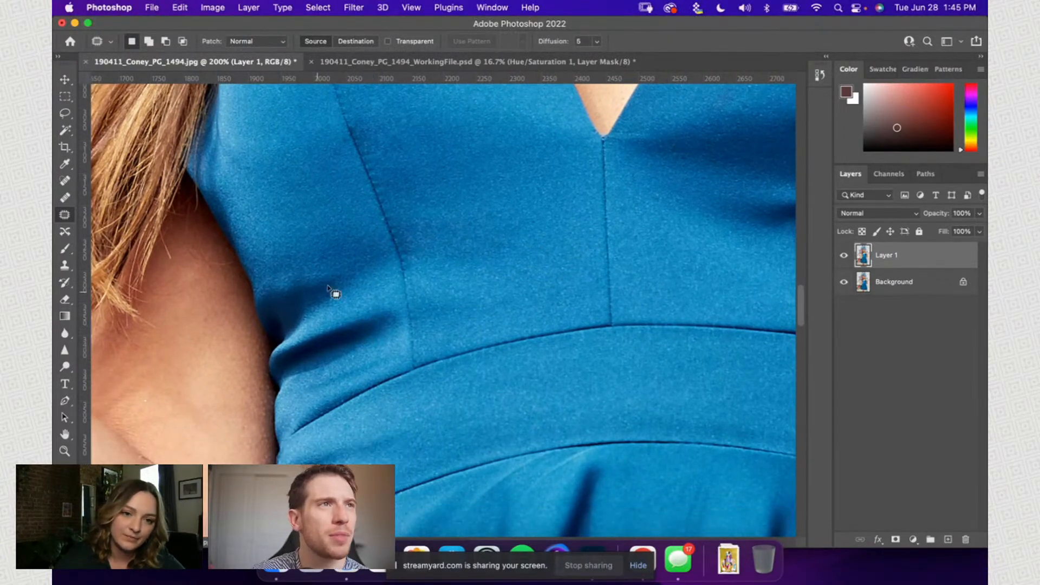
{"action": "mouse_move", "coordinate": [340, 289]}
{"action": "left_mouse_down"}
{"action": "mouse_move", "coordinate": [303, 312]}
{"action": "mouse_move", "coordinate": [274, 294]}
{"action": "mouse_move", "coordinate": [287, 273]}
{"action": "mouse_move", "coordinate": [344, 270]}
{"action": "mouse_move", "coordinate": [312, 222]}
{"action": "left_mouse_up"}
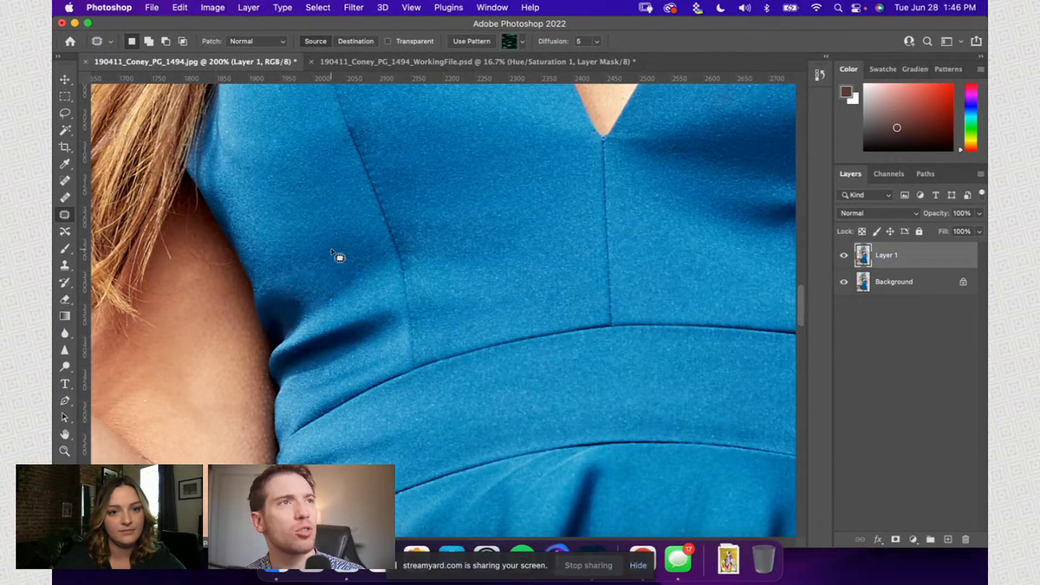
{"action": "key", "text": "super+d"}
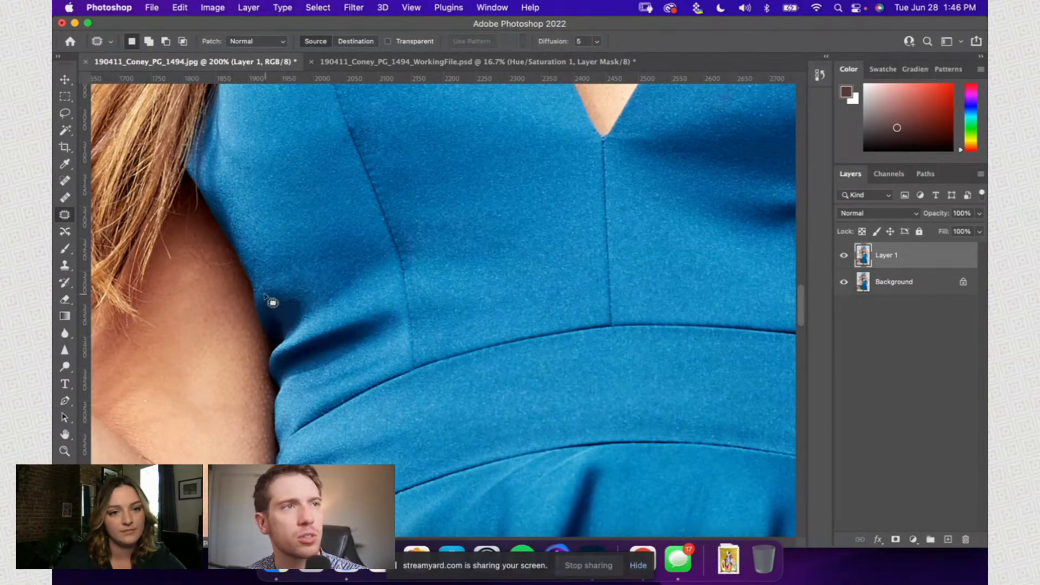
Step: Patch the dark shadow along the arm-side edge of the side panel, above the waist fold, using smooth fabric above it
{"action": "mouse_move", "coordinate": [264, 291]}
{"action": "left_mouse_down"}
{"action": "mouse_move", "coordinate": [283, 287]}
{"action": "mouse_move", "coordinate": [312, 308]}
{"action": "mouse_move", "coordinate": [270, 310]}
{"action": "mouse_move", "coordinate": [269, 287]}
{"action": "mouse_move", "coordinate": [310, 305]}
{"action": "mouse_move", "coordinate": [287, 326]}
{"action": "left_mouse_up"}
{"action": "key", "text": "super+d"}
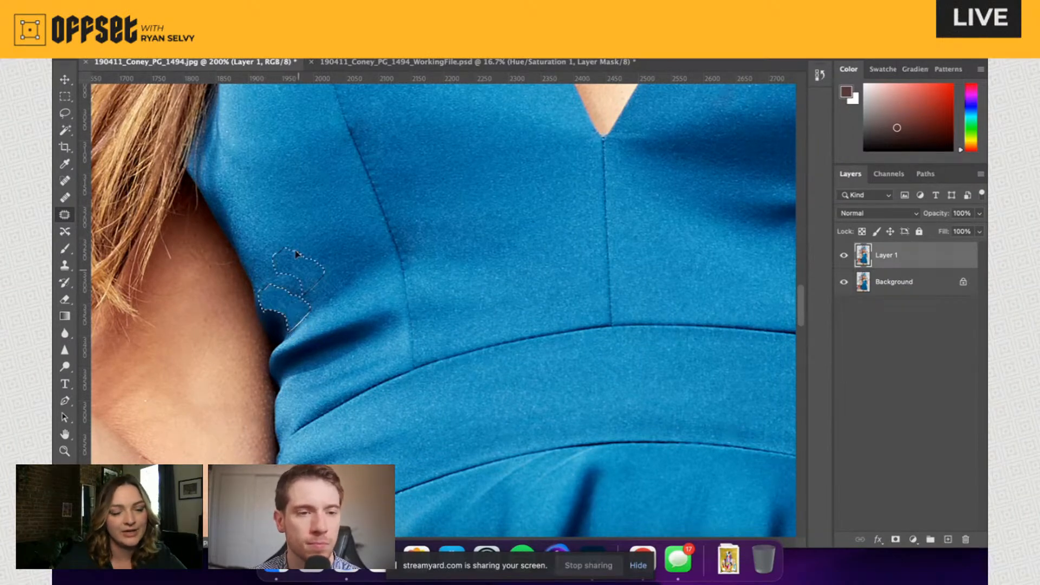
{"action": "mouse_move", "coordinate": [288, 302]}
{"action": "left_mouse_down"}
{"action": "mouse_move", "coordinate": [304, 316]}
{"action": "mouse_move", "coordinate": [293, 310]}
{"action": "left_mouse_up"}
{"action": "left_click_drag", "start_coordinate": [296, 300], "coordinate": [304, 241]}
{"action": "key", "text": "ctrl+d"}
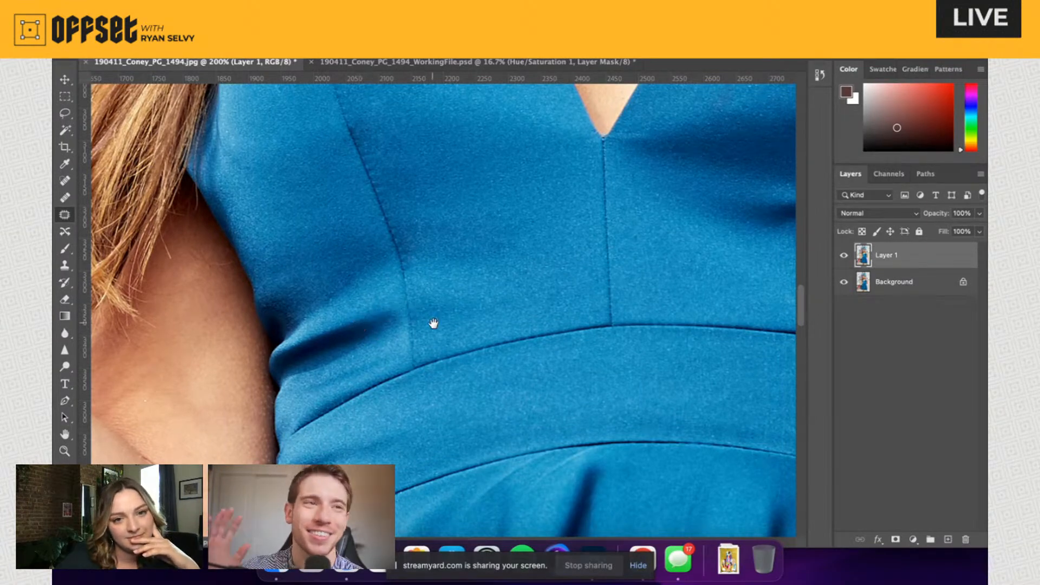
Step: Patch the deep dark fold just above the waistband on the side panel with smooth bodice fabric, and clear the selection
{"action": "left_click_drag", "start_coordinate": [425, 344], "coordinate": [353, 401]}
{"action": "mouse_move", "coordinate": [532, 293]}
{"action": "left_mouse_down"}
{"action": "mouse_move", "coordinate": [360, 341]}
{"action": "mouse_move", "coordinate": [295, 345]}
{"action": "left_mouse_up"}
{"action": "left_click_drag", "start_coordinate": [420, 299], "coordinate": [379, 293]}
{"action": "mouse_move", "coordinate": [275, 325]}
{"action": "left_mouse_down"}
{"action": "mouse_move", "coordinate": [448, 344]}
{"action": "mouse_move", "coordinate": [501, 298]}
{"action": "left_mouse_up"}
{"action": "mouse_move", "coordinate": [295, 379]}
{"action": "left_mouse_down"}
{"action": "mouse_move", "coordinate": [336, 365]}
{"action": "mouse_move", "coordinate": [350, 383]}
{"action": "mouse_move", "coordinate": [326, 420]}
{"action": "mouse_move", "coordinate": [294, 431]}
{"action": "left_mouse_up"}
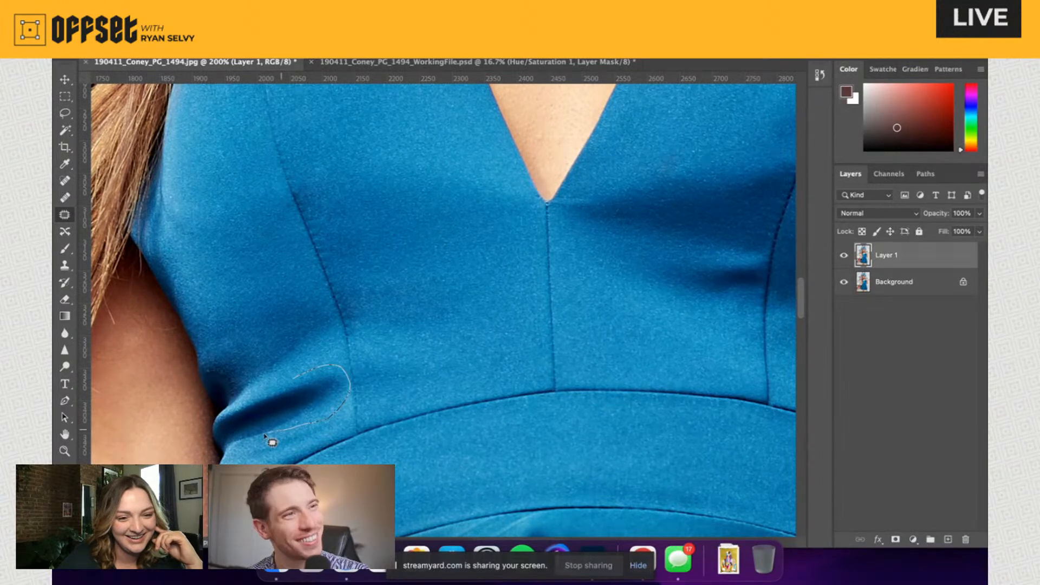
{"action": "left_click_drag", "start_coordinate": [230, 443], "coordinate": [223, 420]}
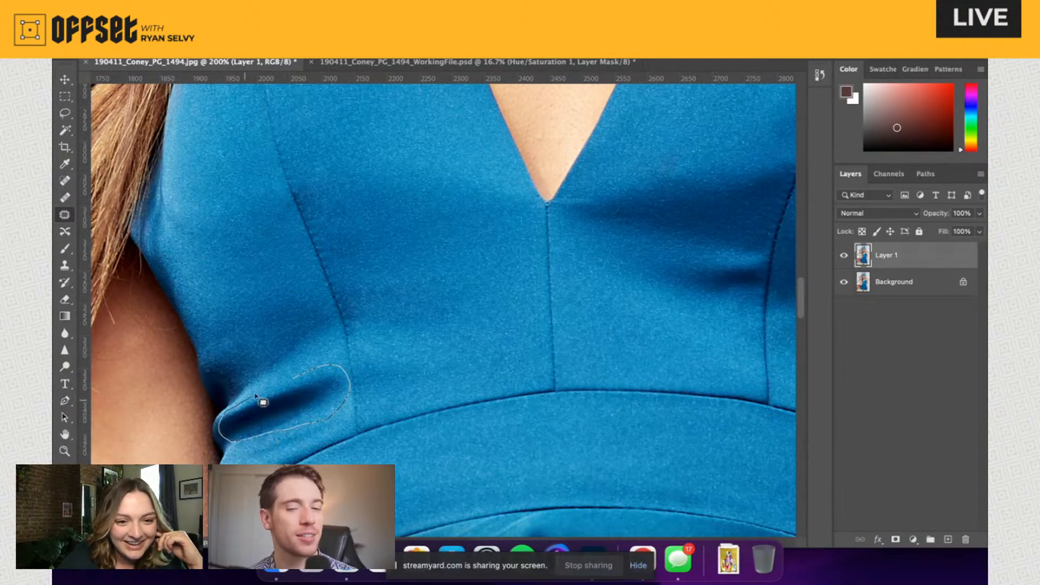
{"action": "left_click_drag", "start_coordinate": [322, 407], "coordinate": [391, 133]}
{"action": "key", "text": "ctrl+d"}
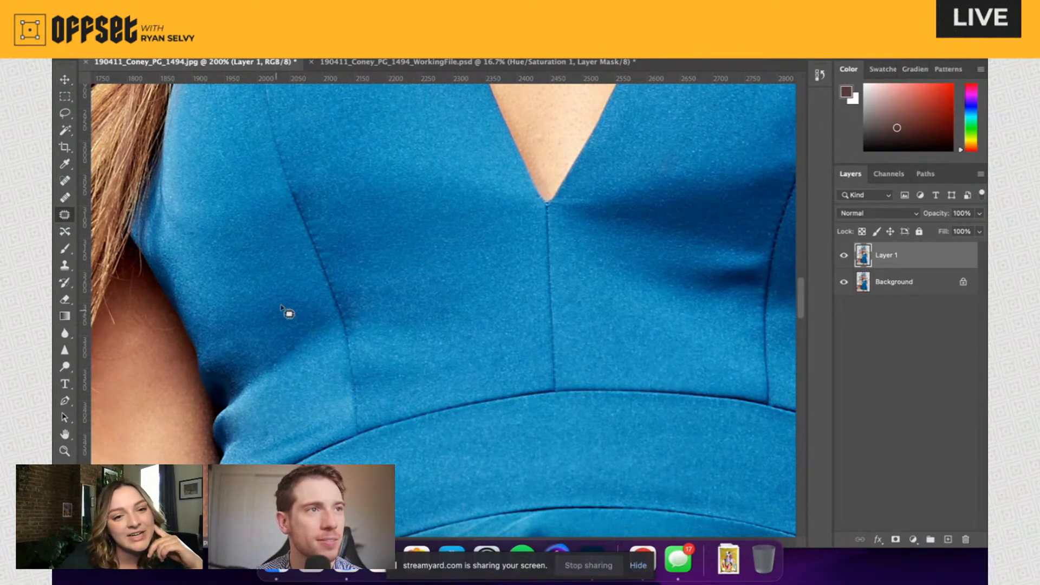
Step: Patch the dark shading above the removed waist fold and the narrow area beside the slanted seam, sampling the upper bodice
{"action": "mouse_move", "coordinate": [274, 311]}
{"action": "left_mouse_down"}
{"action": "mouse_move", "coordinate": [321, 311]}
{"action": "mouse_move", "coordinate": [328, 344]}
{"action": "mouse_move", "coordinate": [258, 383]}
{"action": "mouse_move", "coordinate": [227, 365]}
{"action": "mouse_move", "coordinate": [217, 334]}
{"action": "mouse_move", "coordinate": [260, 309]}
{"action": "mouse_move", "coordinate": [301, 307]}
{"action": "mouse_move", "coordinate": [358, 163]}
{"action": "left_mouse_up"}
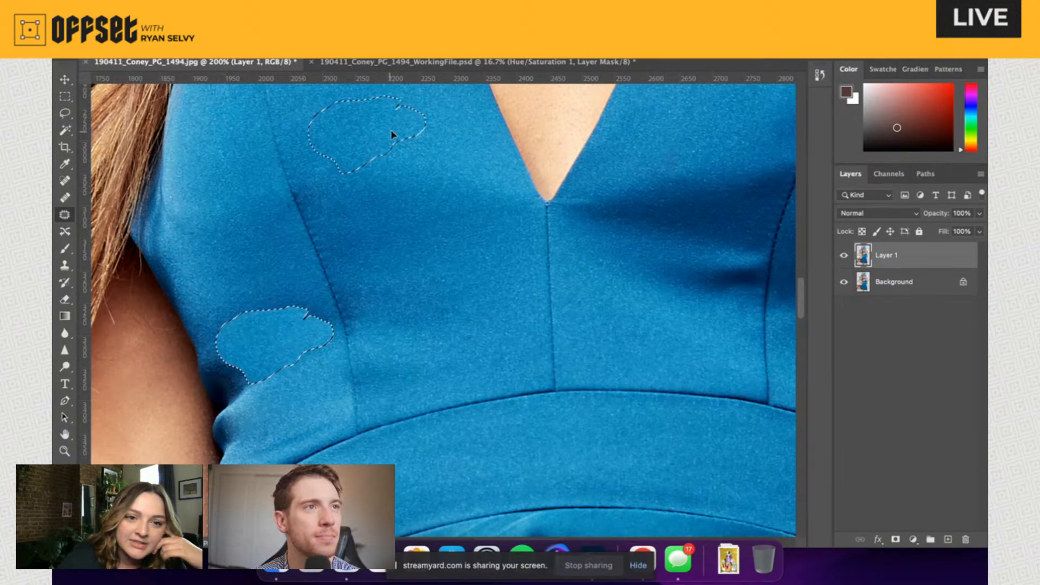
{"action": "key", "text": "ctrl+d"}
{"action": "mouse_move", "coordinate": [290, 314]}
{"action": "left_mouse_down"}
{"action": "mouse_move", "coordinate": [298, 280]}
{"action": "mouse_move", "coordinate": [331, 305]}
{"action": "mouse_move", "coordinate": [326, 334]}
{"action": "left_mouse_up"}
{"action": "mouse_move", "coordinate": [311, 306]}
{"action": "left_mouse_down"}
{"action": "mouse_move", "coordinate": [416, 152]}
{"action": "mouse_move", "coordinate": [430, 170]}
{"action": "left_mouse_up"}
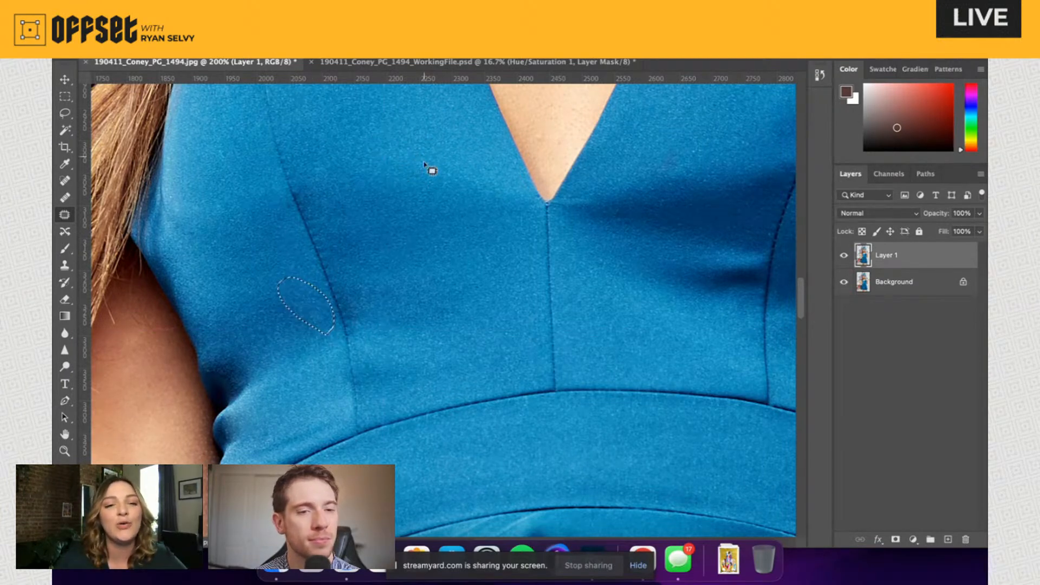
{"action": "scroll", "coordinate": [434, 274], "scroll_direction": "down", "scroll_amount": 3}
{"action": "scroll", "coordinate": [434, 274], "scroll_direction": "left", "scroll_amount": 2}
{"action": "key", "text": "ctrl+d"}
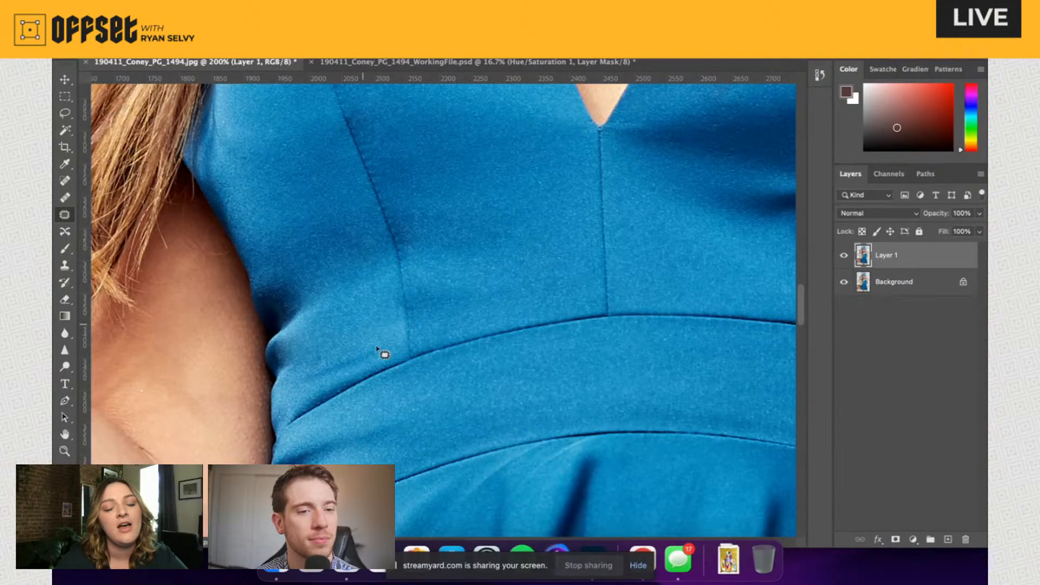
Step: Extend the canvas to 5000 pixels wide, anchoring the photo at the middle right so blank space is added on the left
{"action": "key", "text": "super+minus"}
{"action": "key", "text": "super+minus"}
{"action": "key", "text": "super+minus"}
{"action": "key", "text": "super+minus"}
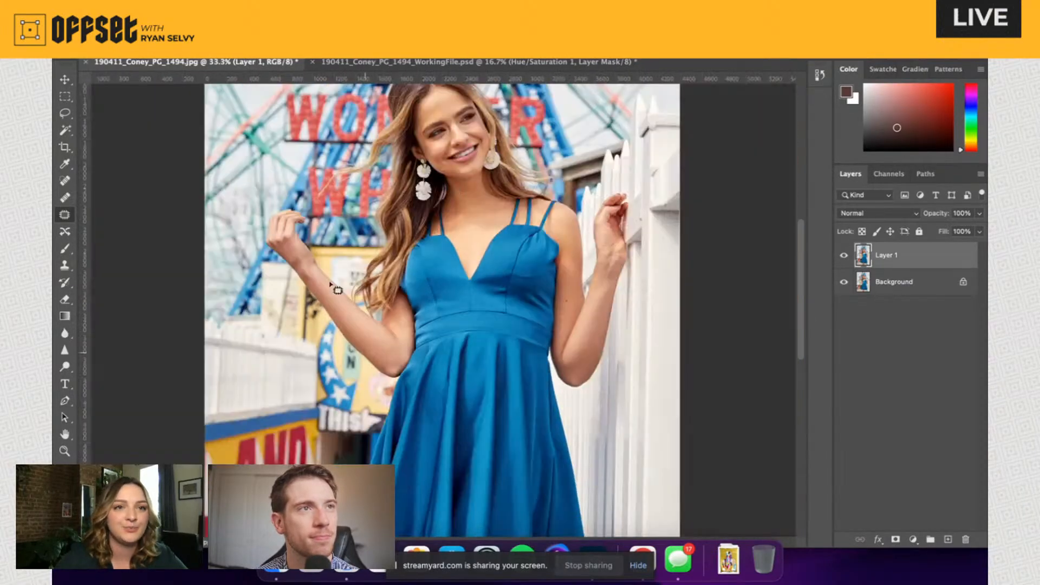
{"action": "left_click", "coordinate": [204, 13]}
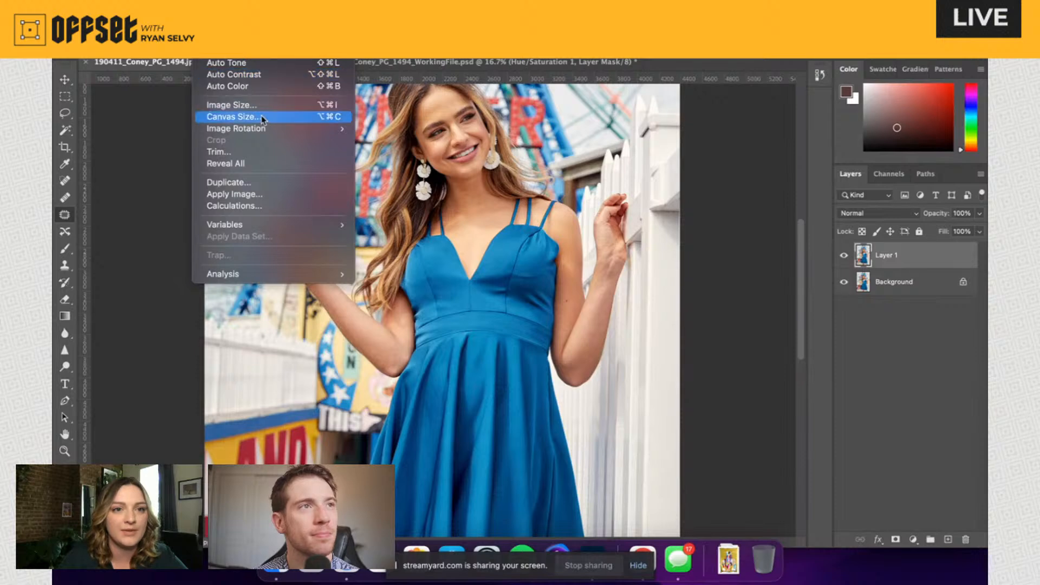
{"action": "left_click", "coordinate": [300, 116]}
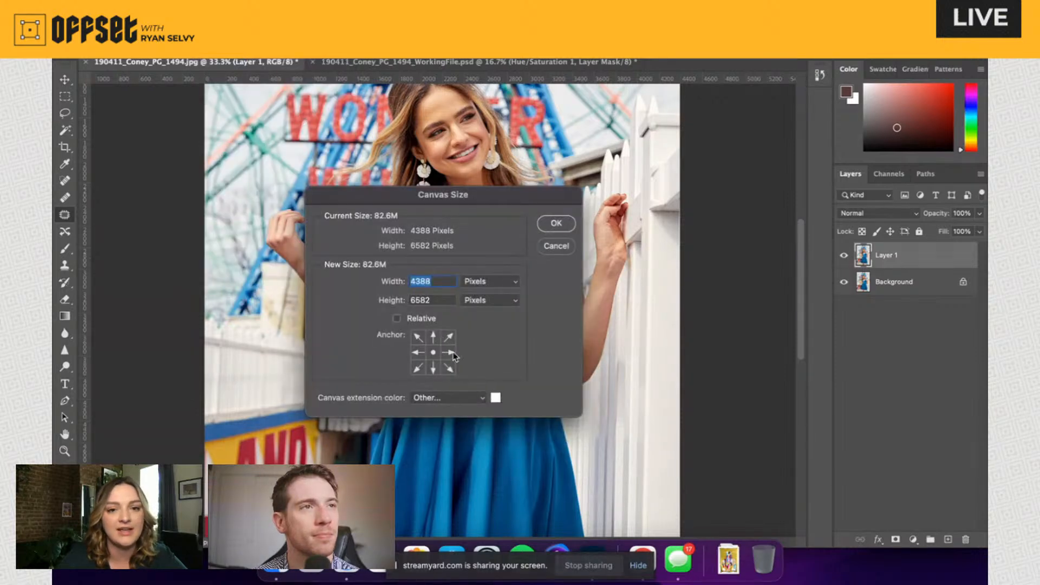
{"action": "left_click", "coordinate": [453, 355]}
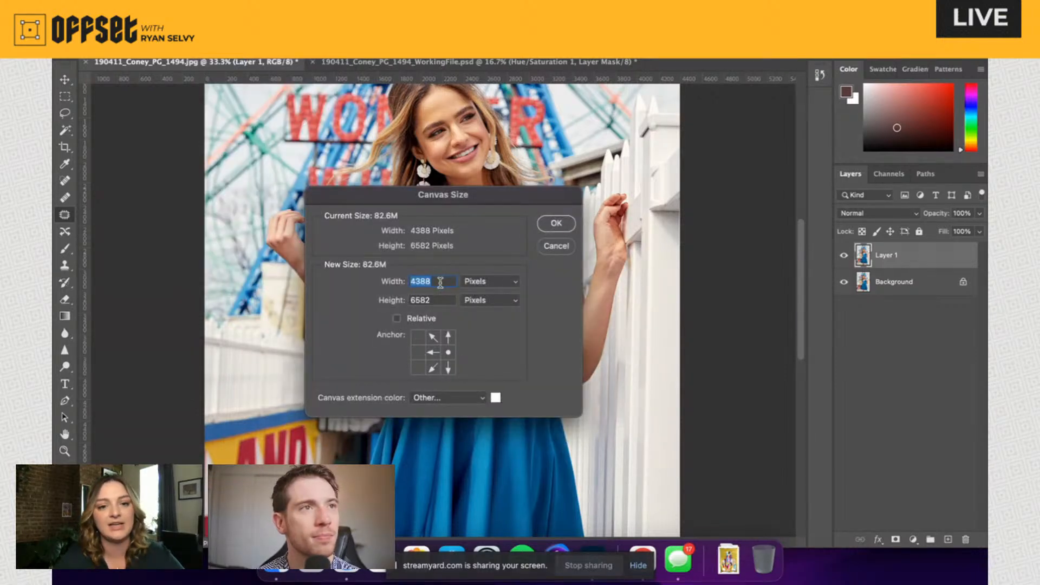
{"action": "type", "text": "5000"}
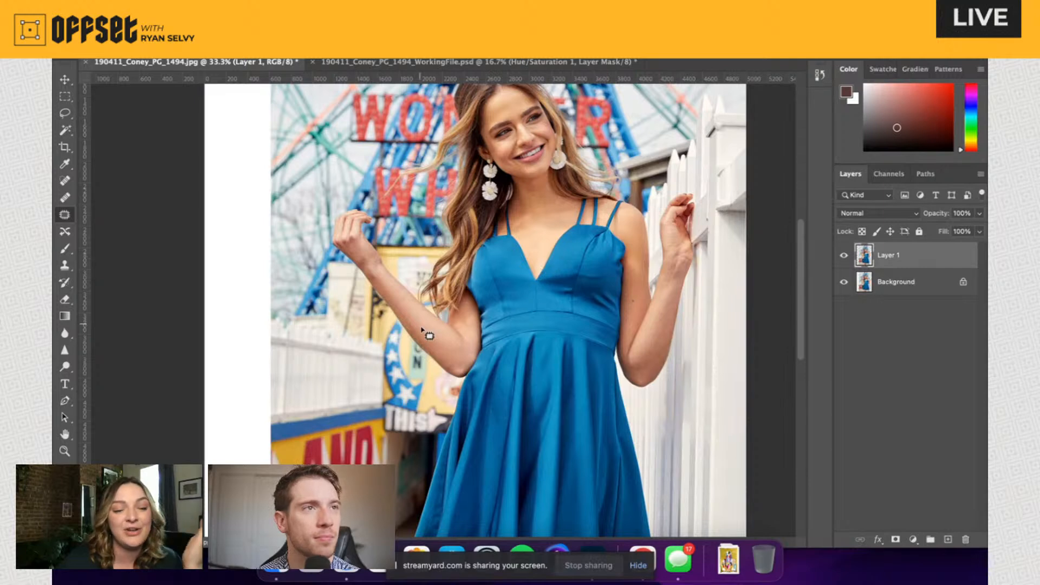
Step: Try to patch the blank white strip with the photo's background, undo the attempt and clear the selection
{"action": "mouse_move", "coordinate": [197, 269]}
{"action": "left_mouse_down"}
{"action": "mouse_move", "coordinate": [273, 293]}
{"action": "mouse_move", "coordinate": [252, 204]}
{"action": "left_mouse_up"}
{"action": "key", "text": "ctrl+z"}
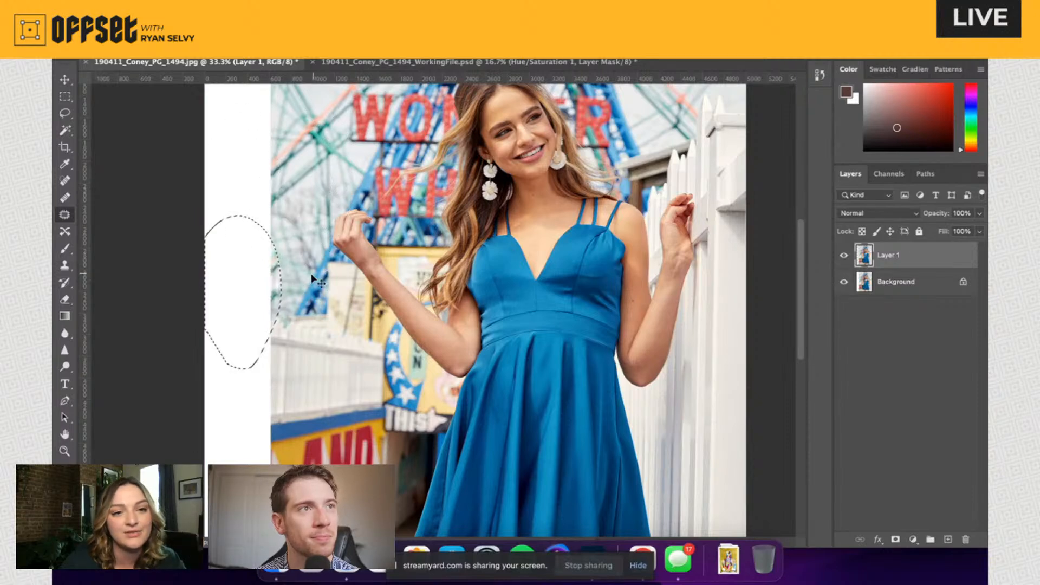
{"action": "key", "text": "z"}
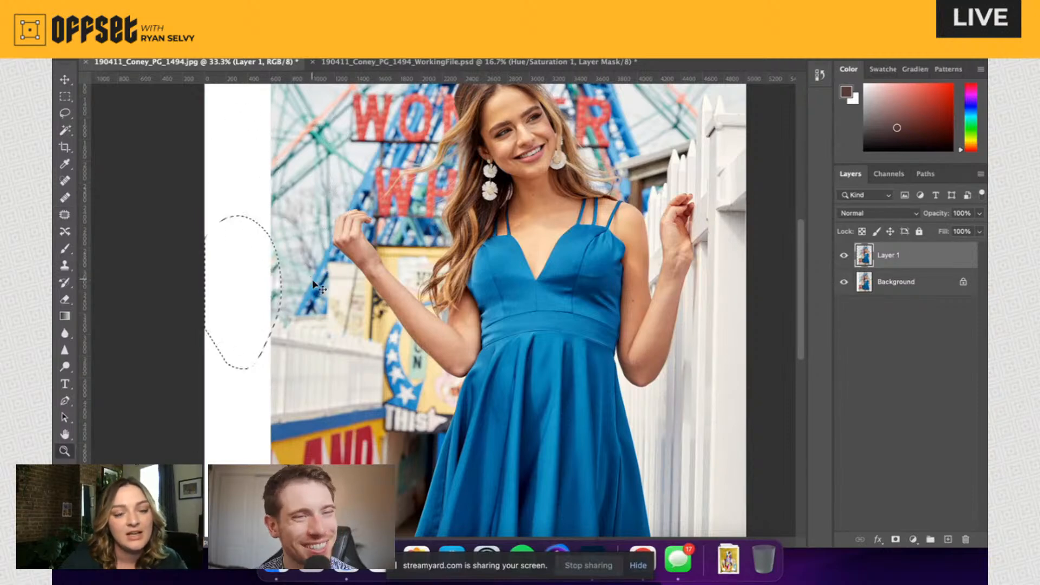
{"action": "key", "text": "ctrl+d"}
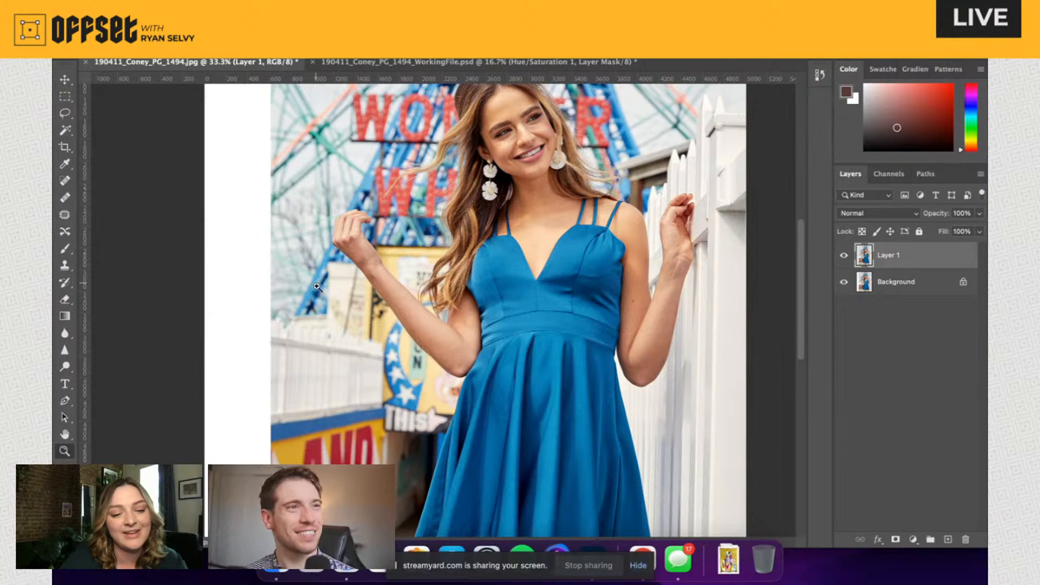
Step: Clone the blurred background over the photo's edge into the blank white strip with the Clone Stamp at size 70
{"action": "key", "text": "j"}
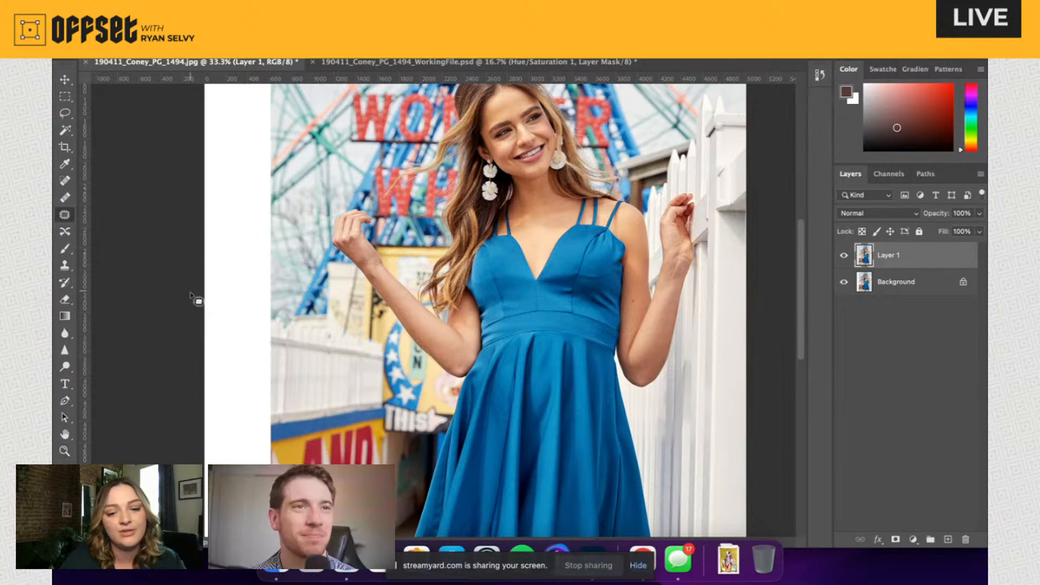
{"action": "key", "text": "s"}
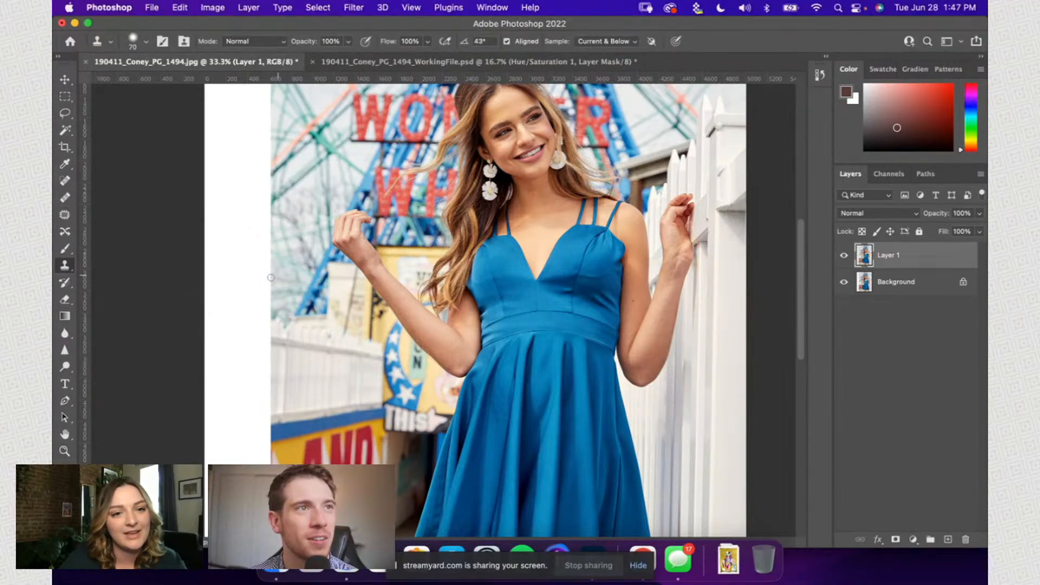
{"action": "left_click_drag", "start_coordinate": [266, 265], "coordinate": [268, 221]}
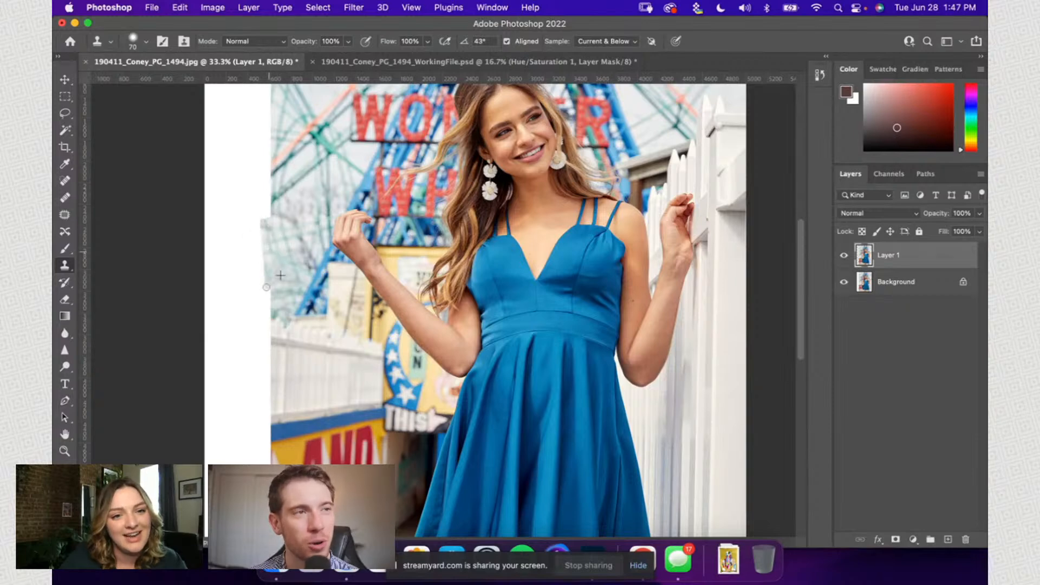
{"action": "mouse_move", "coordinate": [266, 287]}
{"action": "left_mouse_down"}
{"action": "mouse_move", "coordinate": [266, 253]}
{"action": "mouse_move", "coordinate": [270, 305]}
{"action": "left_mouse_up"}
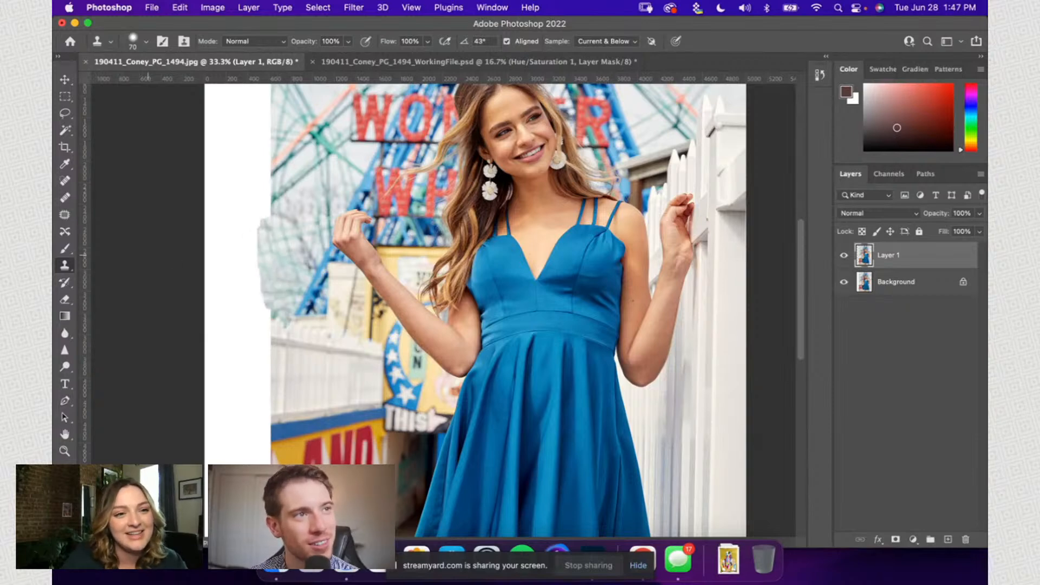
Step: Return to the Patch tool and undo the cloned background strokes and the canvas extension
{"action": "left_click", "coordinate": [65, 215]}
{"action": "left_click_drag", "start_coordinate": [276, 266], "coordinate": [276, 261]}
{"action": "key", "text": "super+z"}
{"action": "key", "text": "super+z"}
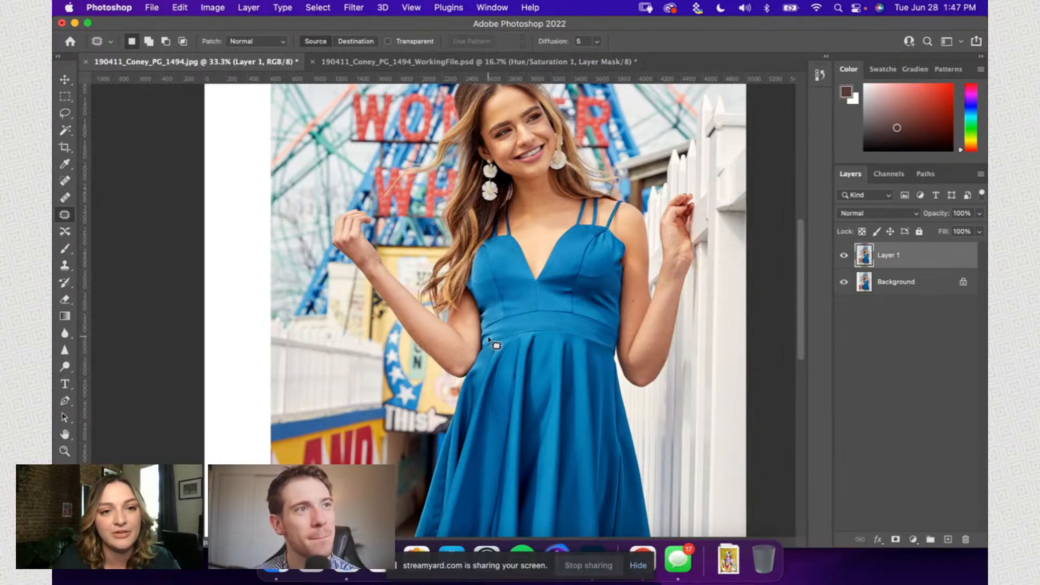
{"action": "scroll", "coordinate": [528, 314], "scroll_direction": "up", "scroll_amount": 5}
{"action": "scroll", "coordinate": [590, 292], "scroll_direction": "right", "scroll_amount": 5}
{"action": "key", "text": "super+z"}
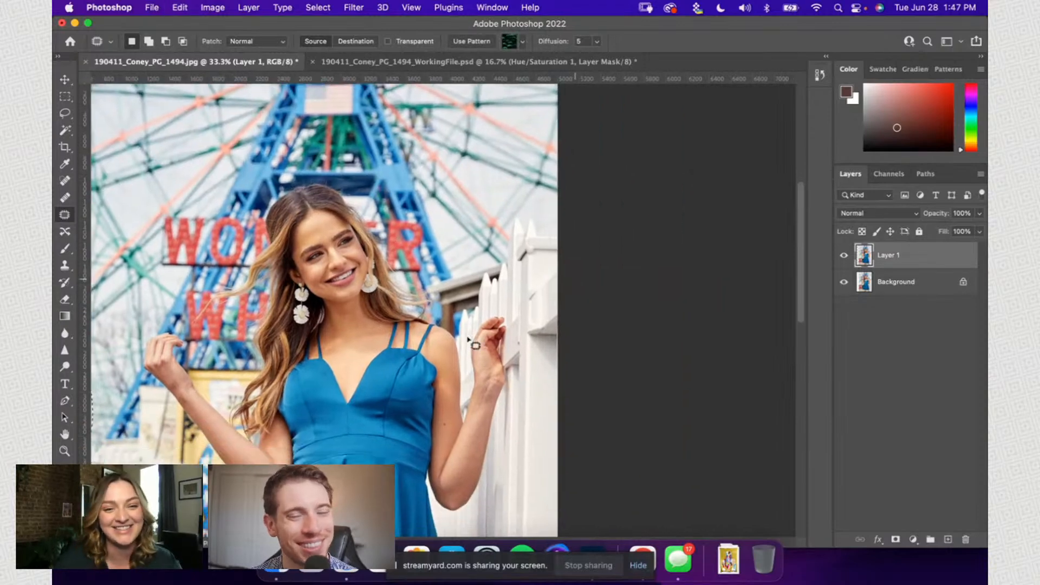
{"action": "scroll", "coordinate": [474, 345], "scroll_direction": "down", "scroll_amount": 2}
{"action": "key", "text": "super+z"}
{"action": "scroll", "coordinate": [411, 352], "scroll_direction": "right", "scroll_amount": 4}
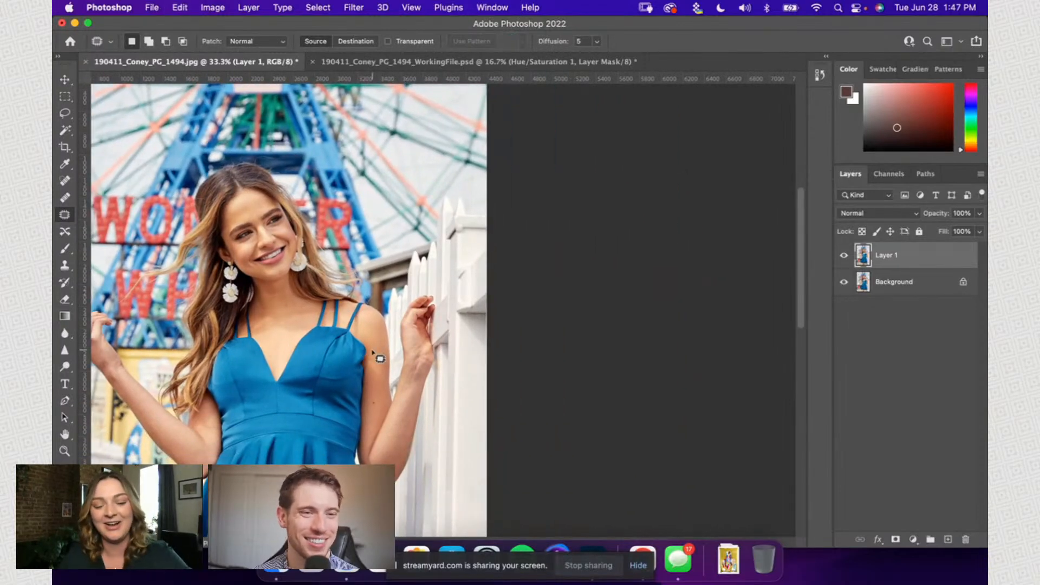
Step: Clone smooth fabric over the uneven shading and bright edge on the side panel near the waist, using size 35 and 80% opacity
{"action": "key", "text": "super+minus"}
{"action": "left_click_drag", "start_coordinate": [378, 395], "coordinate": [493, 356]}
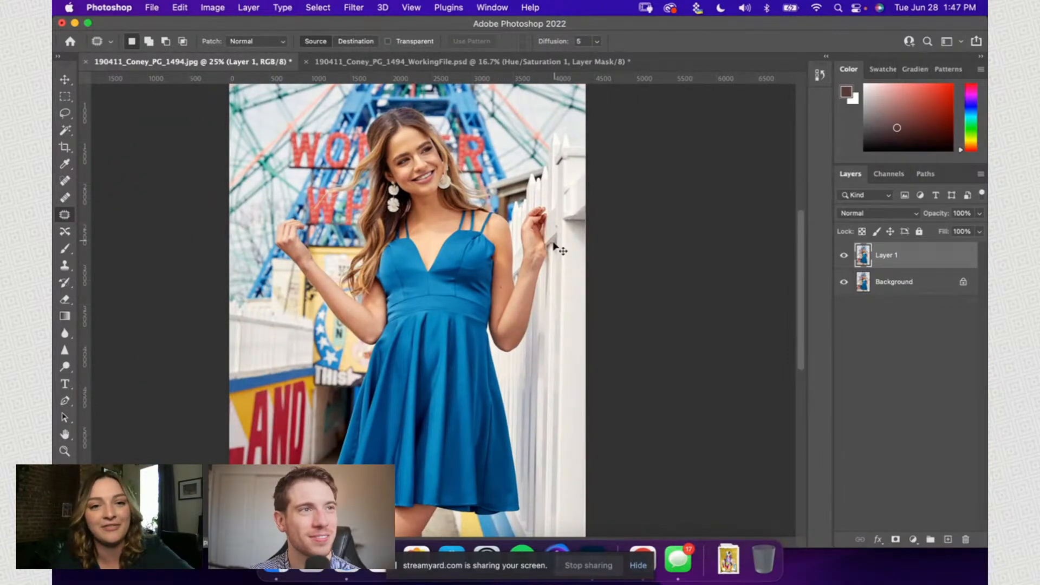
{"action": "key", "text": "super+plus"}
{"action": "key", "text": "super+plus"}
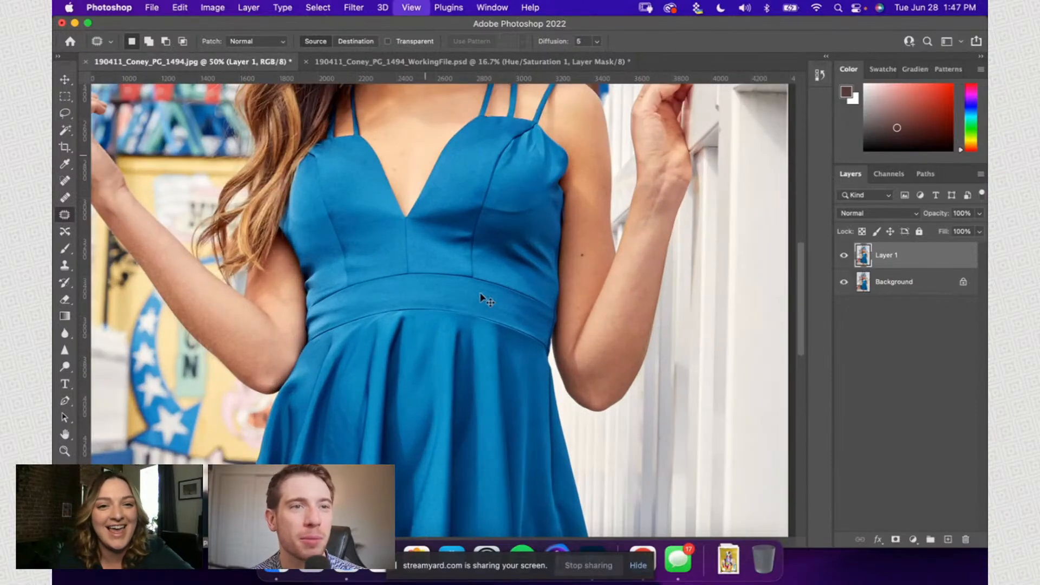
{"action": "key", "text": "super+plus"}
{"action": "key", "text": "super+plus"}
{"action": "key", "text": "super+plus"}
{"action": "key", "text": "super+plus"}
{"action": "scroll", "coordinate": [334, 202], "scroll_direction": "up", "scroll_amount": 1}
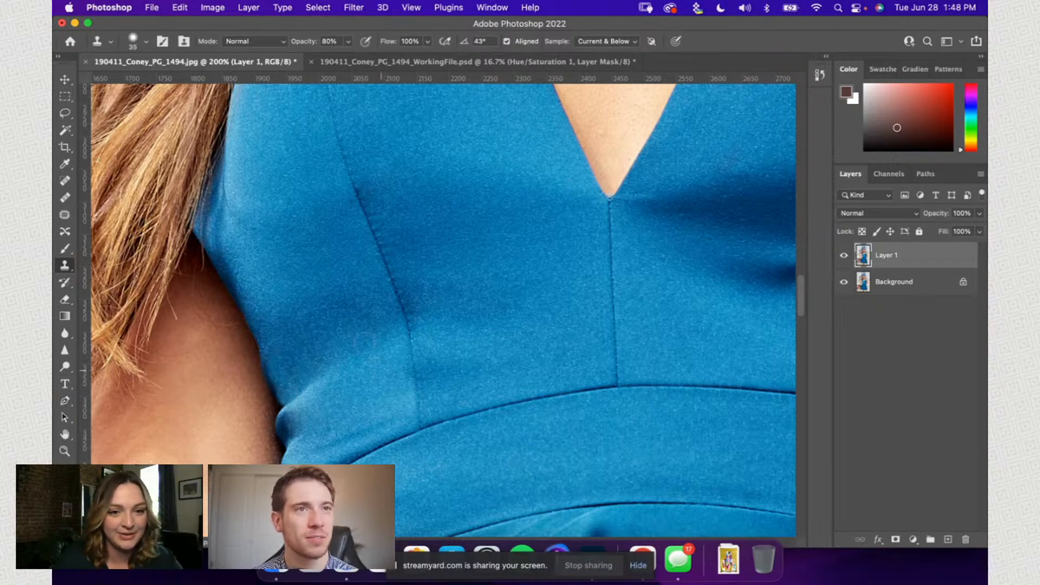
{"action": "left_click", "coordinate": [359, 333], "text": "alt"}
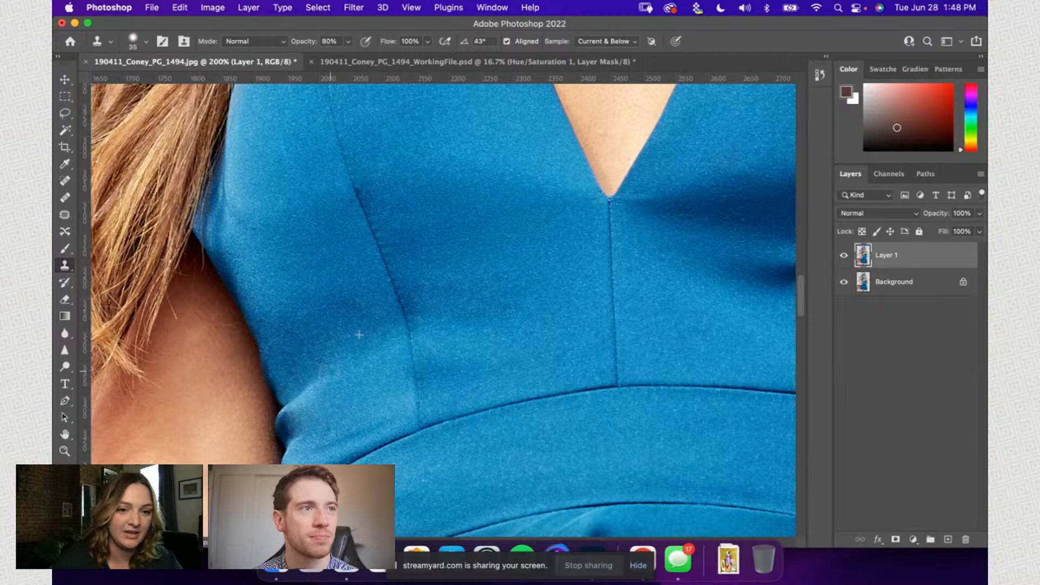
{"action": "left_click_drag", "start_coordinate": [329, 371], "coordinate": [298, 384]}
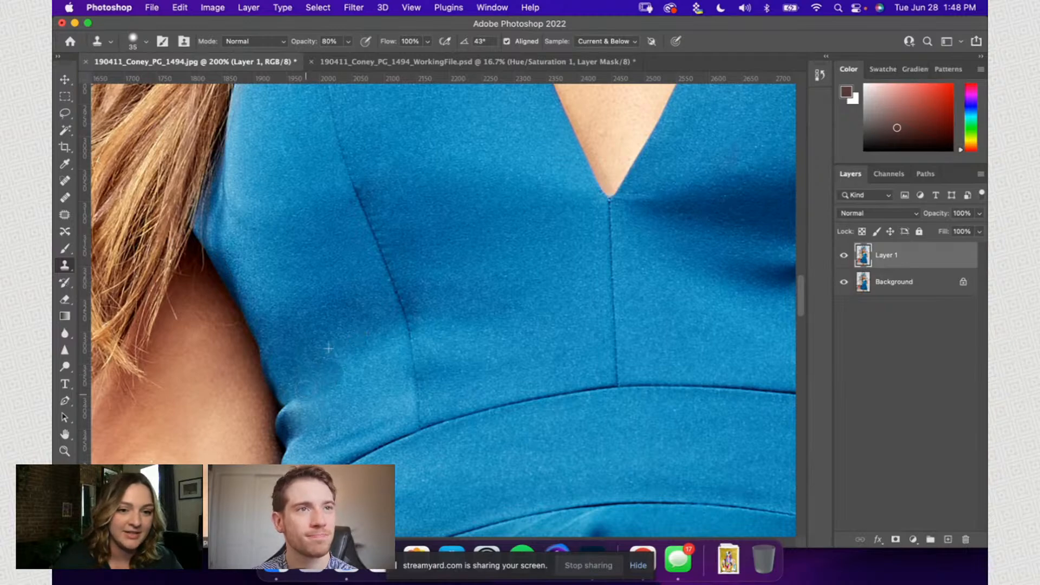
{"action": "left_click_drag", "start_coordinate": [345, 357], "coordinate": [337, 347]}
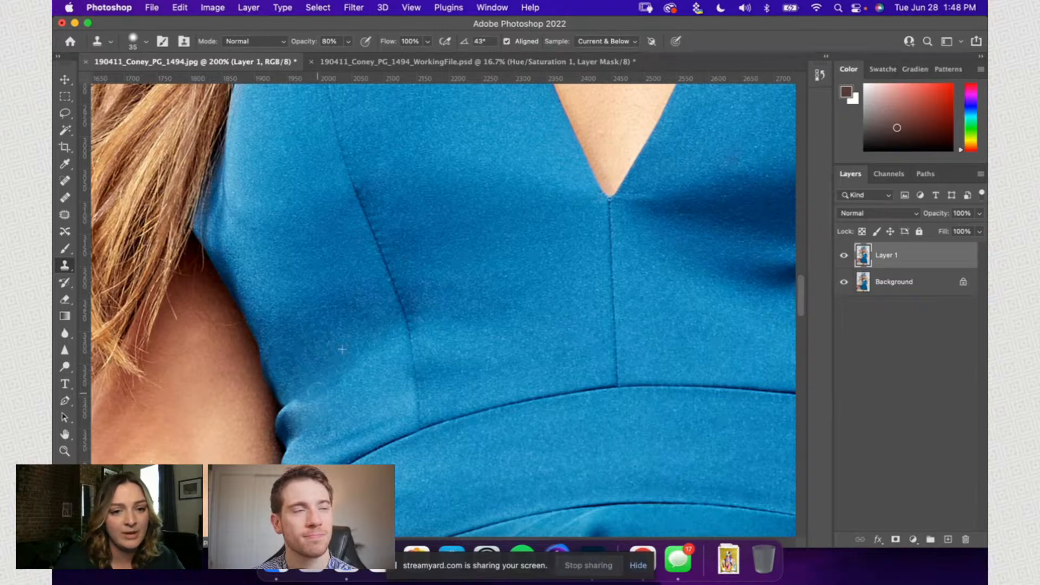
{"action": "left_click_drag", "start_coordinate": [318, 391], "coordinate": [293, 407]}
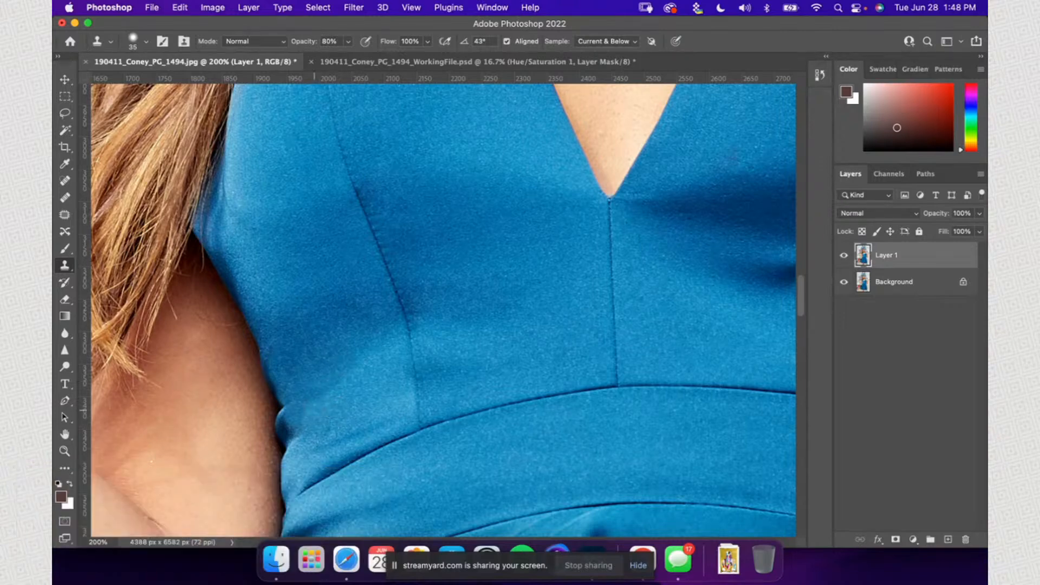
{"action": "left_click_drag", "start_coordinate": [328, 419], "coordinate": [319, 430]}
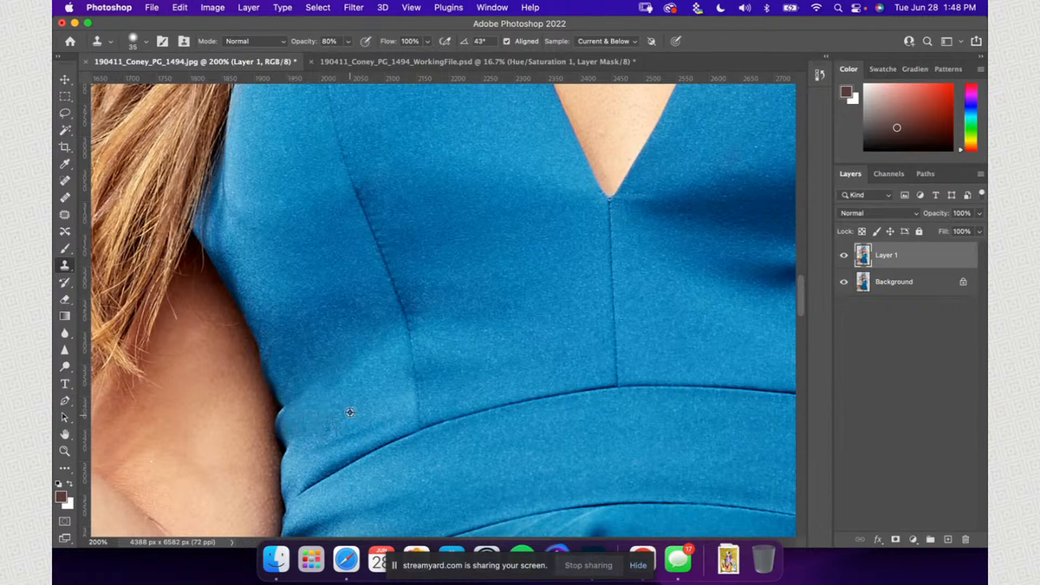
Step: Patch the uneven bright areas on the dress's side panel above the waist seam with smoother fabric from higher up
{"action": "left_click", "coordinate": [62, 216]}
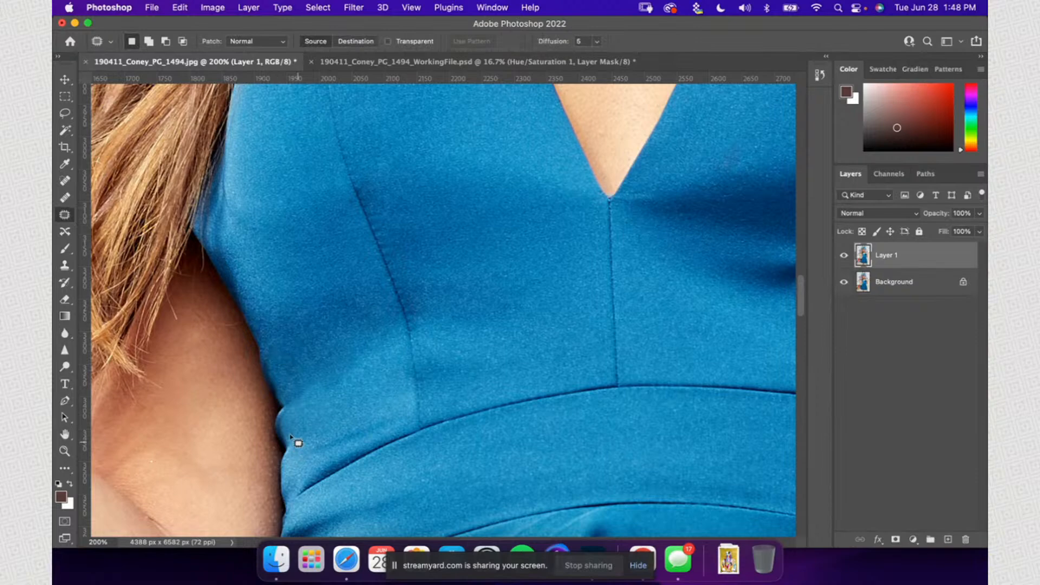
{"action": "mouse_move", "coordinate": [298, 443]}
{"action": "left_mouse_down"}
{"action": "mouse_move", "coordinate": [287, 420]}
{"action": "mouse_move", "coordinate": [300, 395]}
{"action": "mouse_move", "coordinate": [332, 372]}
{"action": "mouse_move", "coordinate": [309, 440]}
{"action": "left_mouse_up"}
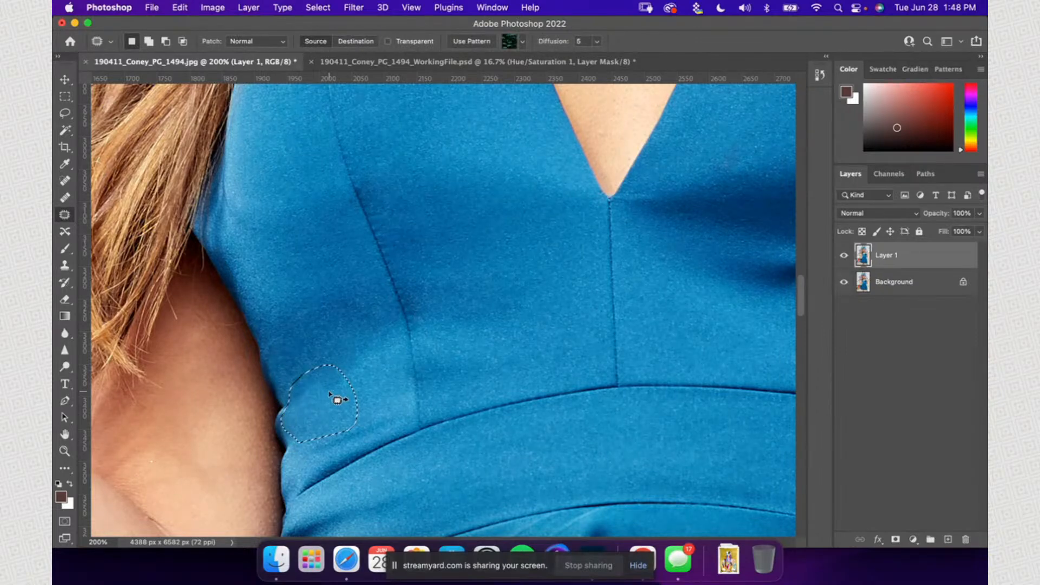
{"action": "left_click_drag", "start_coordinate": [337, 400], "coordinate": [346, 304]}
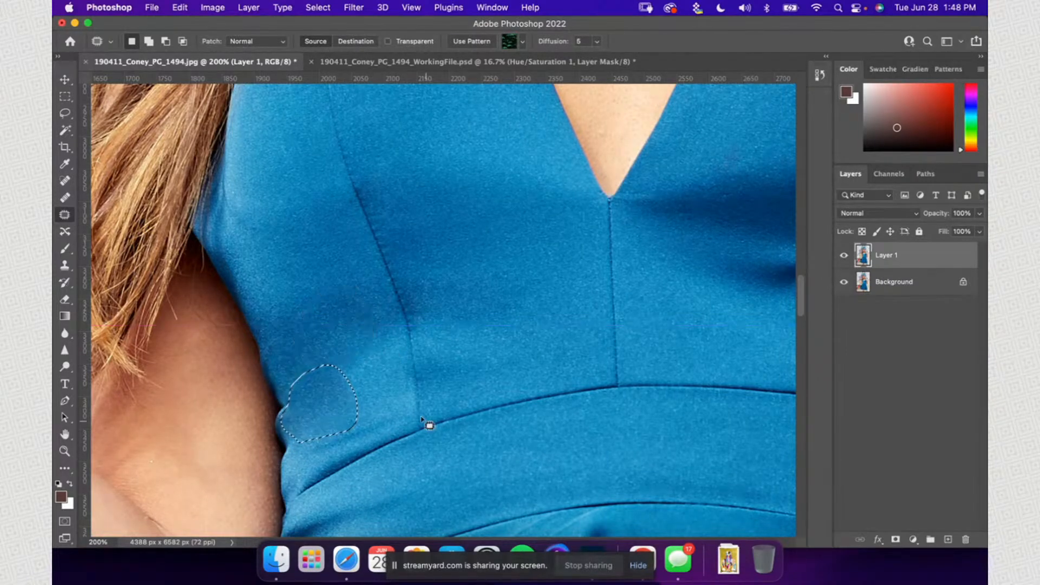
{"action": "mouse_move", "coordinate": [350, 399]}
{"action": "left_mouse_down"}
{"action": "mouse_move", "coordinate": [339, 357]}
{"action": "mouse_move", "coordinate": [398, 330]}
{"action": "mouse_move", "coordinate": [408, 349]}
{"action": "mouse_move", "coordinate": [378, 398]}
{"action": "left_mouse_up"}
{"action": "left_click_drag", "start_coordinate": [387, 359], "coordinate": [344, 323]}
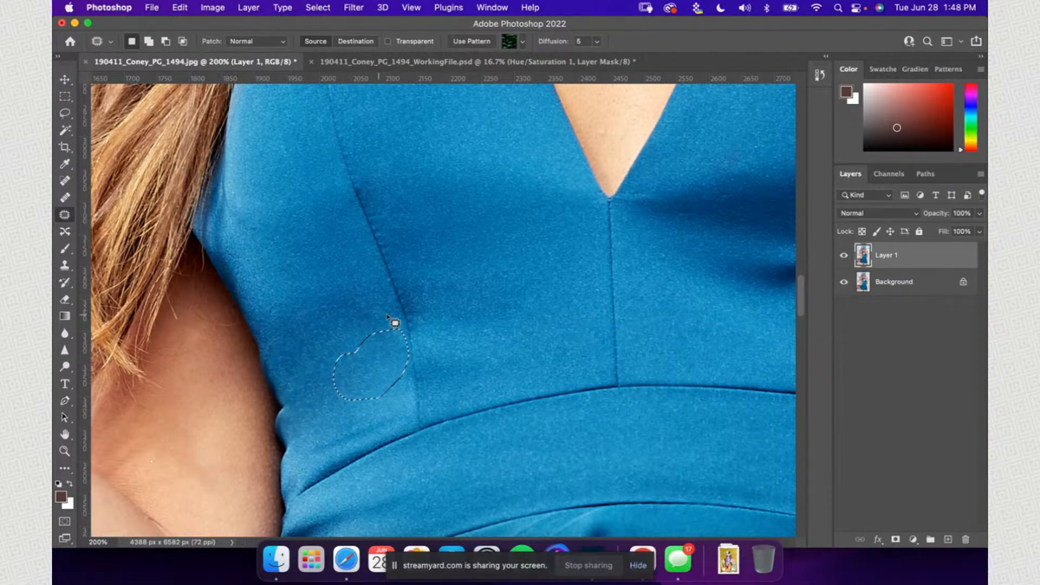
{"action": "key", "text": "super+d"}
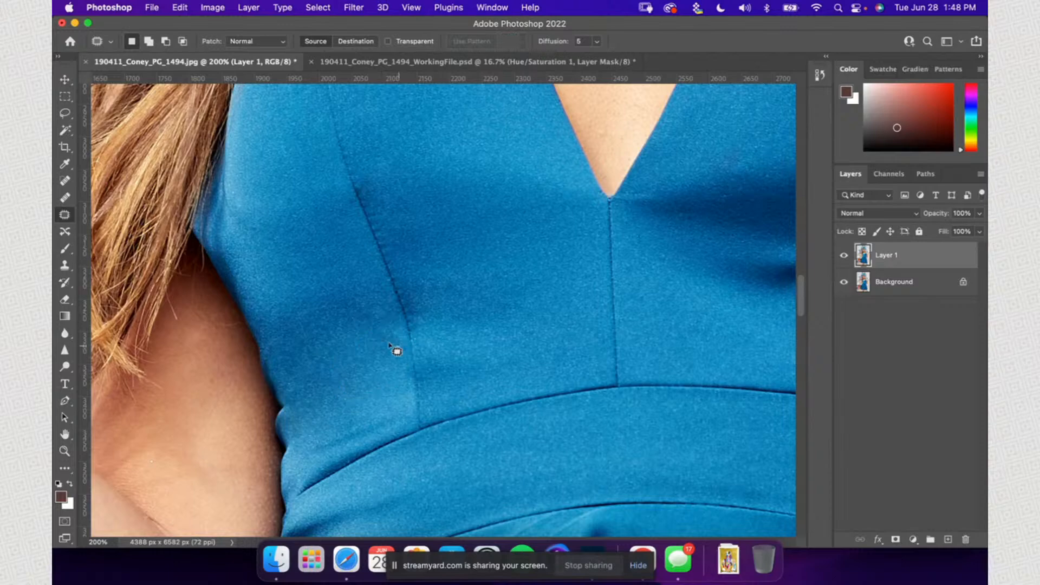
Step: Patch the remaining uneven spots beside the curved seam of the side panel and clear the selections
{"action": "mouse_move", "coordinate": [397, 351]}
{"action": "left_mouse_down"}
{"action": "mouse_move", "coordinate": [391, 323]}
{"action": "mouse_move", "coordinate": [400, 345]}
{"action": "left_mouse_up"}
{"action": "key", "text": "super+d"}
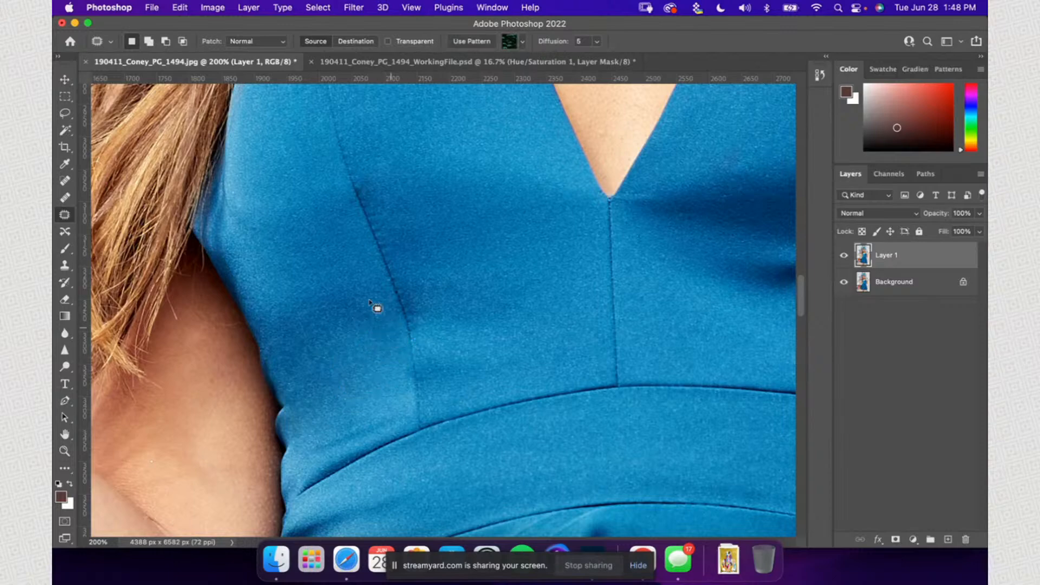
{"action": "mouse_move", "coordinate": [369, 302]}
{"action": "left_mouse_down"}
{"action": "mouse_move", "coordinate": [392, 310]}
{"action": "mouse_move", "coordinate": [381, 304]}
{"action": "mouse_move", "coordinate": [379, 323]}
{"action": "left_mouse_up"}
{"action": "key", "text": "super+d"}
{"action": "key", "text": "super+d"}
Step: Patch the uneven shading on the front panel between the curved seam and the centre seam above the waistband
{"action": "left_click_drag", "start_coordinate": [482, 271], "coordinate": [361, 318]}
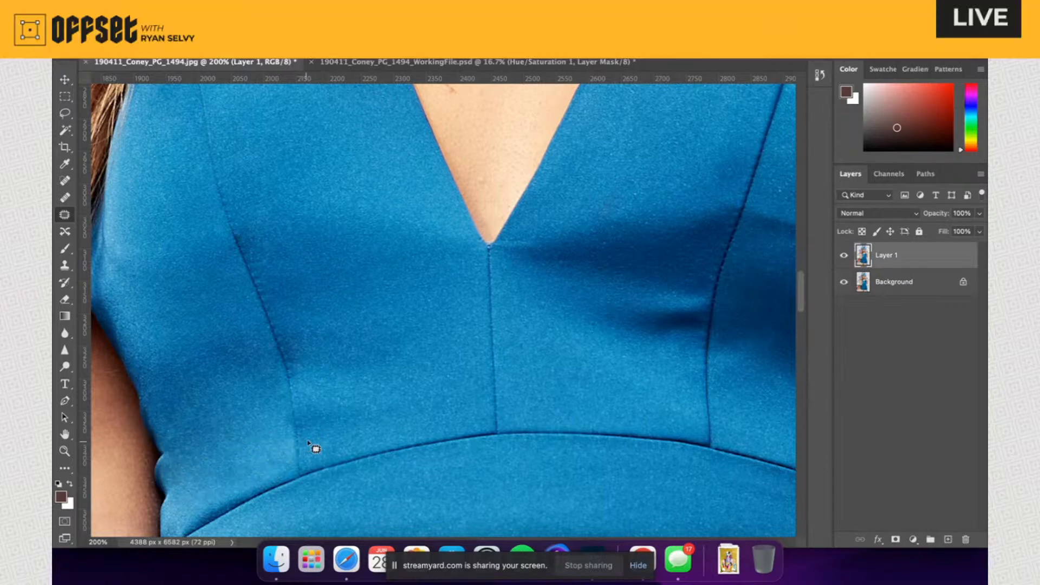
{"action": "mouse_move", "coordinate": [300, 418]}
{"action": "left_mouse_down"}
{"action": "mouse_move", "coordinate": [325, 394]}
{"action": "mouse_move", "coordinate": [400, 408]}
{"action": "mouse_move", "coordinate": [375, 436]}
{"action": "mouse_move", "coordinate": [301, 448]}
{"action": "mouse_move", "coordinate": [382, 338]}
{"action": "mouse_move", "coordinate": [377, 287]}
{"action": "mouse_move", "coordinate": [399, 303]}
{"action": "left_mouse_up"}
{"action": "key", "text": "ctrl+d"}
{"action": "mouse_move", "coordinate": [305, 374]}
{"action": "left_mouse_down"}
{"action": "mouse_move", "coordinate": [297, 346]}
{"action": "mouse_move", "coordinate": [392, 309]}
{"action": "mouse_move", "coordinate": [395, 379]}
{"action": "mouse_move", "coordinate": [376, 380]}
{"action": "mouse_move", "coordinate": [441, 401]}
{"action": "mouse_move", "coordinate": [438, 351]}
{"action": "mouse_move", "coordinate": [376, 343]}
{"action": "mouse_move", "coordinate": [387, 369]}
{"action": "left_mouse_up"}
{"action": "key", "text": "ctrl+d"}
{"action": "key", "text": "ctrl+d"}
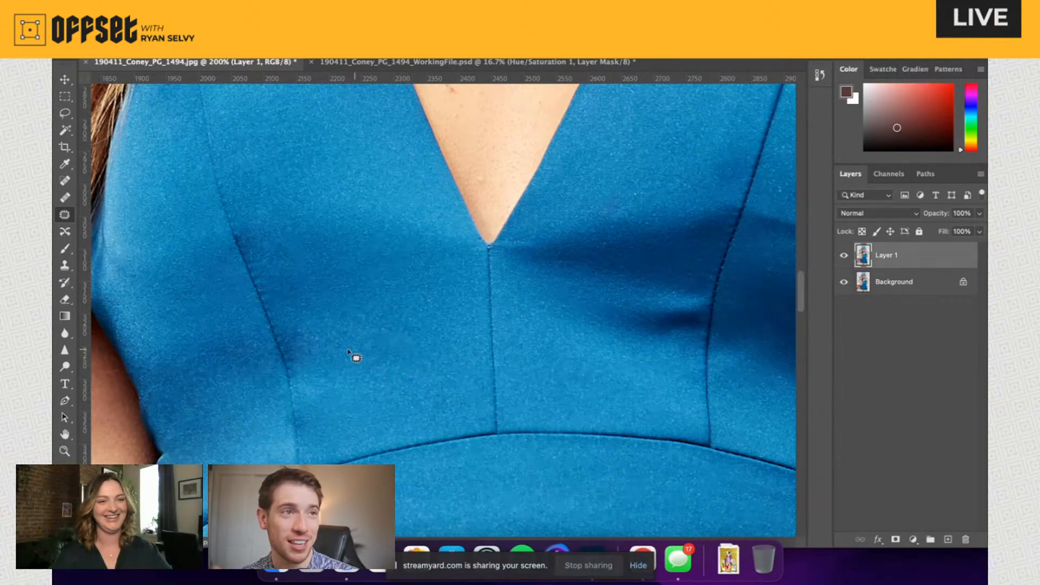
Step: Patch the curved crease across the opposite bust panel near the zipper side with fabric from below it
{"action": "left_click", "coordinate": [64, 266]}
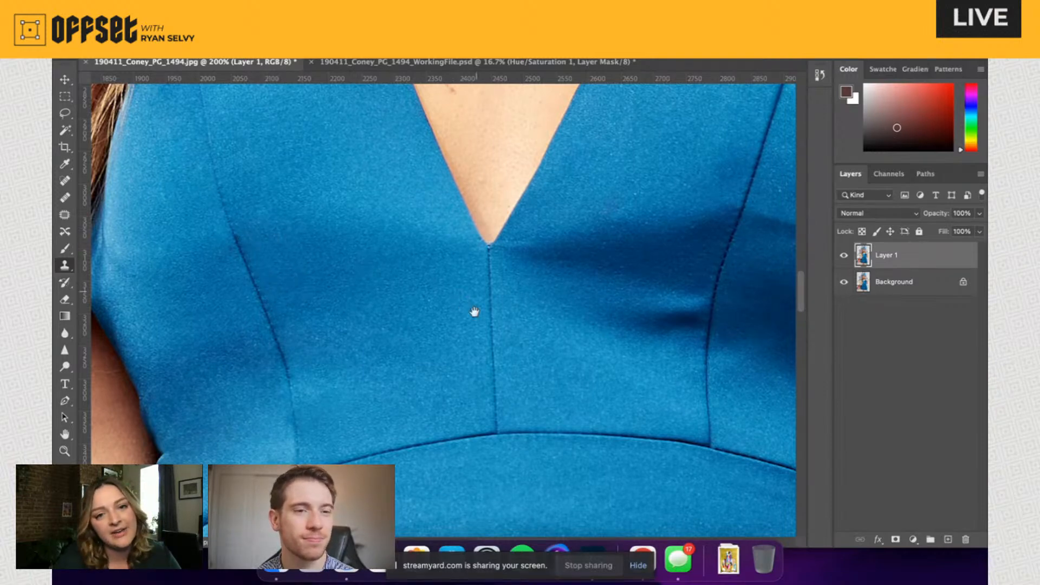
{"action": "scroll", "coordinate": [341, 320], "scroll_direction": "right", "scroll_amount": 5}
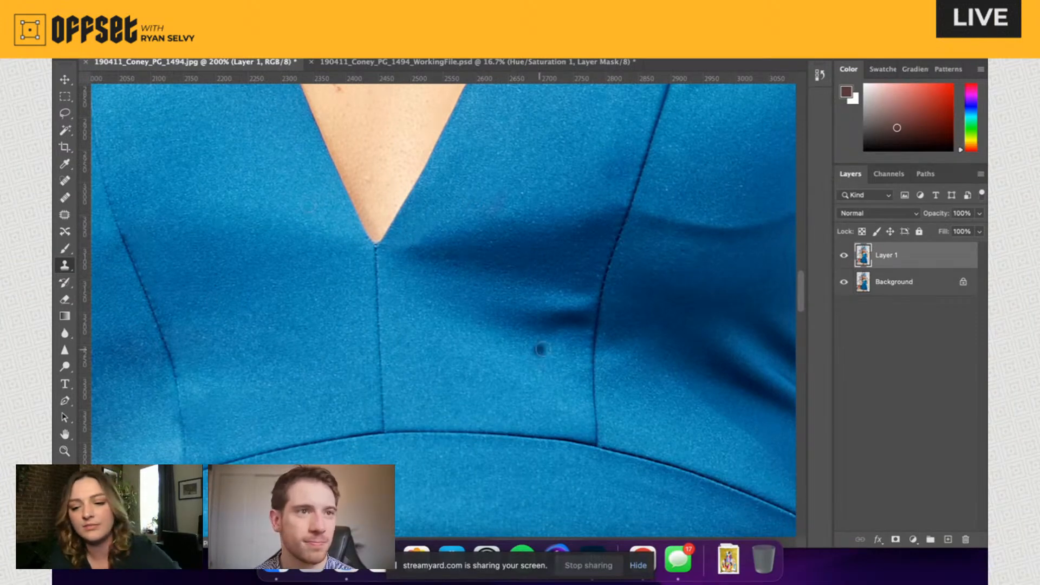
{"action": "key", "text": "super+minus"}
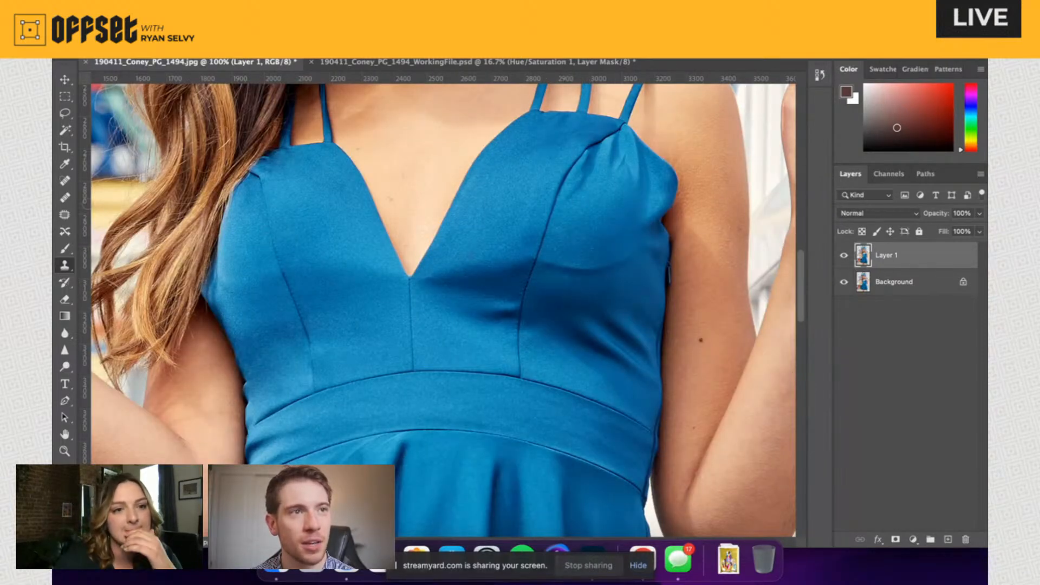
{"action": "left_click", "coordinate": [73, 223]}
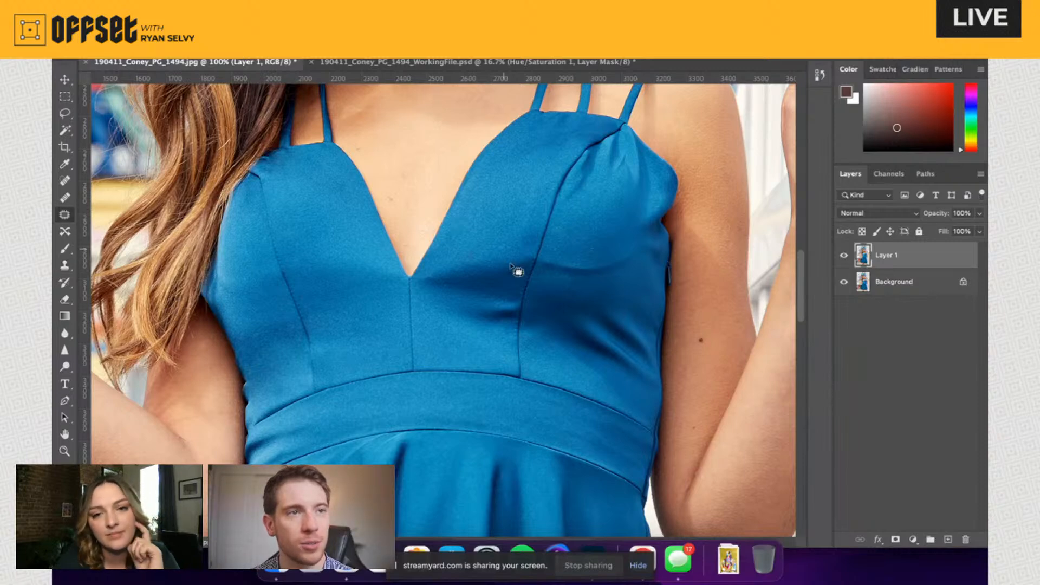
{"action": "mouse_move", "coordinate": [541, 257]}
{"action": "left_mouse_down"}
{"action": "mouse_move", "coordinate": [578, 265]}
{"action": "mouse_move", "coordinate": [577, 281]}
{"action": "mouse_move", "coordinate": [581, 249]}
{"action": "mouse_move", "coordinate": [632, 263]}
{"action": "mouse_move", "coordinate": [620, 287]}
{"action": "mouse_move", "coordinate": [626, 315]}
{"action": "left_mouse_up"}
{"action": "key", "text": "super+d"}
{"action": "key", "text": "super+d"}
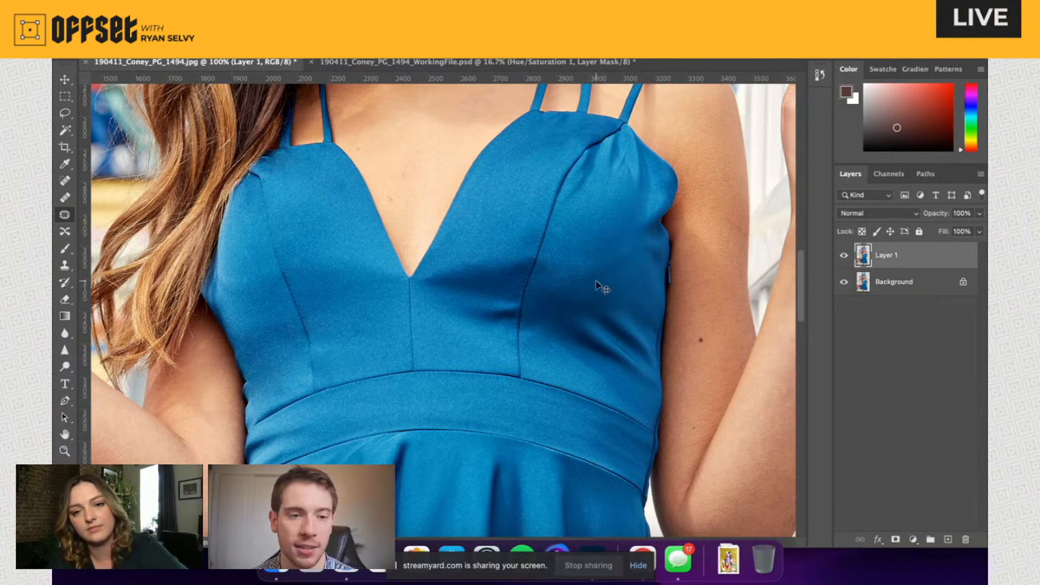
Step: Patch the leftover crease texture on the zipper-side bust panel at 300% zoom to blend the patched area
{"action": "key", "text": "super+equal"}
{"action": "key", "text": "super+equal"}
{"action": "left_click_drag", "start_coordinate": [604, 279], "coordinate": [448, 271]}
{"action": "left_click_drag", "start_coordinate": [600, 252], "coordinate": [566, 268]}
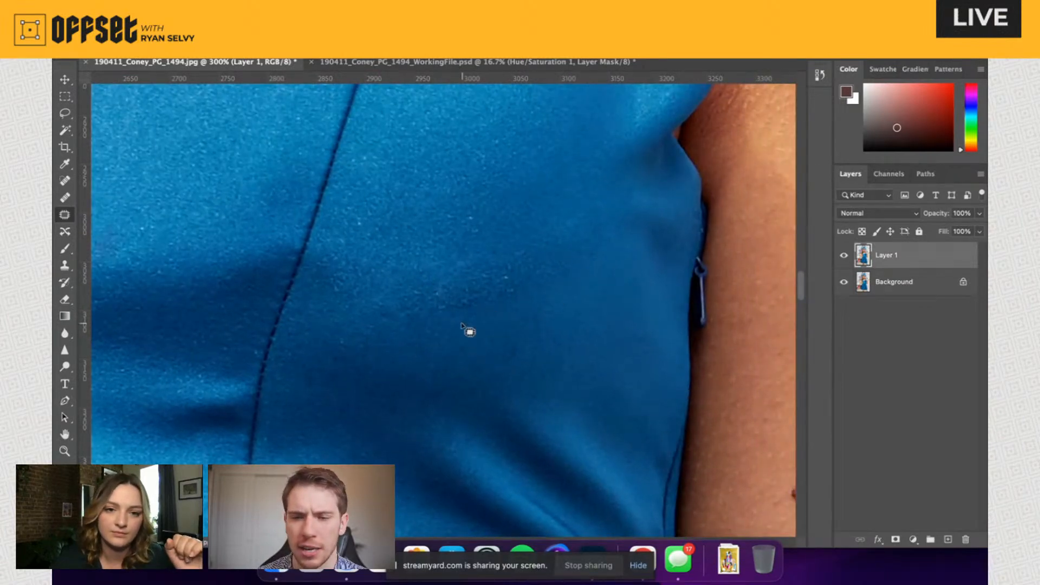
{"action": "left_click_drag", "start_coordinate": [461, 324], "coordinate": [419, 294]}
{"action": "mouse_move", "coordinate": [501, 270]}
{"action": "left_mouse_down"}
{"action": "mouse_move", "coordinate": [562, 281]}
{"action": "mouse_move", "coordinate": [529, 295]}
{"action": "mouse_move", "coordinate": [578, 336]}
{"action": "left_mouse_up"}
{"action": "key", "text": "ctrl+d"}
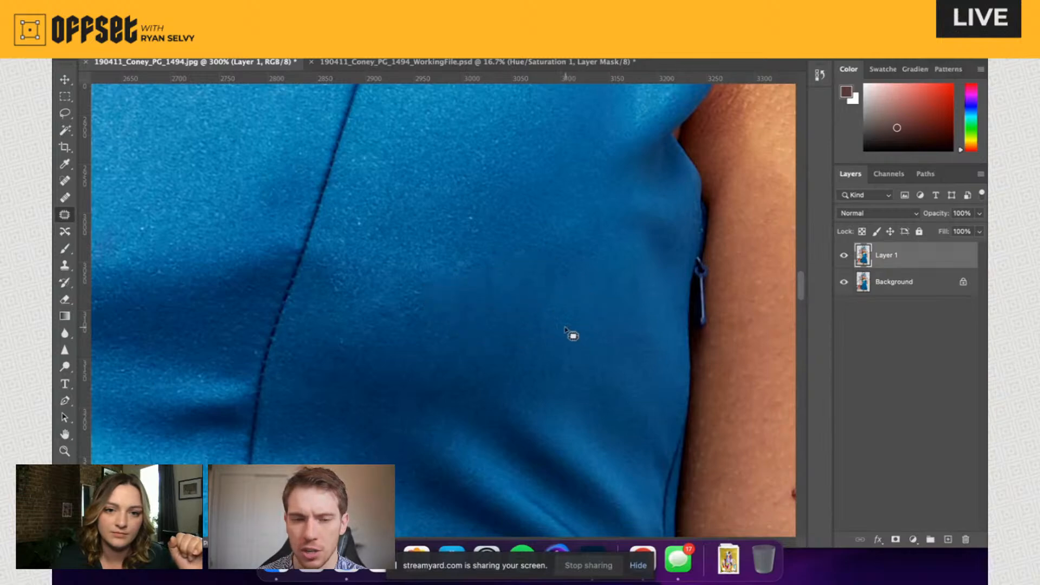
{"action": "mouse_move", "coordinate": [443, 308]}
{"action": "left_mouse_down"}
{"action": "mouse_move", "coordinate": [464, 291]}
{"action": "mouse_move", "coordinate": [443, 307]}
{"action": "left_mouse_up"}
{"action": "left_click_drag", "start_coordinate": [449, 288], "coordinate": [499, 245]}
{"action": "key", "text": "ctrl+d"}
Step: Clone fabric over the light streak and short dark crease beside the zipper-side seam with the Clone Stamp
{"action": "left_click_drag", "start_coordinate": [460, 314], "coordinate": [672, 284]}
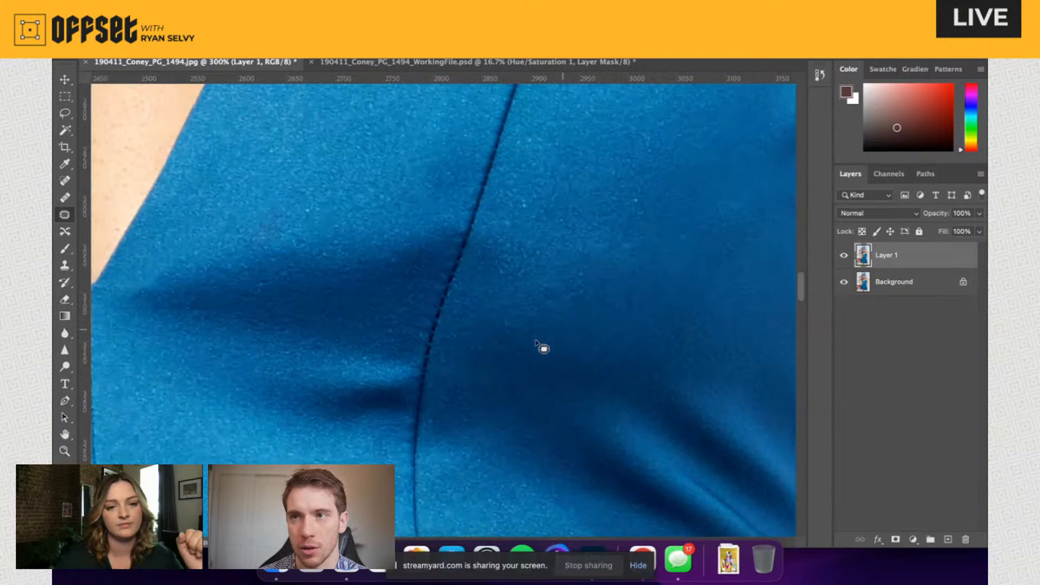
{"action": "left_click", "coordinate": [65, 265]}
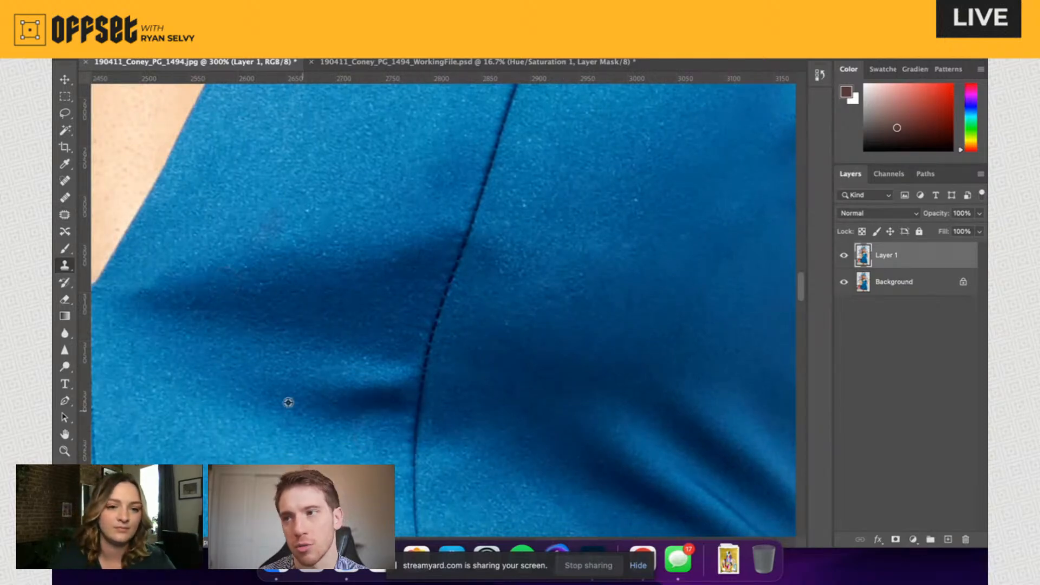
{"action": "mouse_move", "coordinate": [371, 355]}
{"action": "left_mouse_down"}
{"action": "mouse_move", "coordinate": [383, 353]}
{"action": "mouse_move", "coordinate": [364, 357]}
{"action": "left_mouse_up"}
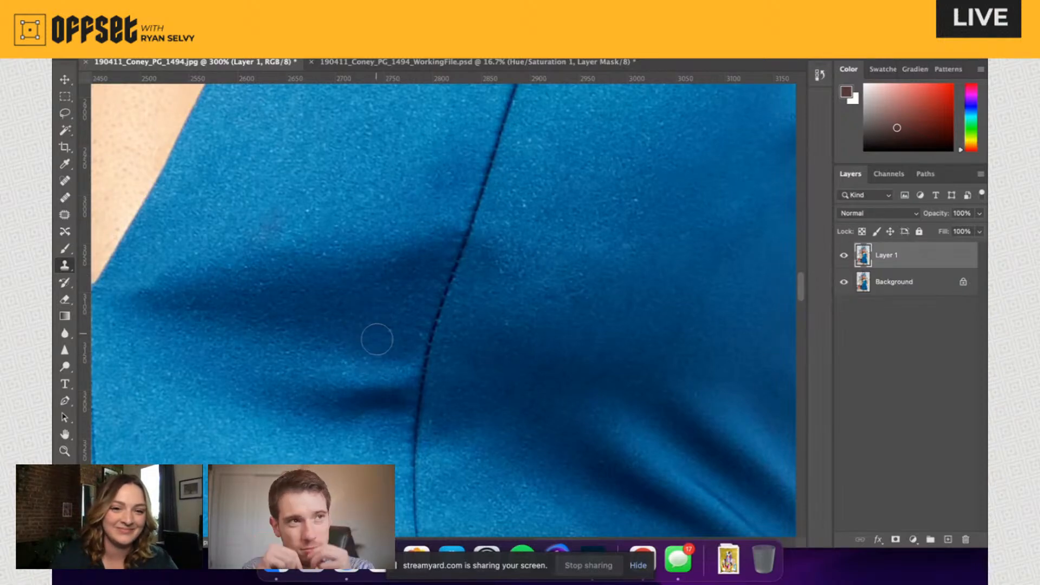
{"action": "left_click", "coordinate": [379, 309], "text": "alt"}
{"action": "mouse_move", "coordinate": [385, 365]}
{"action": "left_mouse_down"}
{"action": "mouse_move", "coordinate": [319, 368]}
{"action": "mouse_move", "coordinate": [273, 341]}
{"action": "mouse_move", "coordinate": [256, 349]}
{"action": "mouse_move", "coordinate": [222, 340]}
{"action": "left_mouse_up"}
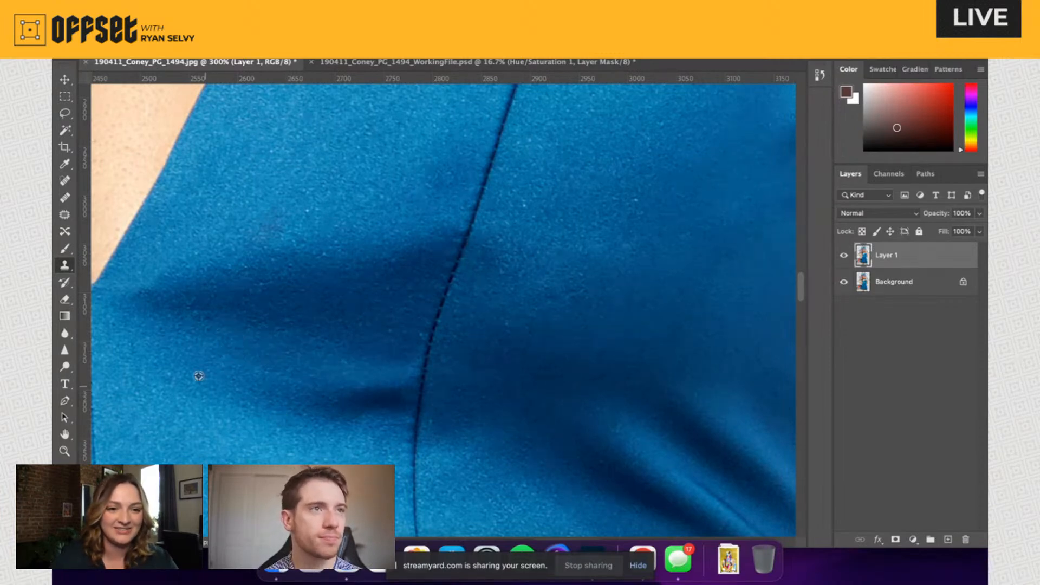
{"action": "mouse_move", "coordinate": [310, 401]}
{"action": "left_mouse_down"}
{"action": "mouse_move", "coordinate": [251, 381]}
{"action": "mouse_move", "coordinate": [338, 411]}
{"action": "mouse_move", "coordinate": [390, 404]}
{"action": "mouse_move", "coordinate": [328, 387]}
{"action": "mouse_move", "coordinate": [383, 399]}
{"action": "mouse_move", "coordinate": [398, 391]}
{"action": "mouse_move", "coordinate": [359, 395]}
{"action": "left_mouse_up"}
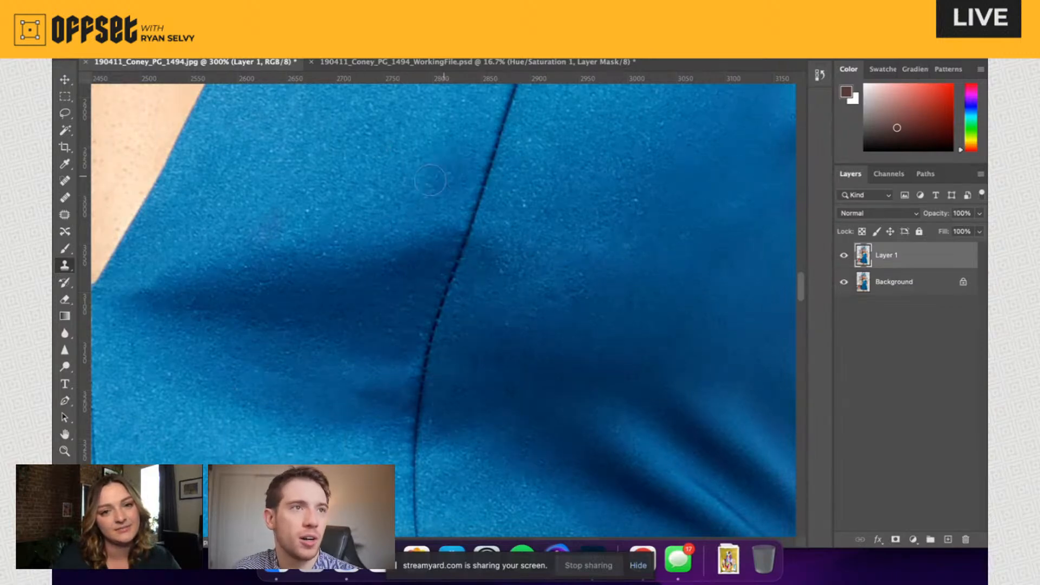
Step: Clone lighter fabric from above over the dark fold beside the neckline point, undoing the unwanted strokes near the seam
{"action": "left_click", "coordinate": [328, 195], "text": "alt"}
{"action": "mouse_move", "coordinate": [315, 255]}
{"action": "left_mouse_down"}
{"action": "mouse_move", "coordinate": [259, 267]}
{"action": "mouse_move", "coordinate": [363, 244]}
{"action": "mouse_move", "coordinate": [344, 259]}
{"action": "mouse_move", "coordinate": [404, 240]}
{"action": "mouse_move", "coordinate": [442, 247]}
{"action": "mouse_move", "coordinate": [385, 261]}
{"action": "mouse_move", "coordinate": [354, 283]}
{"action": "mouse_move", "coordinate": [296, 290]}
{"action": "mouse_move", "coordinate": [299, 275]}
{"action": "mouse_move", "coordinate": [220, 274]}
{"action": "mouse_move", "coordinate": [144, 295]}
{"action": "mouse_move", "coordinate": [163, 307]}
{"action": "mouse_move", "coordinate": [275, 309]}
{"action": "mouse_move", "coordinate": [413, 279]}
{"action": "mouse_move", "coordinate": [414, 315]}
{"action": "mouse_move", "coordinate": [432, 280]}
{"action": "mouse_move", "coordinate": [426, 295]}
{"action": "mouse_move", "coordinate": [412, 270]}
{"action": "mouse_move", "coordinate": [379, 292]}
{"action": "mouse_move", "coordinate": [347, 274]}
{"action": "mouse_move", "coordinate": [380, 266]}
{"action": "mouse_move", "coordinate": [243, 284]}
{"action": "mouse_move", "coordinate": [355, 314]}
{"action": "mouse_move", "coordinate": [350, 332]}
{"action": "mouse_move", "coordinate": [321, 332]}
{"action": "mouse_move", "coordinate": [381, 328]}
{"action": "left_mouse_up"}
{"action": "key", "text": "ctrl+z"}
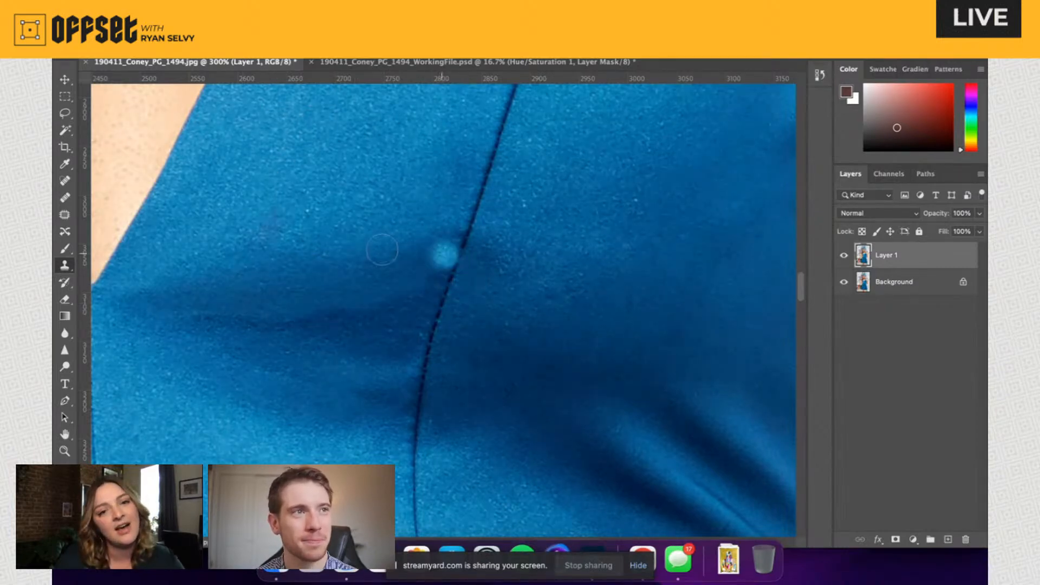
{"action": "mouse_move", "coordinate": [443, 220]}
{"action": "left_mouse_down"}
{"action": "mouse_move", "coordinate": [428, 260]}
{"action": "mouse_move", "coordinate": [414, 250]}
{"action": "mouse_move", "coordinate": [368, 286]}
{"action": "mouse_move", "coordinate": [385, 256]}
{"action": "left_mouse_up"}
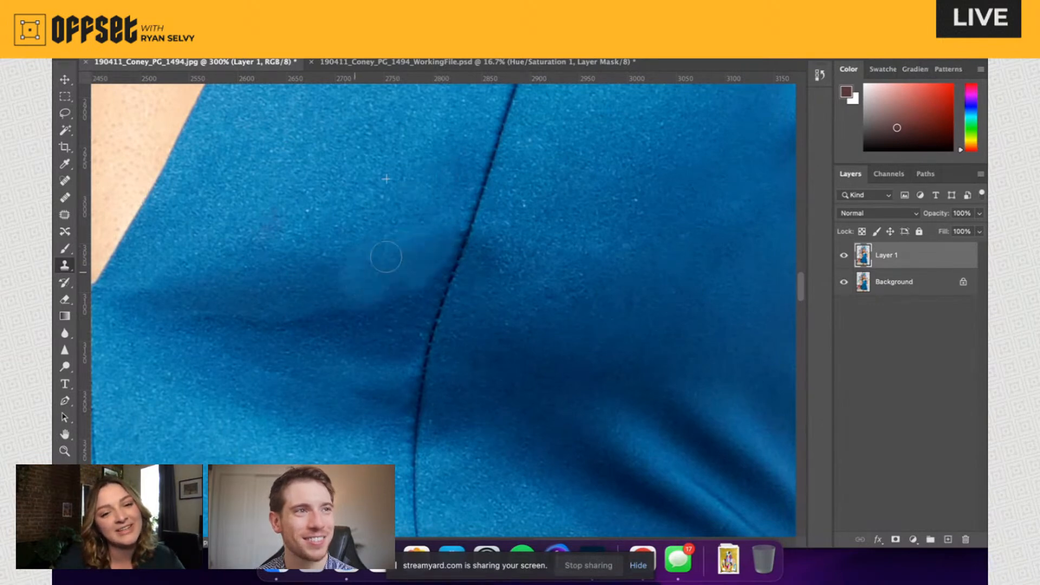
{"action": "key", "text": "ctrl+z"}
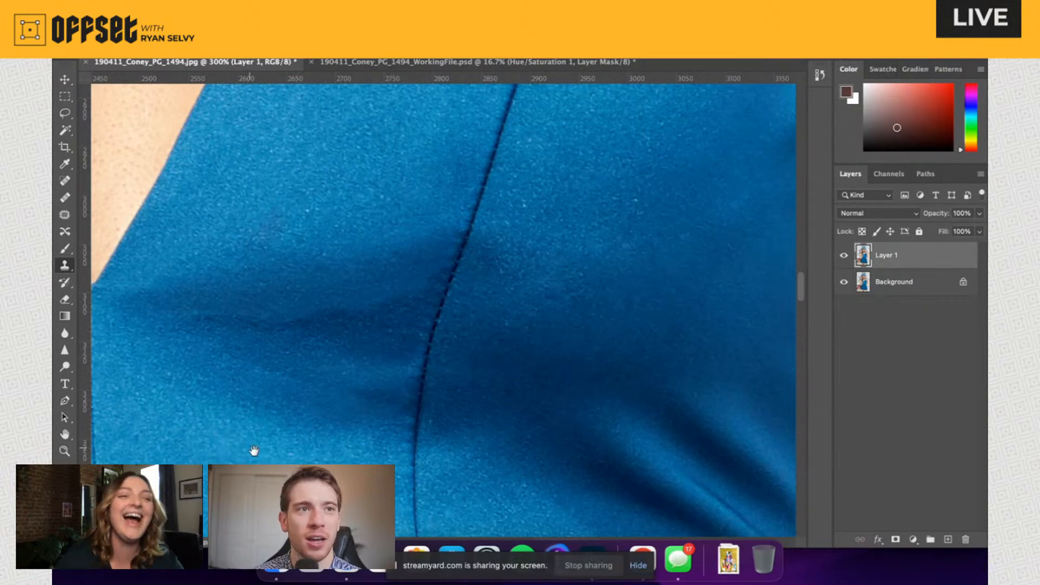
Step: Clone lighter fabric from below over the lower edge of the dark fold beside the seam
{"action": "scroll", "coordinate": [251, 448], "scroll_direction": "down", "scroll_amount": 3}
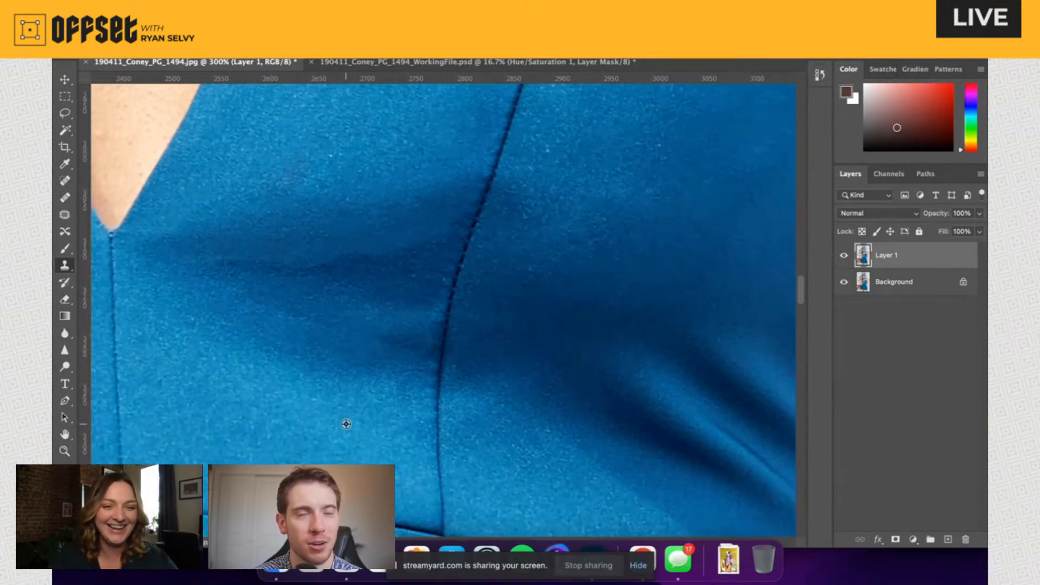
{"action": "left_click", "coordinate": [346, 424], "text": "alt"}
{"action": "left_click", "coordinate": [403, 374]}
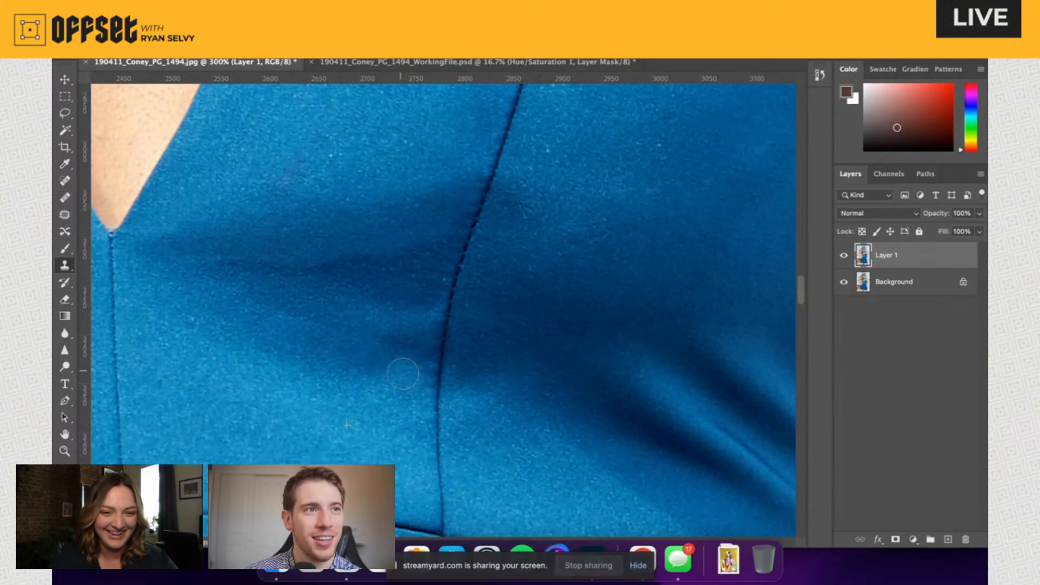
{"action": "mouse_move", "coordinate": [403, 374]}
{"action": "left_mouse_down"}
{"action": "mouse_move", "coordinate": [370, 361]}
{"action": "mouse_move", "coordinate": [320, 367]}
{"action": "mouse_move", "coordinate": [221, 320]}
{"action": "mouse_move", "coordinate": [260, 313]}
{"action": "mouse_move", "coordinate": [325, 342]}
{"action": "mouse_move", "coordinate": [383, 342]}
{"action": "mouse_move", "coordinate": [450, 396]}
{"action": "left_mouse_up"}
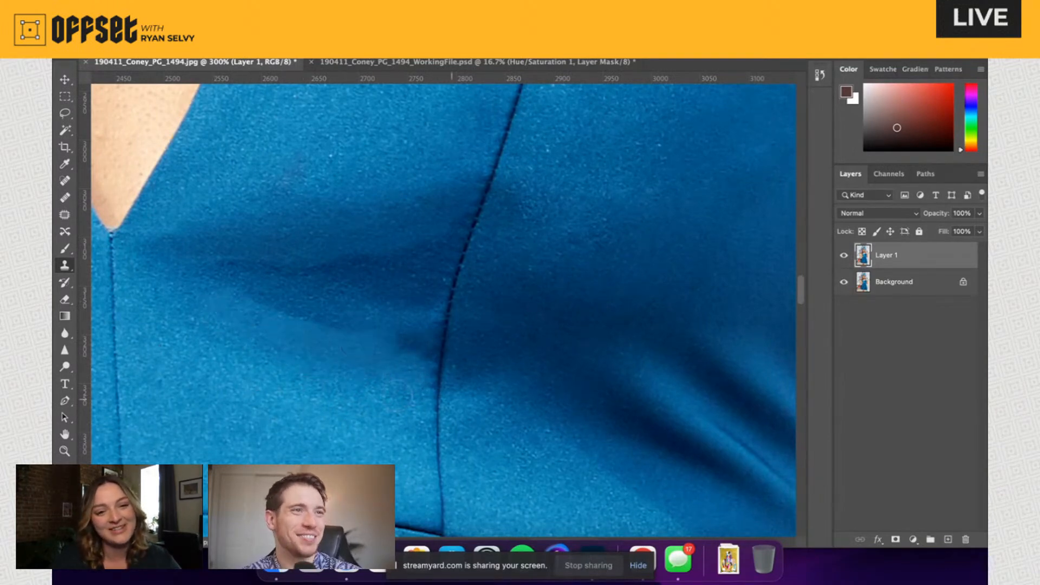
{"action": "mouse_move", "coordinate": [417, 344]}
{"action": "left_mouse_down"}
{"action": "mouse_move", "coordinate": [406, 339]}
{"action": "mouse_move", "coordinate": [417, 327]}
{"action": "mouse_move", "coordinate": [436, 339]}
{"action": "mouse_move", "coordinate": [428, 383]}
{"action": "left_mouse_up"}
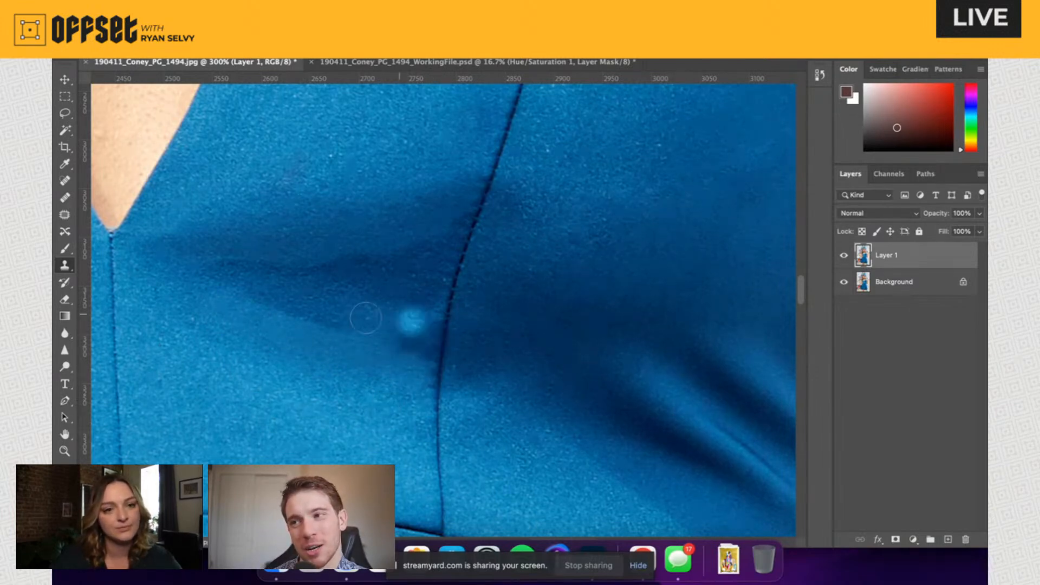
Step: Patch the inner end of the dark fold near the neckline point with smooth fabric from above
{"action": "left_click", "coordinate": [64, 216]}
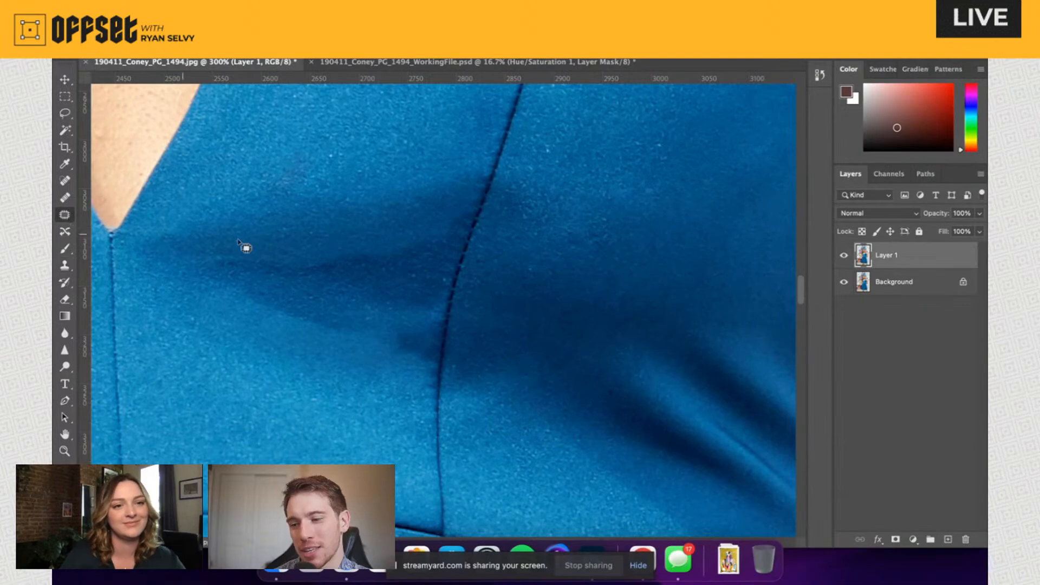
{"action": "mouse_move", "coordinate": [187, 262]}
{"action": "left_mouse_down"}
{"action": "mouse_move", "coordinate": [303, 276]}
{"action": "mouse_move", "coordinate": [233, 312]}
{"action": "left_mouse_up"}
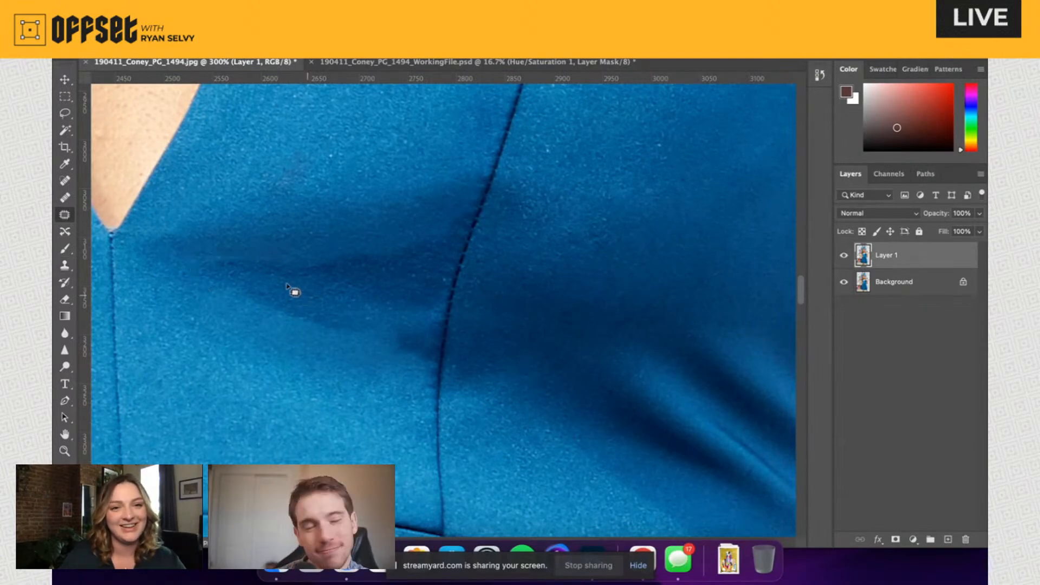
{"action": "left_click_drag", "start_coordinate": [293, 291], "coordinate": [372, 130]}
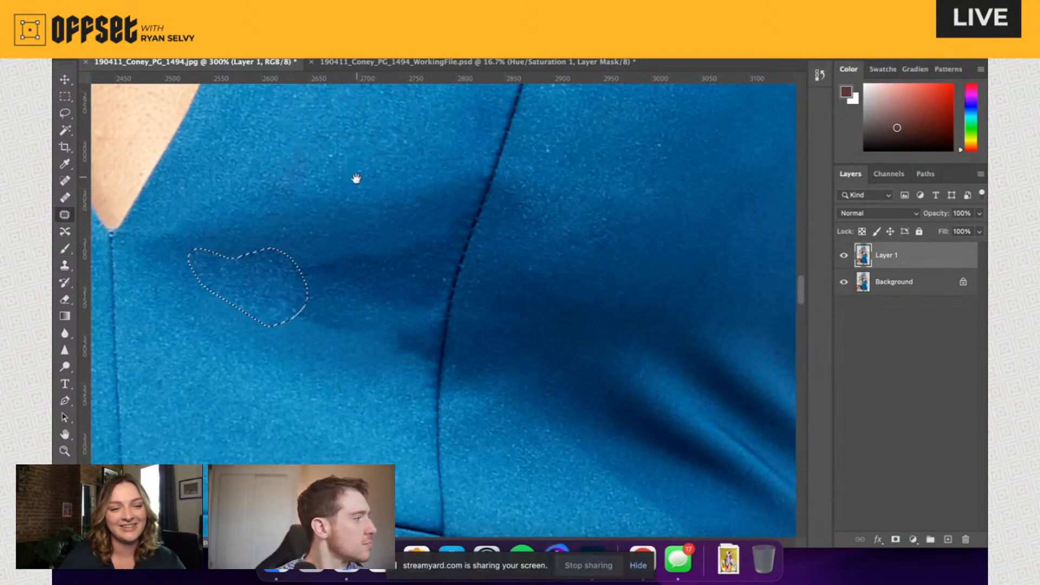
{"action": "scroll", "coordinate": [369, 234], "scroll_direction": "up", "scroll_amount": 3}
{"action": "key", "text": "super+d"}
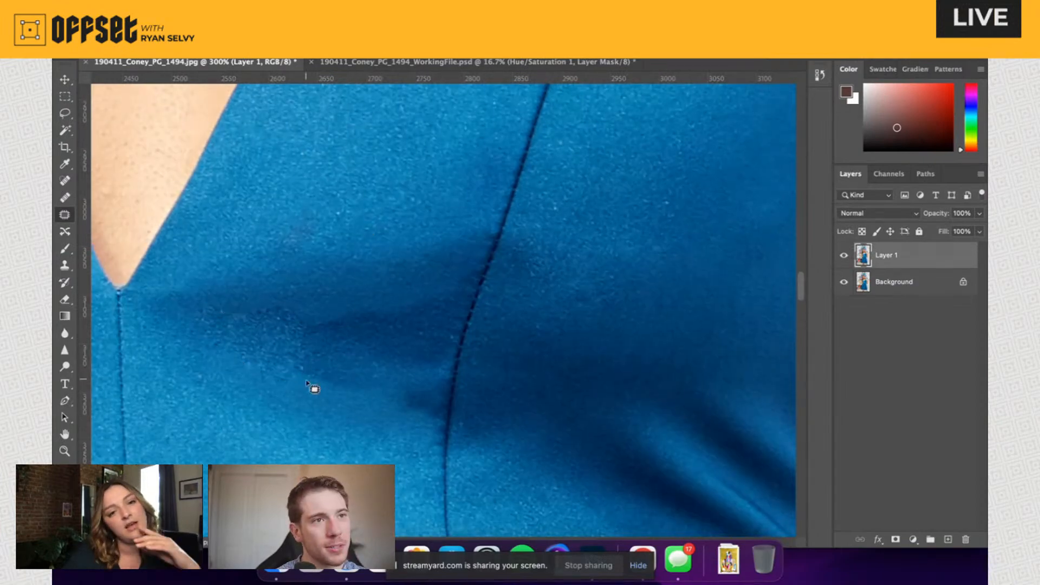
Step: Patch the middle of the dark fold between the neckline point and the bust seam with smooth fabric from above
{"action": "mouse_move", "coordinate": [312, 388]}
{"action": "left_mouse_down"}
{"action": "mouse_move", "coordinate": [292, 364]}
{"action": "mouse_move", "coordinate": [275, 299]}
{"action": "mouse_move", "coordinate": [392, 304]}
{"action": "mouse_move", "coordinate": [416, 332]}
{"action": "mouse_move", "coordinate": [369, 394]}
{"action": "mouse_move", "coordinate": [382, 407]}
{"action": "left_mouse_up"}
{"action": "left_click_drag", "start_coordinate": [398, 302], "coordinate": [418, 212]}
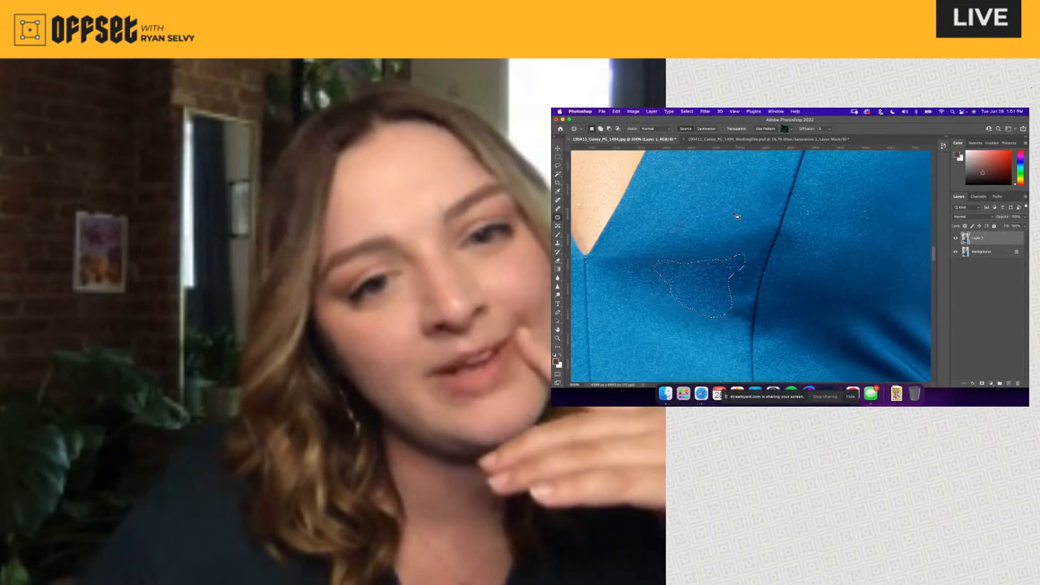
{"action": "key", "text": "super+d"}
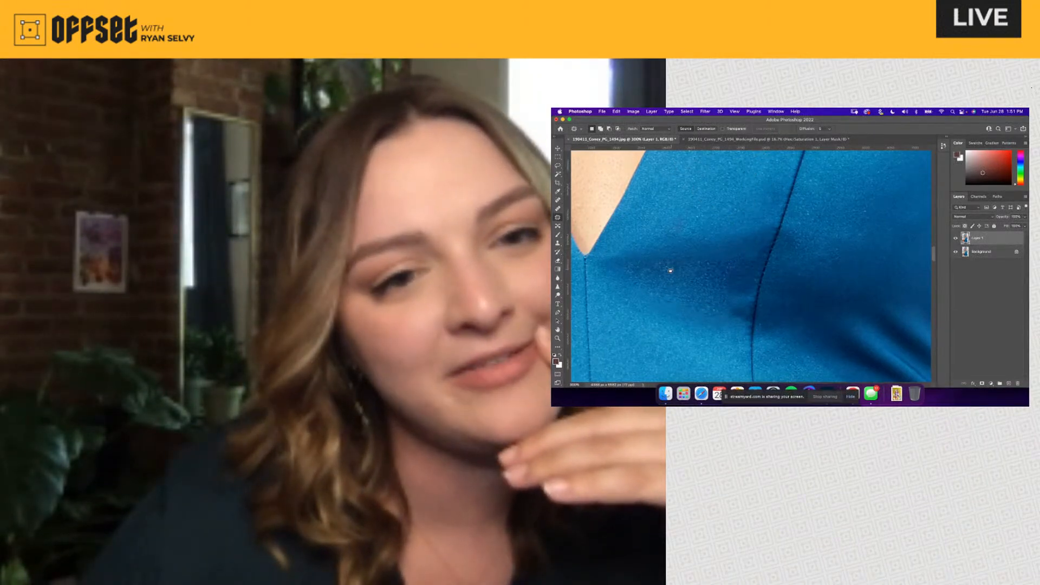
{"action": "mouse_move", "coordinate": [670, 268]}
{"action": "left_mouse_down"}
{"action": "mouse_move", "coordinate": [628, 251]}
{"action": "mouse_move", "coordinate": [750, 226]}
{"action": "mouse_move", "coordinate": [771, 236]}
{"action": "mouse_move", "coordinate": [743, 271]}
{"action": "mouse_move", "coordinate": [735, 275]}
{"action": "mouse_move", "coordinate": [753, 190]}
{"action": "mouse_move", "coordinate": [758, 203]}
{"action": "left_mouse_up"}
{"action": "key", "text": "ctrl+d"}
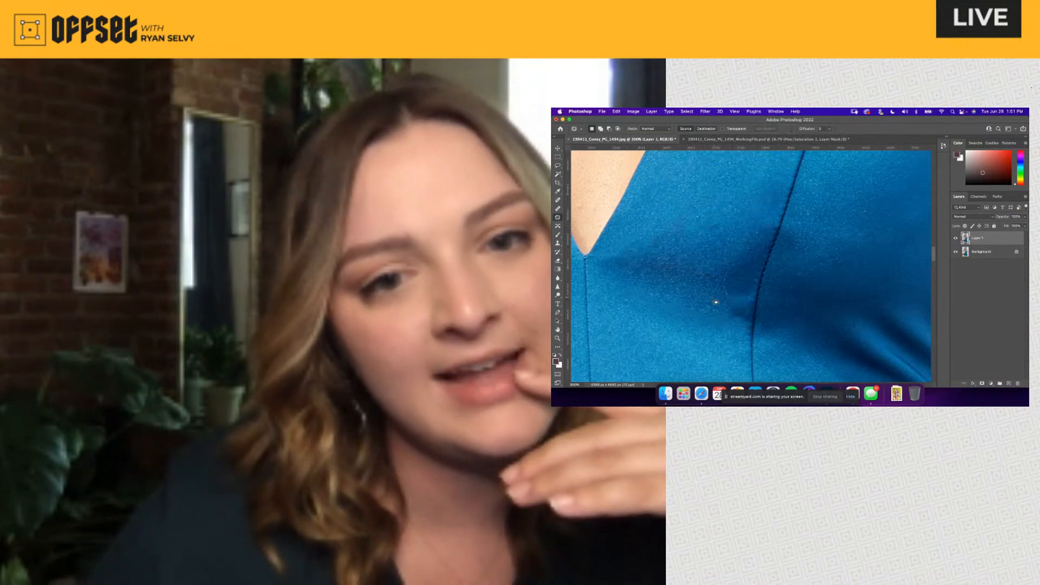
Step: Patch the outer end of the dark fold against the bust seam with lighter fabric from above, and clear the selection
{"action": "mouse_move", "coordinate": [705, 286]}
{"action": "left_mouse_down"}
{"action": "mouse_move", "coordinate": [714, 263]}
{"action": "mouse_move", "coordinate": [769, 238]}
{"action": "mouse_move", "coordinate": [753, 303]}
{"action": "mouse_move", "coordinate": [723, 299]}
{"action": "left_mouse_up"}
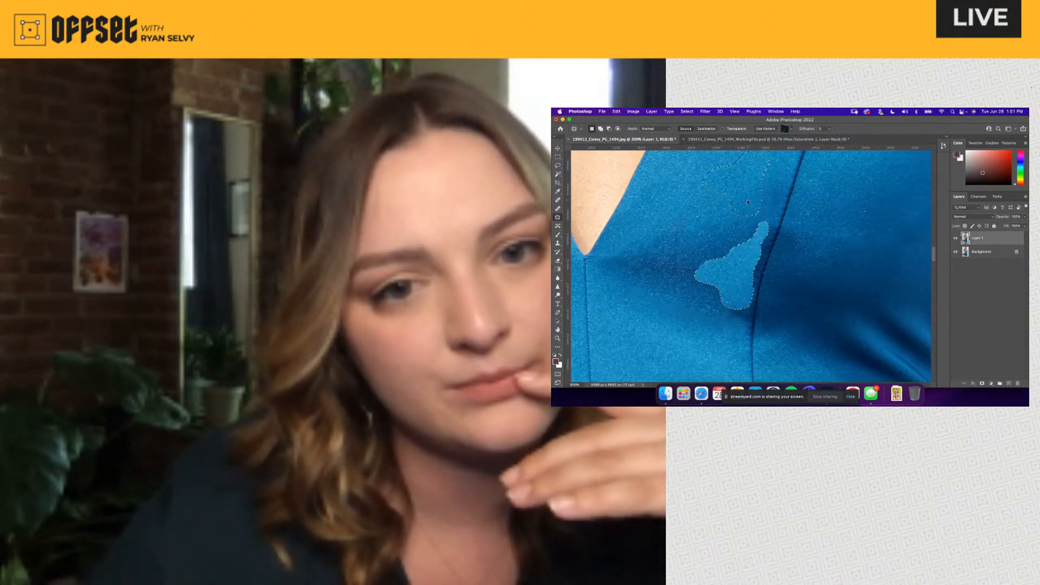
{"action": "scroll", "coordinate": [715, 271], "scroll_direction": "up", "scroll_amount": 3}
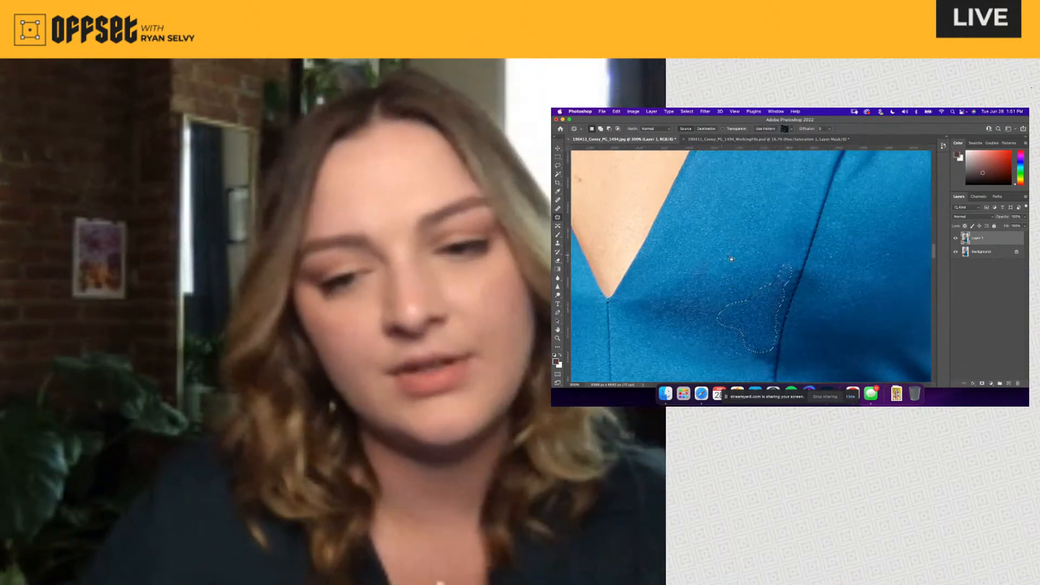
{"action": "key", "text": "super+minus"}
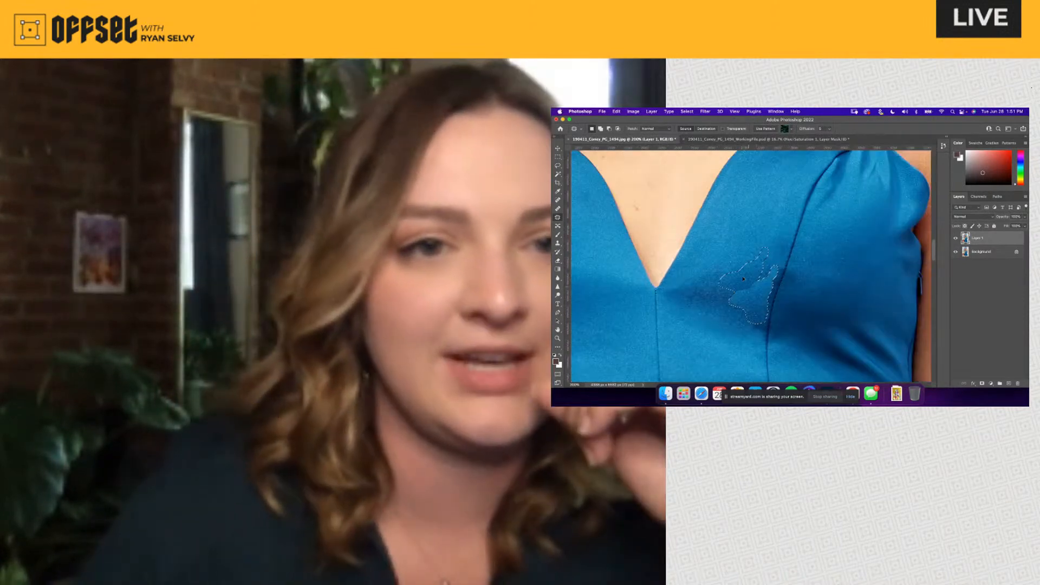
{"action": "left_click_drag", "start_coordinate": [748, 296], "coordinate": [778, 302]}
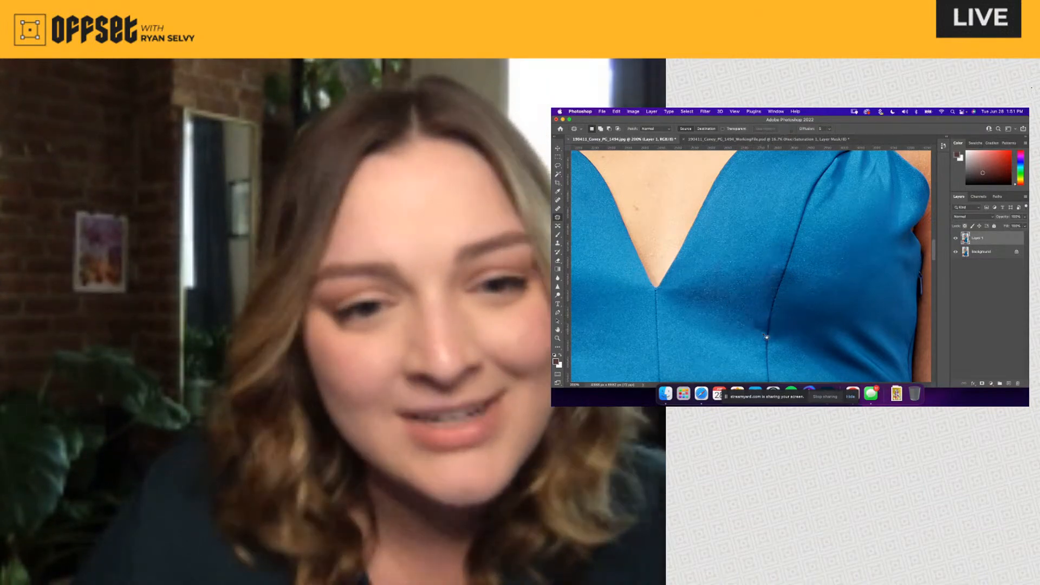
{"action": "left_click", "coordinate": [748, 332]}
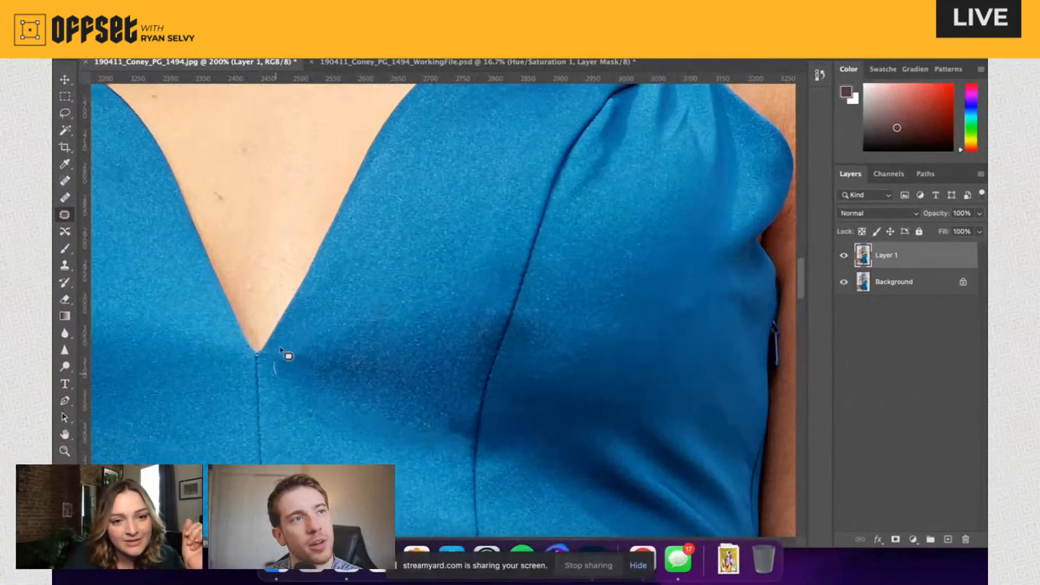
Step: Patch the shaded fabric just beside the neckline point with even fabric from the bust panel above
{"action": "left_click_drag", "start_coordinate": [282, 351], "coordinate": [346, 398]}
{"action": "left_click_drag", "start_coordinate": [485, 211], "coordinate": [501, 190]}
{"action": "left_click", "coordinate": [417, 291]}
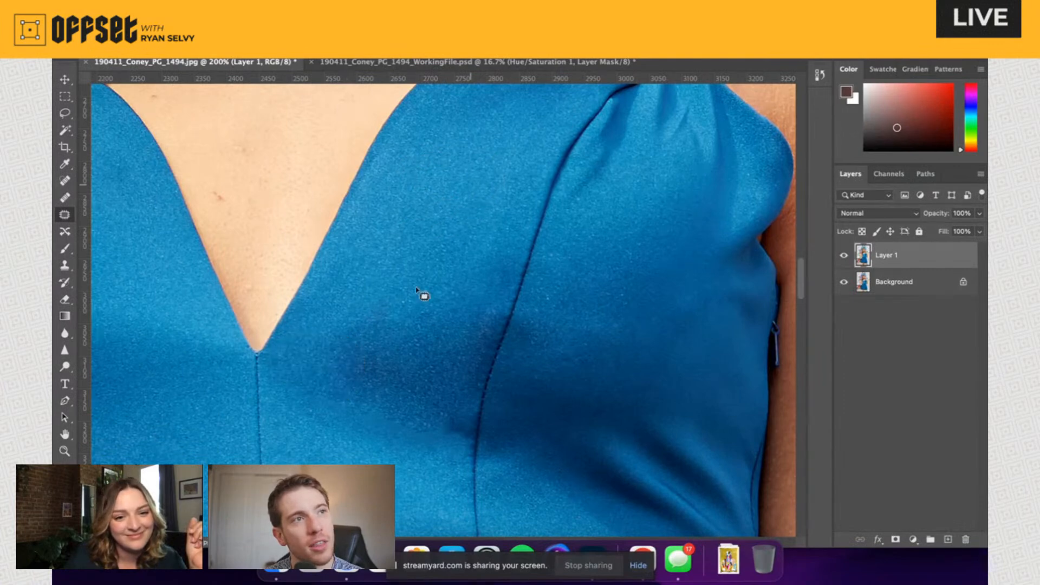
{"action": "mouse_move", "coordinate": [332, 372]}
{"action": "left_mouse_down"}
{"action": "mouse_move", "coordinate": [343, 399]}
{"action": "mouse_move", "coordinate": [421, 243]}
{"action": "left_mouse_up"}
{"action": "left_click", "coordinate": [420, 278]}
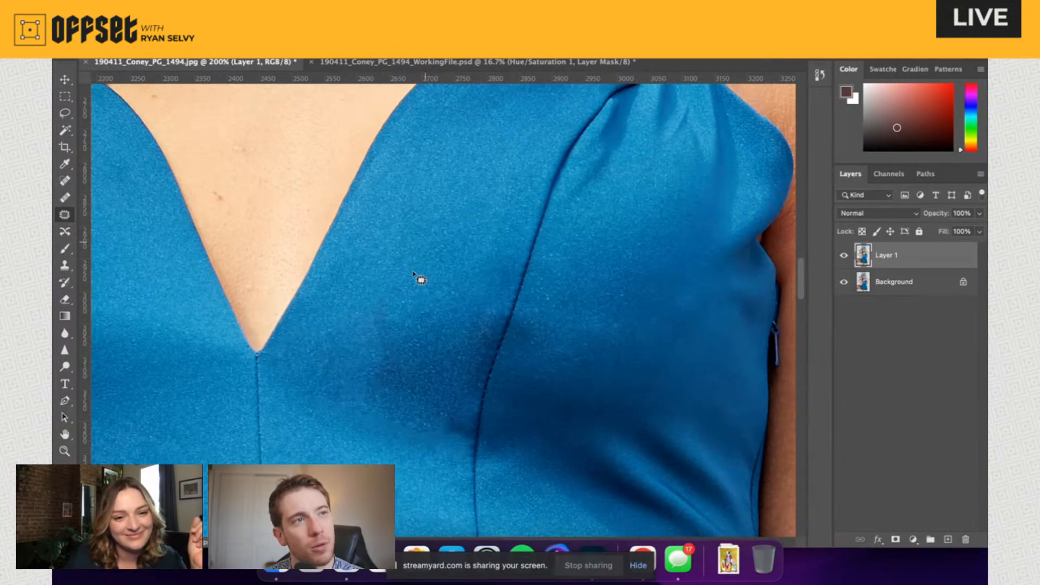
Step: Patch the remaining blotches along the middle and upper edge of the fold's shadow with nearby fabric
{"action": "left_click_drag", "start_coordinate": [327, 413], "coordinate": [357, 408]}
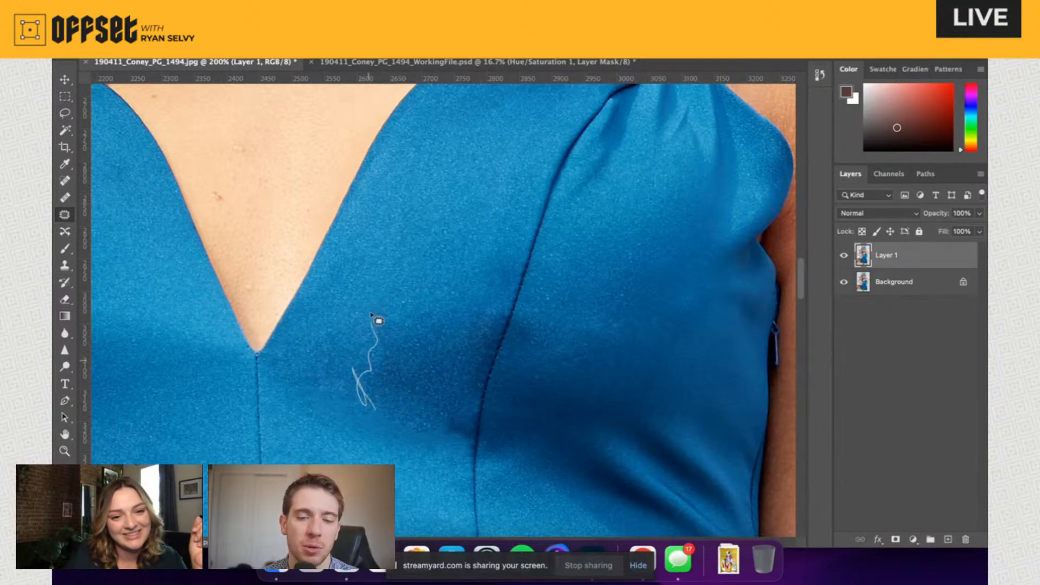
{"action": "left_click_drag", "start_coordinate": [400, 397], "coordinate": [379, 408]}
{"action": "left_click_drag", "start_coordinate": [402, 331], "coordinate": [466, 225]}
{"action": "key", "text": "super+d"}
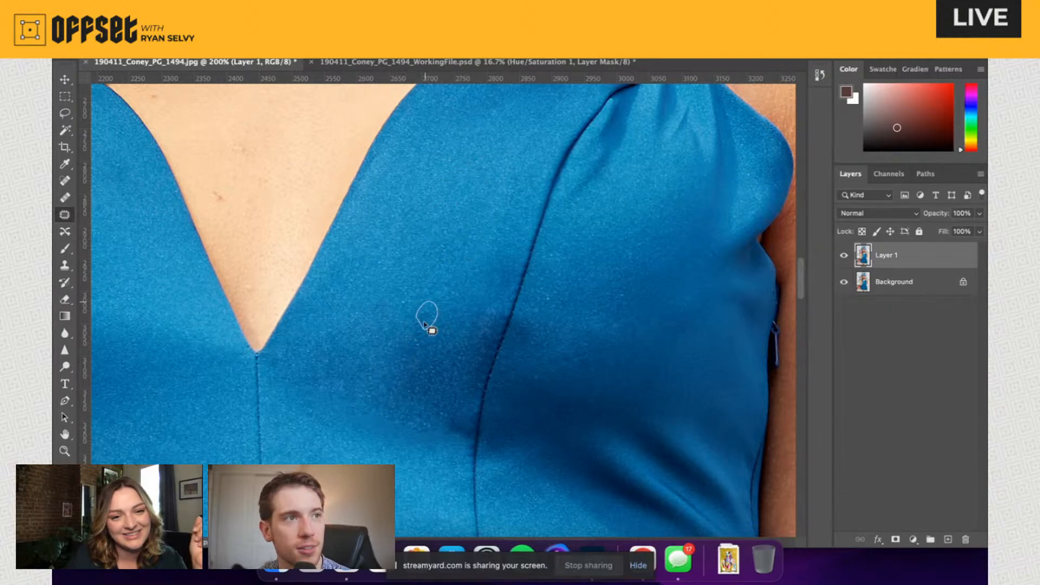
{"action": "left_click_drag", "start_coordinate": [424, 323], "coordinate": [425, 329]}
{"action": "mouse_move", "coordinate": [426, 318]}
{"action": "left_mouse_down"}
{"action": "mouse_move", "coordinate": [431, 298]}
{"action": "mouse_move", "coordinate": [423, 345]}
{"action": "left_mouse_up"}
{"action": "key", "text": "super+d"}
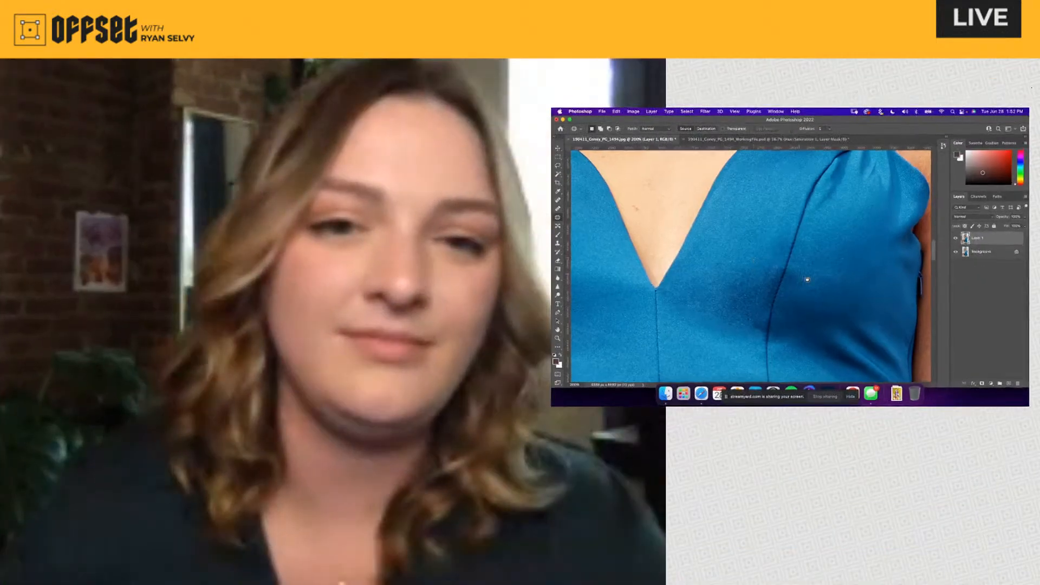
Step: Clone lighter fabric from below over the shadow's lower edge beside the bust seam with the Clone Stamp
{"action": "scroll", "coordinate": [807, 279], "scroll_direction": "down", "scroll_amount": 2}
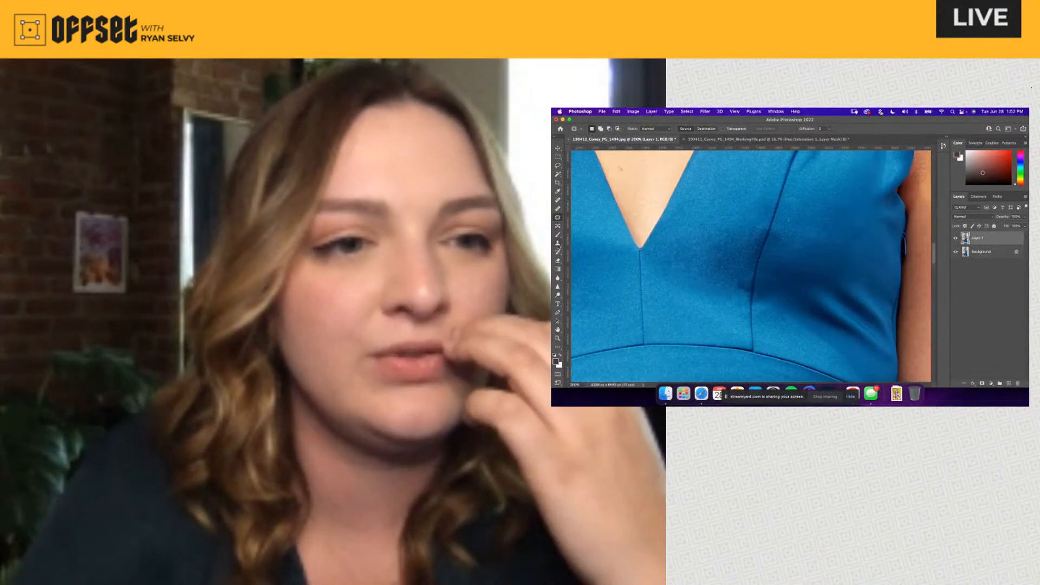
{"action": "key", "text": "s"}
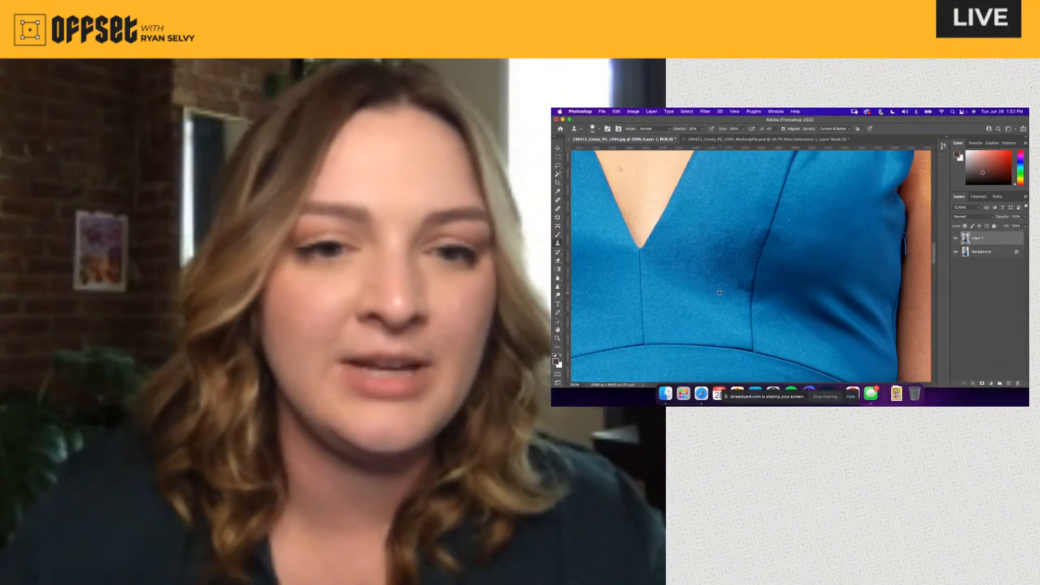
{"action": "left_click", "coordinate": [719, 292], "text": "alt"}
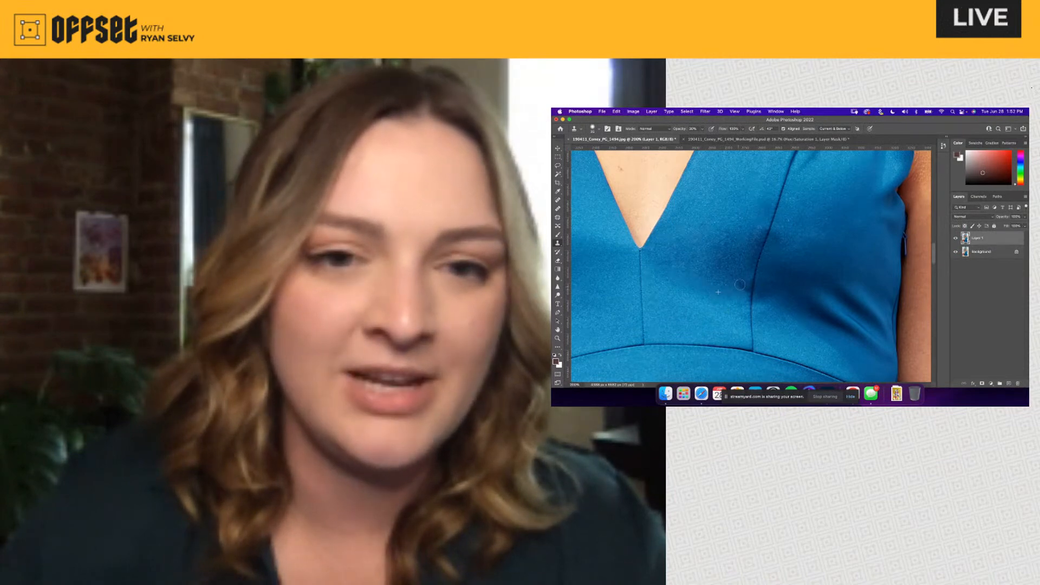
{"action": "left_click", "coordinate": [720, 297], "text": "alt"}
{"action": "left_click", "coordinate": [746, 286]}
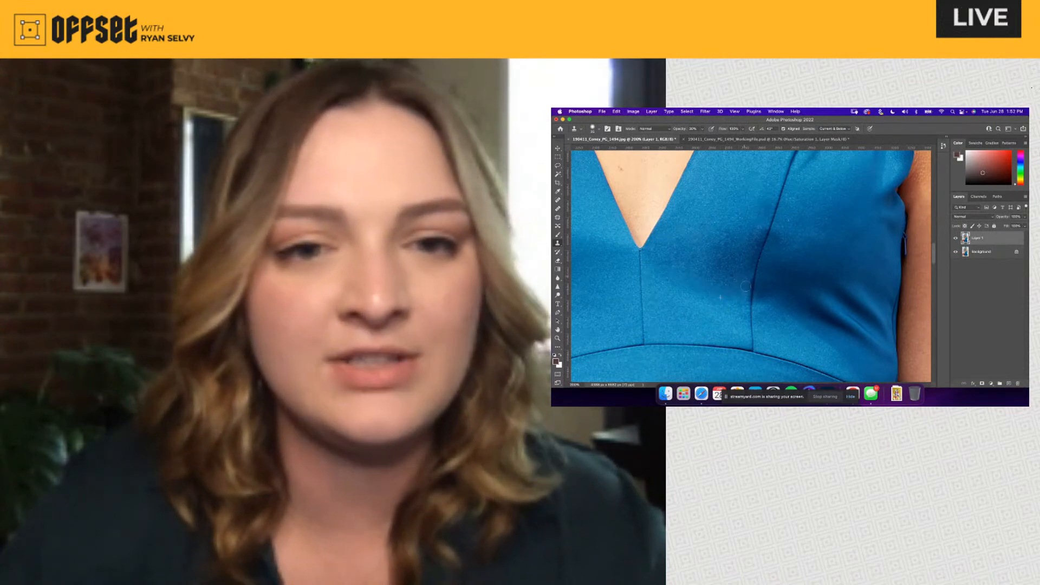
{"action": "left_click_drag", "start_coordinate": [746, 286], "coordinate": [717, 274]}
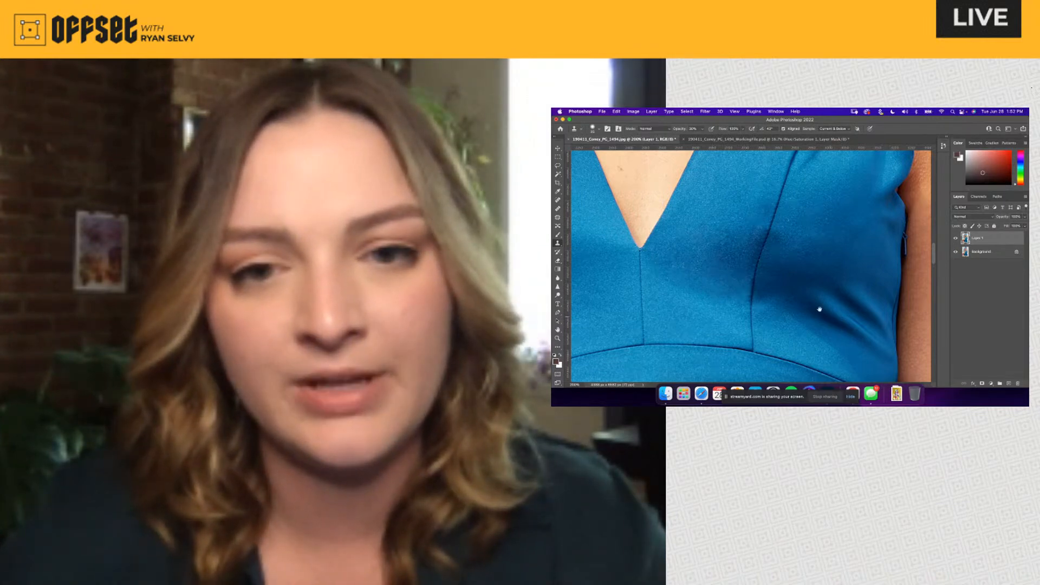
Step: Try to patch both diagonal folds near the zipper side in one large selection, and undo the patch
{"action": "scroll", "coordinate": [820, 308], "scroll_direction": "right", "scroll_amount": 3}
{"action": "scroll", "coordinate": [820, 309], "scroll_direction": "down", "scroll_amount": 2}
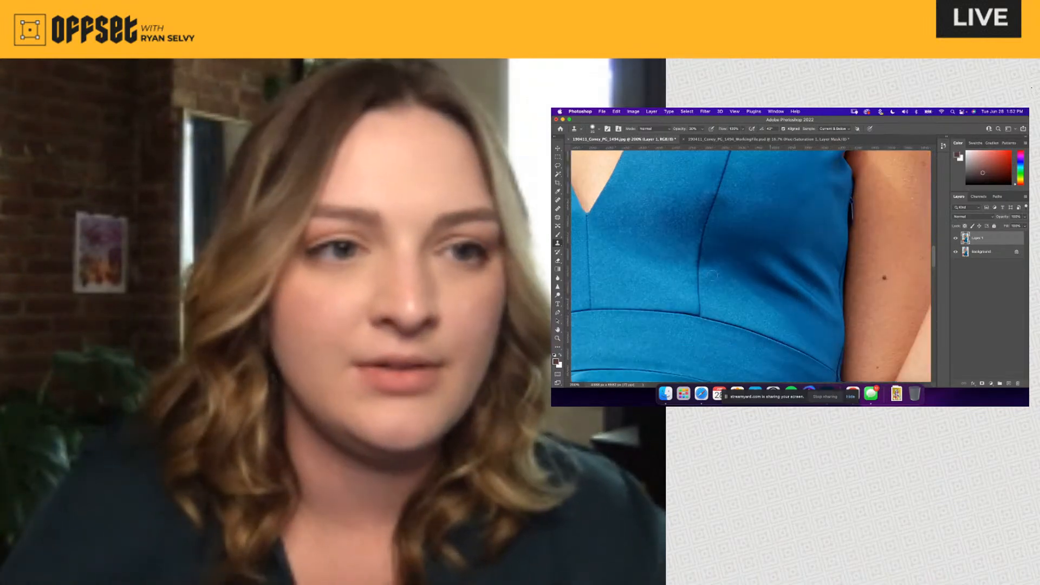
{"action": "left_click", "coordinate": [558, 217]}
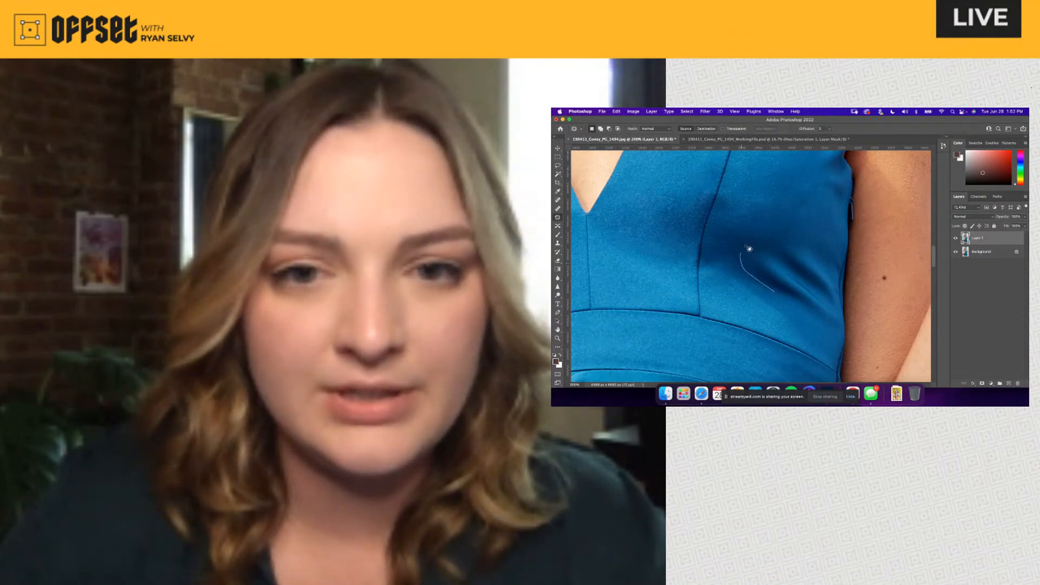
{"action": "mouse_move", "coordinate": [749, 248]}
{"action": "left_mouse_down"}
{"action": "mouse_move", "coordinate": [827, 261]}
{"action": "mouse_move", "coordinate": [839, 321]}
{"action": "mouse_move", "coordinate": [814, 222]}
{"action": "left_mouse_up"}
{"action": "key", "text": "super+d"}
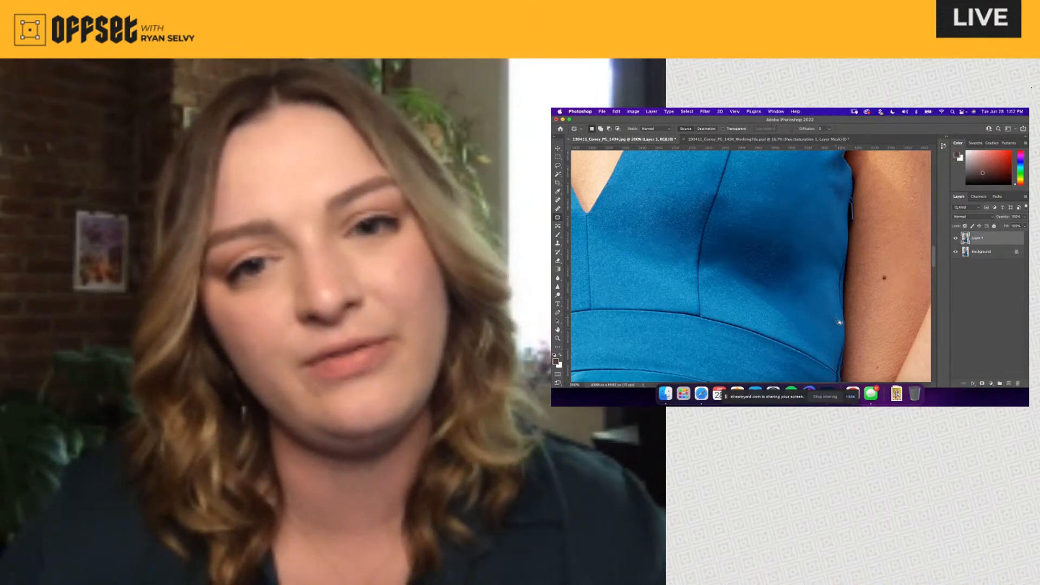
{"action": "key", "text": "super+z"}
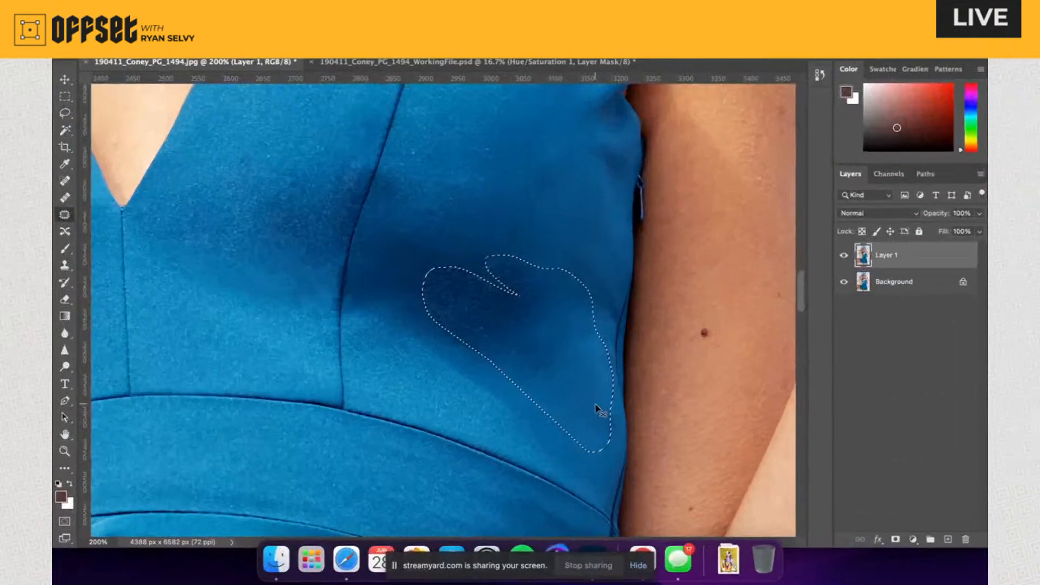
{"action": "key", "text": "super+z"}
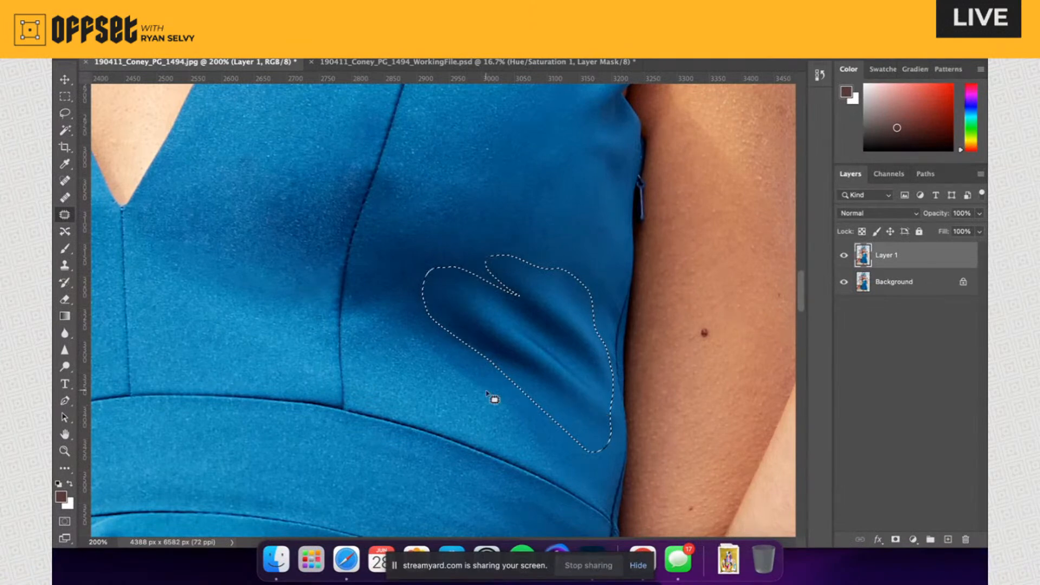
Step: Clone nearby fabric over the inner end of the lower diagonal fold with the Clone Stamp
{"action": "key", "text": "s"}
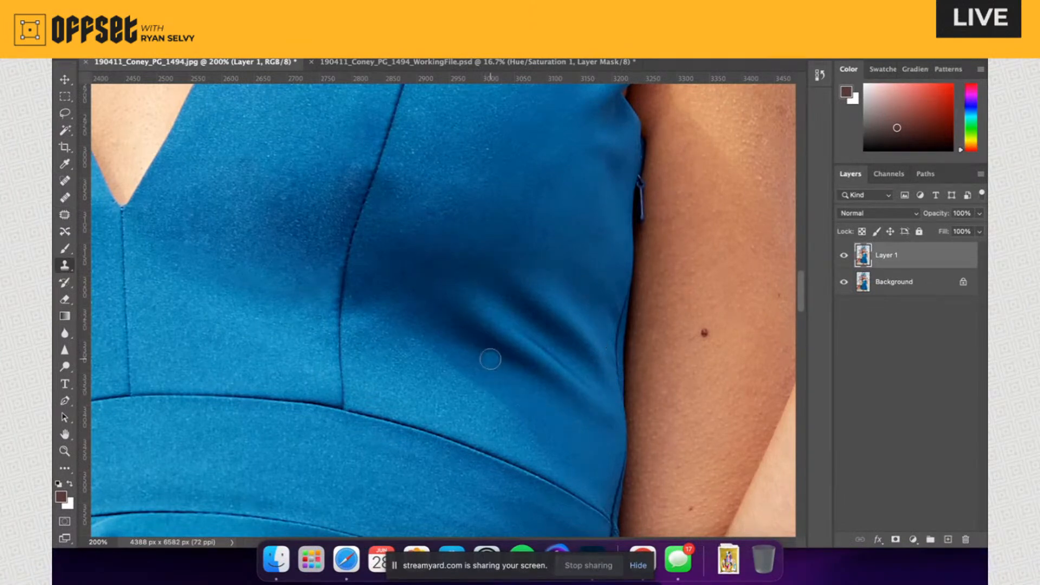
{"action": "mouse_move", "coordinate": [464, 334]}
{"action": "left_mouse_down"}
{"action": "mouse_move", "coordinate": [571, 404]}
{"action": "mouse_move", "coordinate": [502, 365]}
{"action": "mouse_move", "coordinate": [474, 329]}
{"action": "mouse_move", "coordinate": [511, 353]}
{"action": "mouse_move", "coordinate": [550, 348]}
{"action": "mouse_move", "coordinate": [529, 320]}
{"action": "mouse_move", "coordinate": [462, 334]}
{"action": "mouse_move", "coordinate": [478, 339]}
{"action": "mouse_move", "coordinate": [453, 325]}
{"action": "mouse_move", "coordinate": [474, 352]}
{"action": "mouse_move", "coordinate": [443, 330]}
{"action": "mouse_move", "coordinate": [458, 319]}
{"action": "left_mouse_up"}
{"action": "left_click", "coordinate": [473, 352], "text": "alt"}
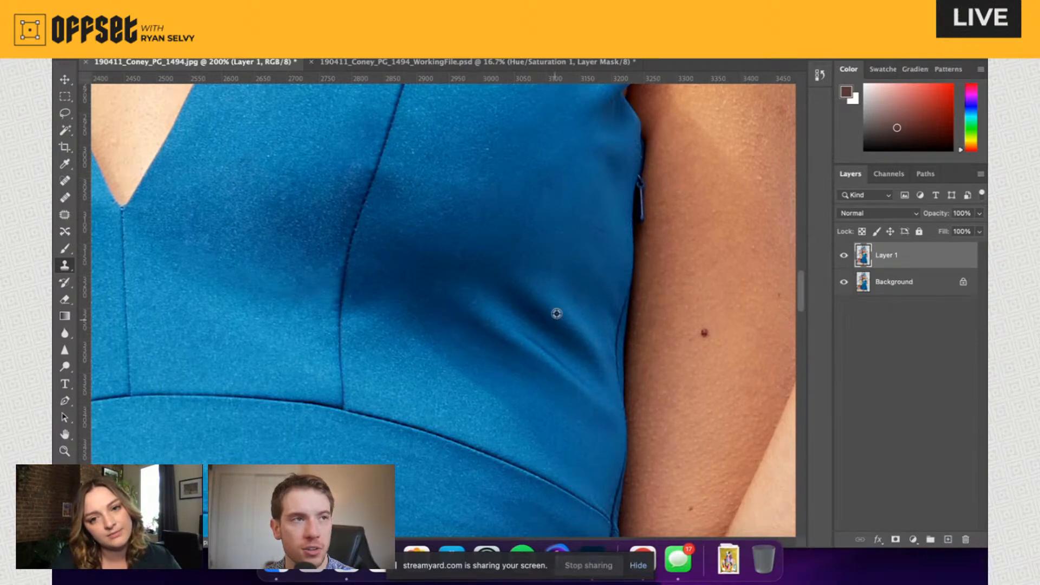
Step: Clone fabric from above over the upper diagonal fold near the zipper side, resampling the source between strokes
{"action": "left_click", "coordinate": [571, 268], "text": "alt"}
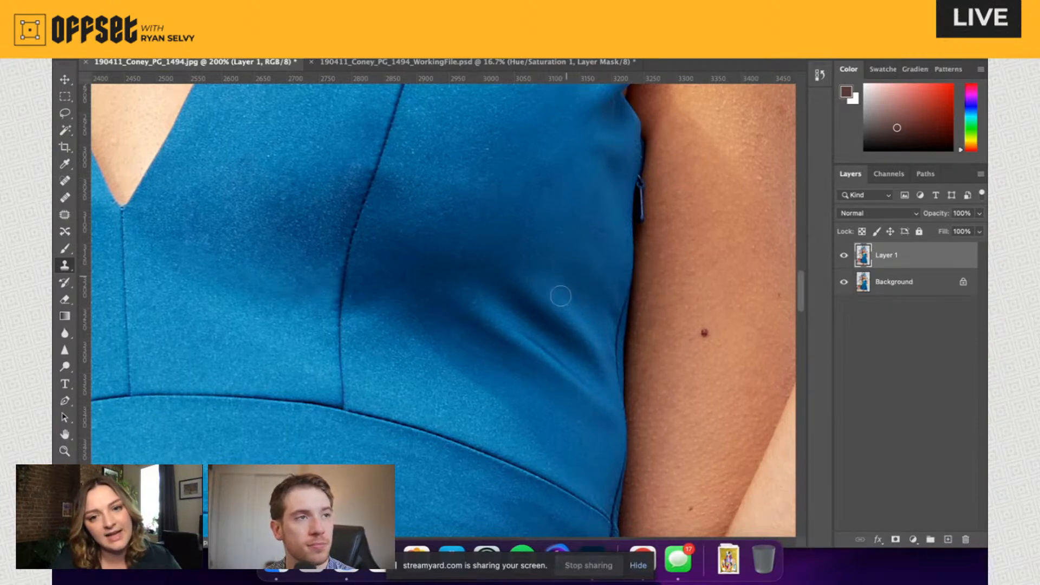
{"action": "mouse_move", "coordinate": [559, 292]}
{"action": "left_mouse_down"}
{"action": "mouse_move", "coordinate": [540, 274]}
{"action": "mouse_move", "coordinate": [584, 326]}
{"action": "left_mouse_up"}
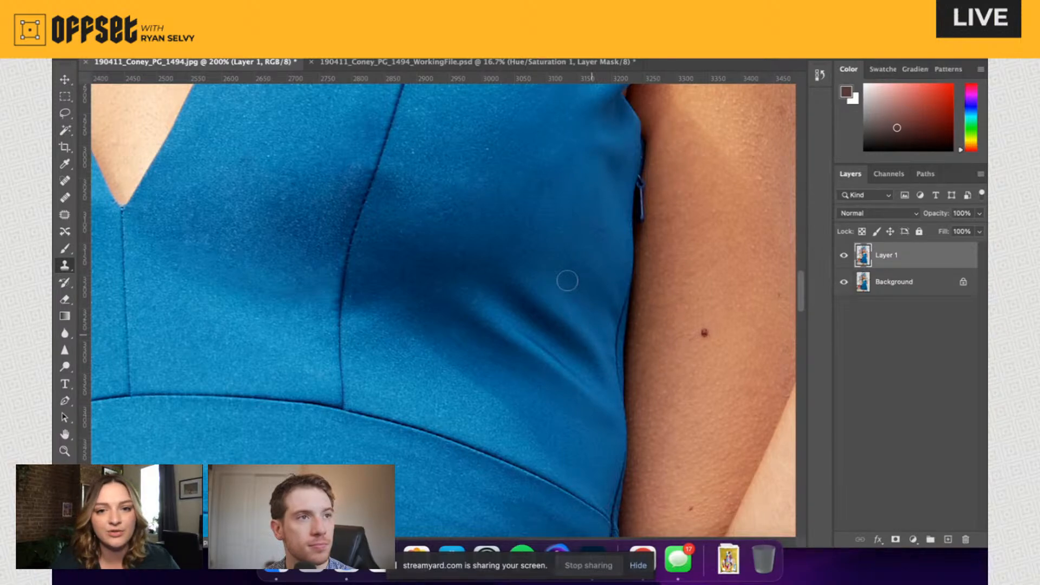
{"action": "left_click", "coordinate": [567, 277], "text": "alt"}
{"action": "left_click_drag", "start_coordinate": [552, 287], "coordinate": [547, 287]}
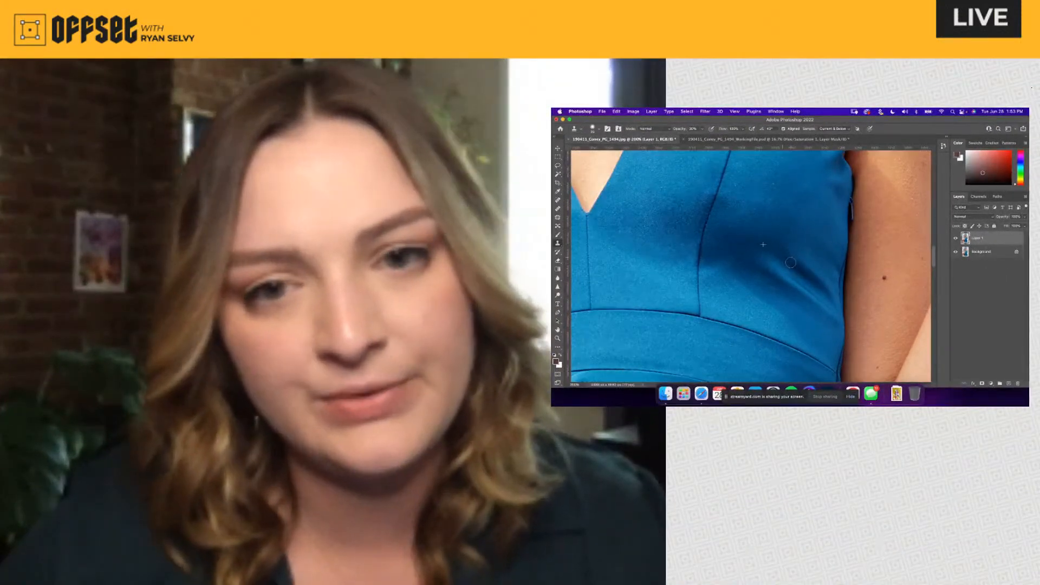
{"action": "left_click", "coordinate": [803, 239], "text": "alt"}
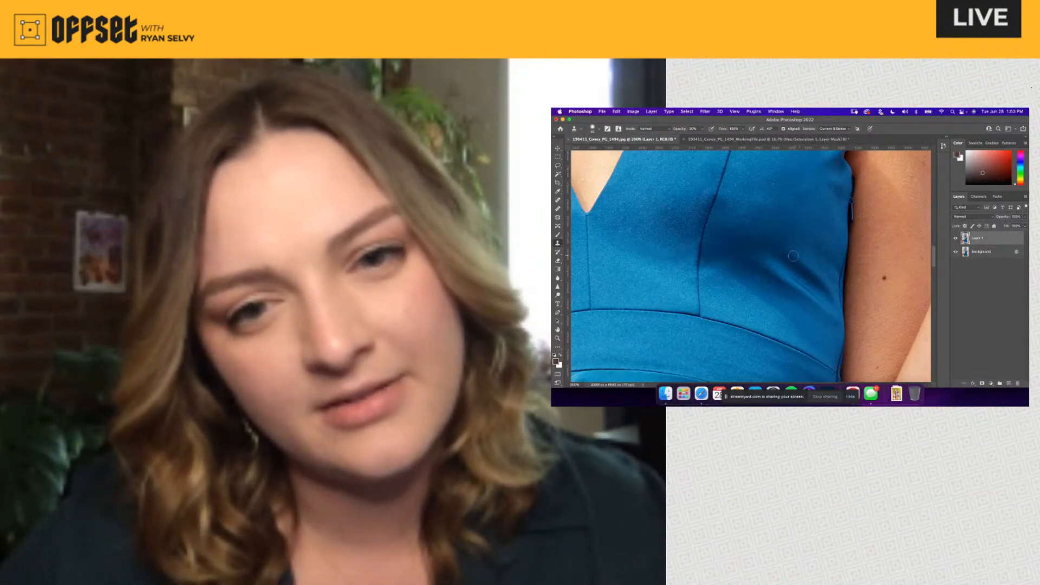
{"action": "mouse_move", "coordinate": [795, 255]}
{"action": "left_mouse_down"}
{"action": "mouse_move", "coordinate": [833, 303]}
{"action": "mouse_move", "coordinate": [796, 305]}
{"action": "mouse_move", "coordinate": [810, 301]}
{"action": "mouse_move", "coordinate": [791, 282]}
{"action": "left_mouse_up"}
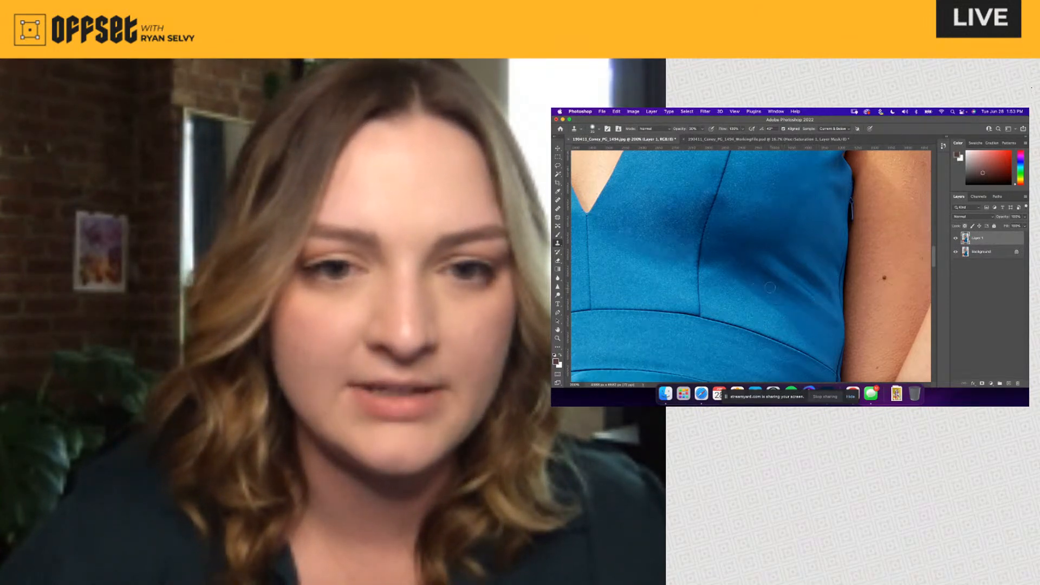
Step: Patch the inner end of the diagonal folds with smooth fabric from above using the Patch tool
{"action": "key", "text": "j"}
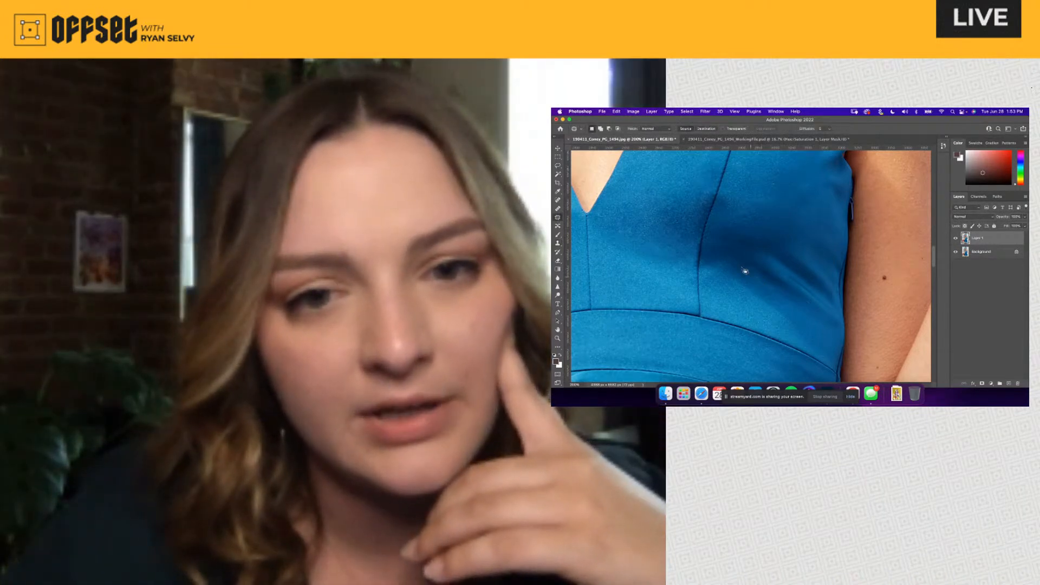
{"action": "mouse_move", "coordinate": [745, 271]}
{"action": "left_mouse_down"}
{"action": "mouse_move", "coordinate": [790, 271]}
{"action": "mouse_move", "coordinate": [770, 274]}
{"action": "left_mouse_up"}
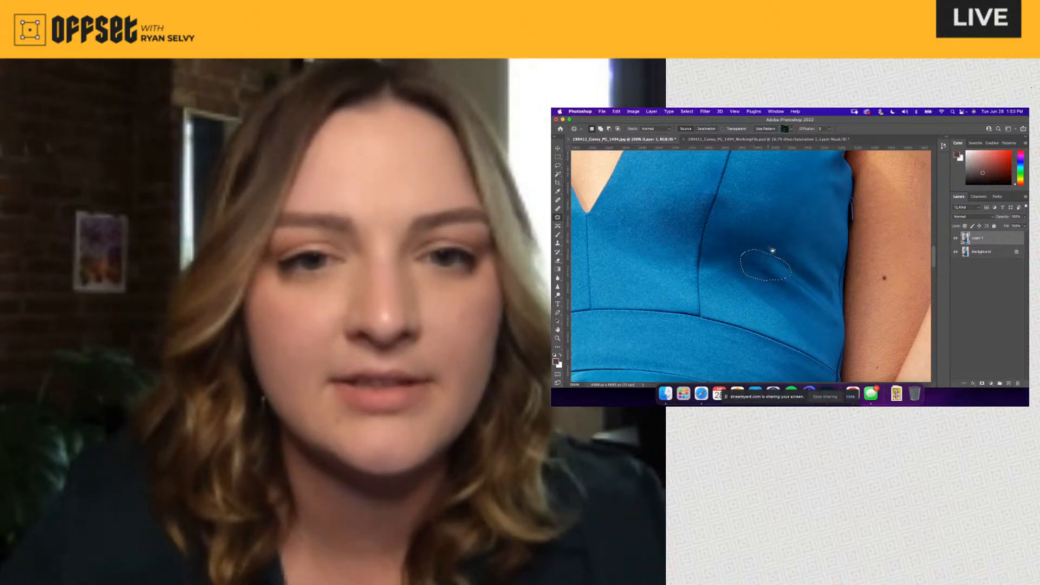
{"action": "left_click_drag", "start_coordinate": [784, 242], "coordinate": [802, 233]}
{"action": "key", "text": "super+d"}
Step: Patch the remaining diagonal fold streaks near the dress's side edge with smooth fabric from above
{"action": "mouse_move", "coordinate": [813, 286]}
{"action": "left_mouse_down"}
{"action": "mouse_move", "coordinate": [781, 292]}
{"action": "mouse_move", "coordinate": [818, 237]}
{"action": "mouse_move", "coordinate": [791, 269]}
{"action": "mouse_move", "coordinate": [762, 262]}
{"action": "mouse_move", "coordinate": [801, 233]}
{"action": "mouse_move", "coordinate": [801, 259]}
{"action": "mouse_move", "coordinate": [843, 328]}
{"action": "mouse_move", "coordinate": [809, 299]}
{"action": "mouse_move", "coordinate": [824, 236]}
{"action": "left_mouse_up"}
{"action": "key", "text": "super+d"}
{"action": "key", "text": "super+d"}
{"action": "key", "text": "super+d"}
{"action": "key", "text": "super+d"}
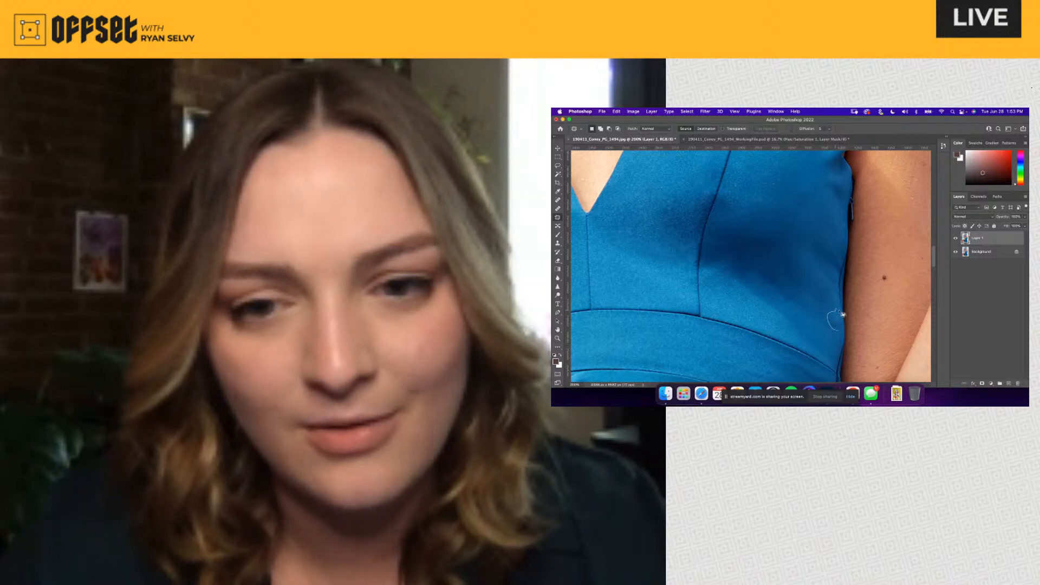
Step: Patch the uneven fabric at the lower side edge above the waist seam and along the shadow's lower boundary
{"action": "mouse_move", "coordinate": [842, 314]}
{"action": "left_mouse_down"}
{"action": "mouse_move", "coordinate": [826, 336]}
{"action": "mouse_move", "coordinate": [791, 305]}
{"action": "mouse_move", "coordinate": [831, 335]}
{"action": "left_mouse_up"}
{"action": "key", "text": "super+d"}
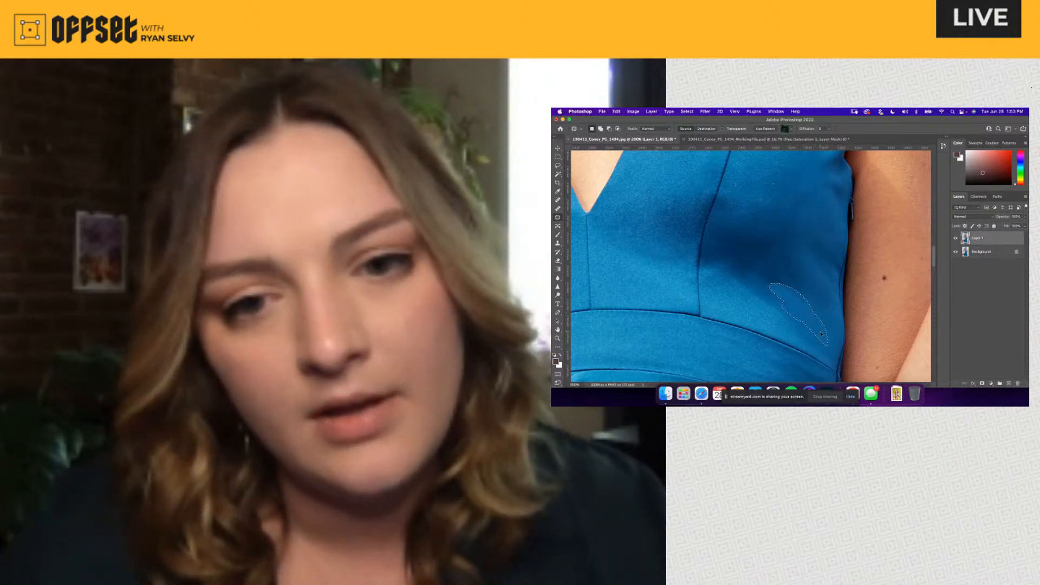
{"action": "key", "text": "super+d"}
{"action": "left_click_drag", "start_coordinate": [757, 272], "coordinate": [794, 313]}
{"action": "key", "text": "super+d"}
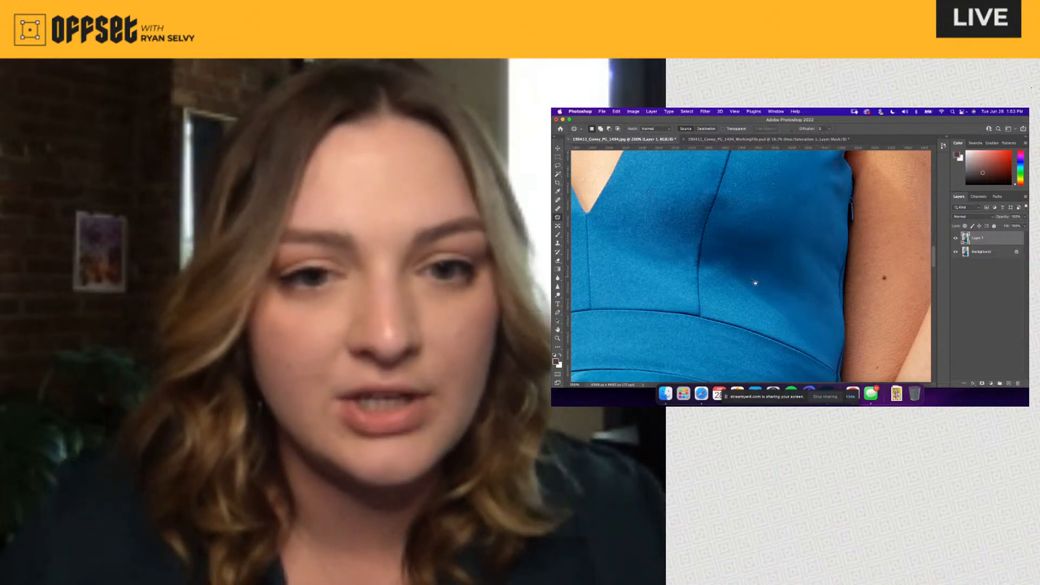
Step: Patch the uneven spot inside the dark shadow beside the bust seam with nearby fabric
{"action": "mouse_move", "coordinate": [750, 279]}
{"action": "left_mouse_down"}
{"action": "mouse_move", "coordinate": [771, 257]}
{"action": "mouse_move", "coordinate": [742, 257]}
{"action": "mouse_move", "coordinate": [774, 275]}
{"action": "left_mouse_up"}
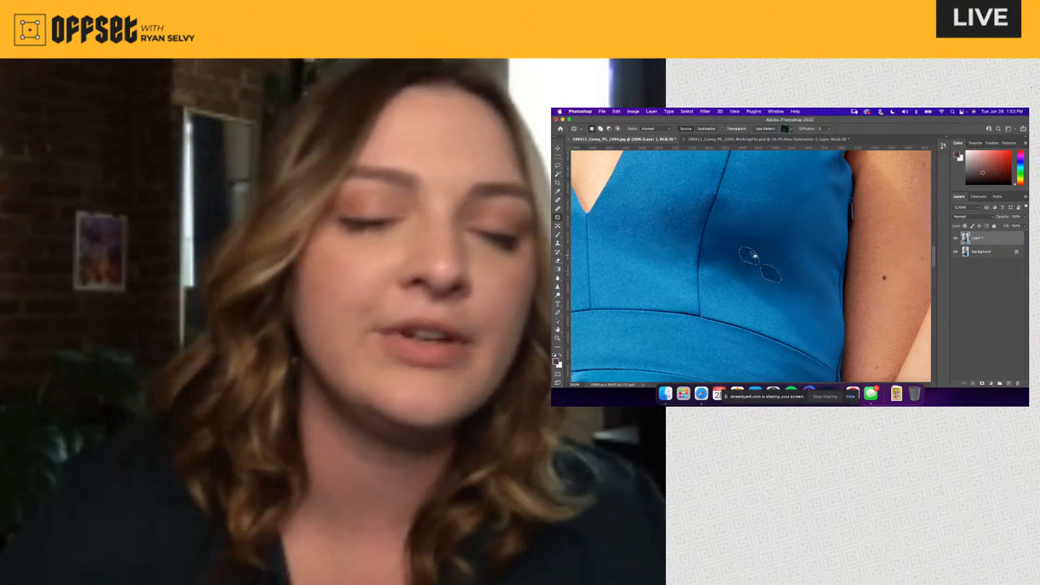
{"action": "key", "text": "super+d"}
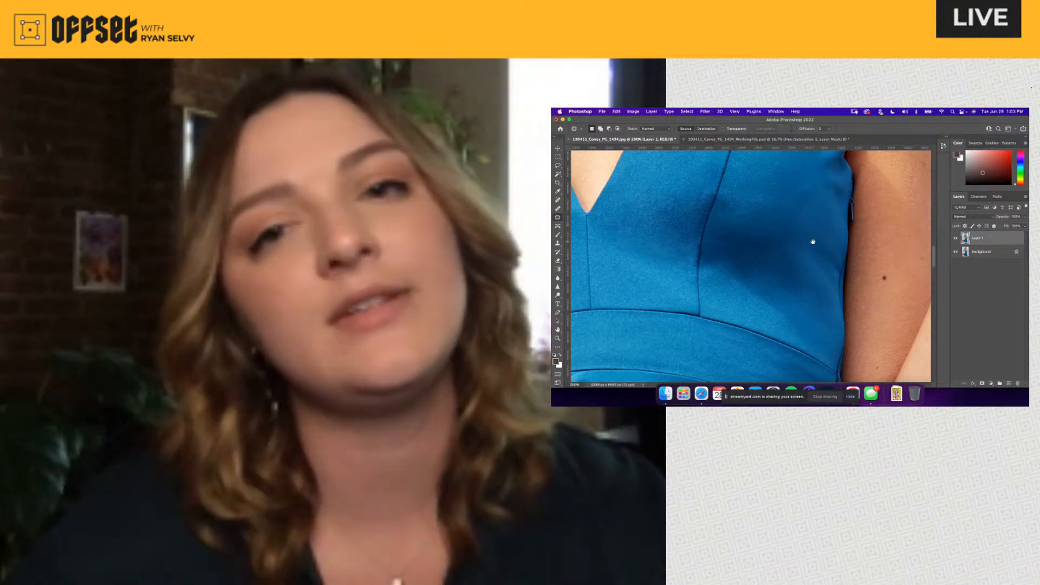
Step: Patch the gathered creases below the strap joint on the side cup with smooth fabric from the same cup
{"action": "left_click_drag", "start_coordinate": [811, 241], "coordinate": [808, 283]}
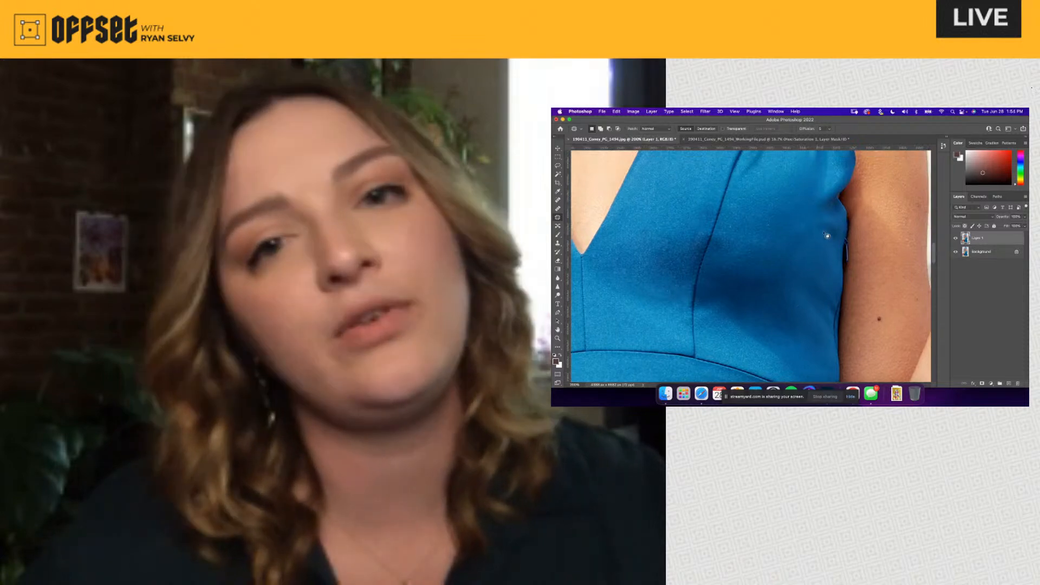
{"action": "left_click_drag", "start_coordinate": [832, 190], "coordinate": [814, 273]}
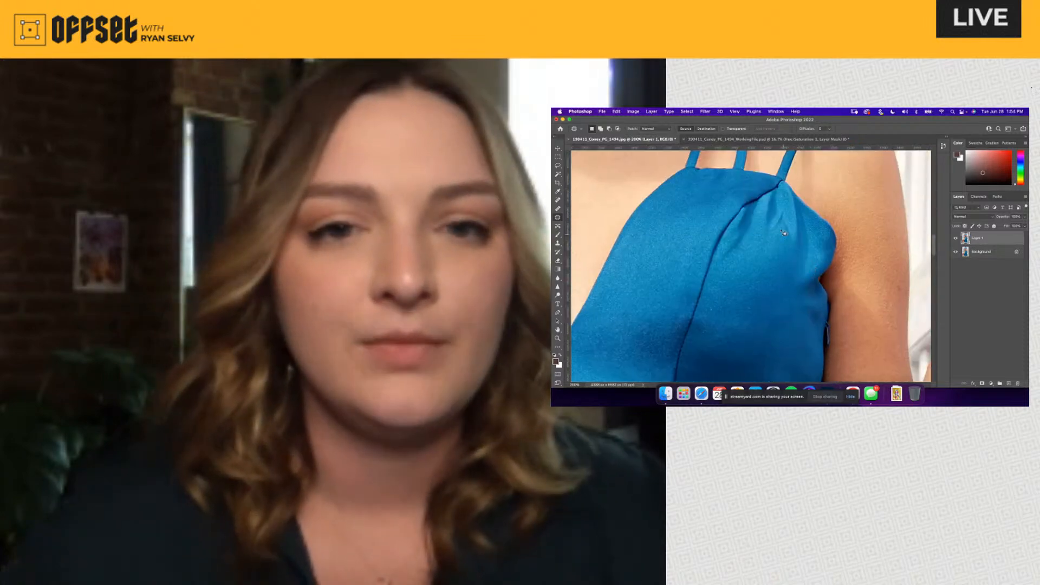
{"action": "mouse_move", "coordinate": [774, 233]}
{"action": "left_mouse_down"}
{"action": "mouse_move", "coordinate": [780, 195]}
{"action": "mouse_move", "coordinate": [772, 265]}
{"action": "mouse_move", "coordinate": [763, 255]}
{"action": "left_mouse_up"}
{"action": "key", "text": "super+d"}
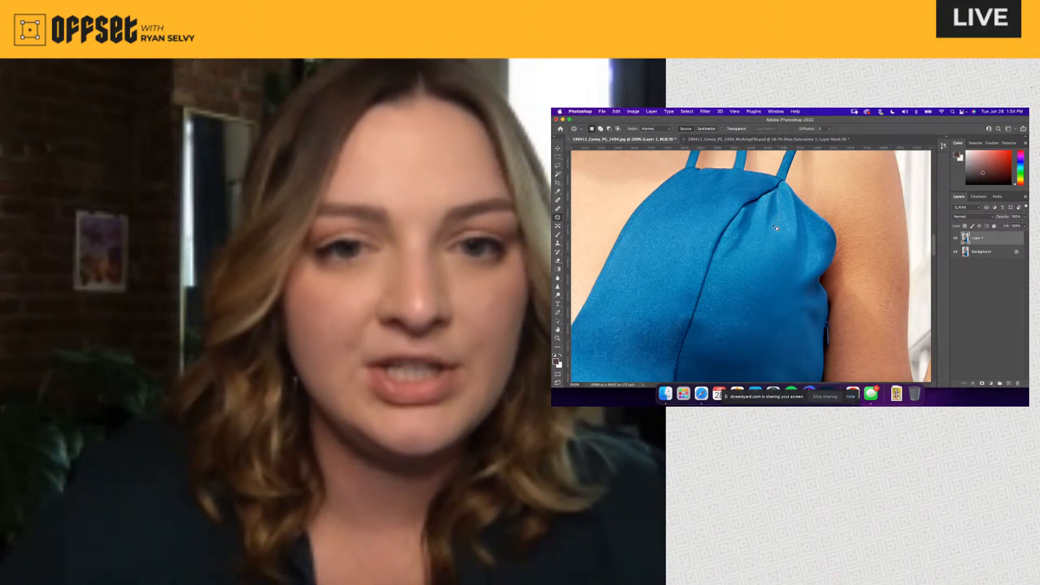
{"action": "mouse_move", "coordinate": [771, 215]}
{"action": "left_mouse_down"}
{"action": "mouse_move", "coordinate": [773, 258]}
{"action": "mouse_move", "coordinate": [756, 254]}
{"action": "left_mouse_up"}
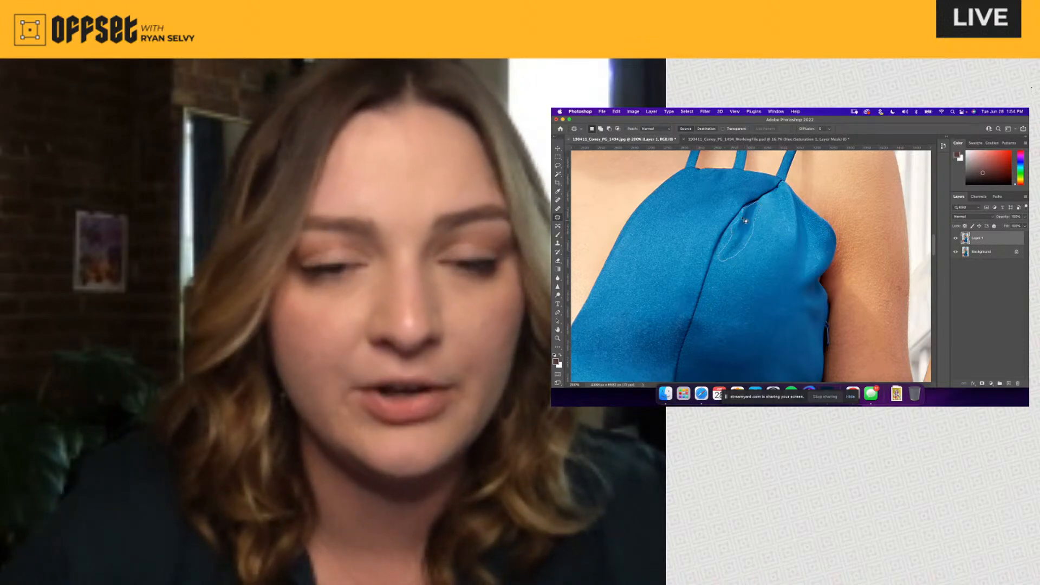
{"action": "mouse_move", "coordinate": [745, 221]}
{"action": "left_mouse_down"}
{"action": "mouse_move", "coordinate": [774, 239]}
{"action": "mouse_move", "coordinate": [804, 213]}
{"action": "mouse_move", "coordinate": [812, 256]}
{"action": "mouse_move", "coordinate": [777, 266]}
{"action": "mouse_move", "coordinate": [802, 204]}
{"action": "mouse_move", "coordinate": [807, 228]}
{"action": "mouse_move", "coordinate": [773, 231]}
{"action": "left_mouse_up"}
{"action": "key", "text": "super+d"}
{"action": "key", "text": "super+d"}
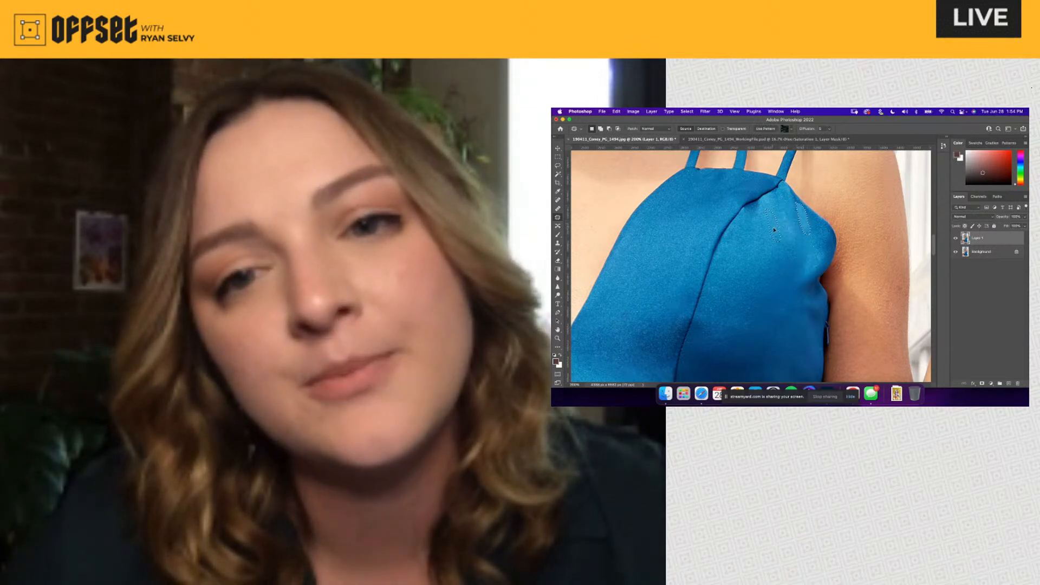
{"action": "key", "text": "super+d"}
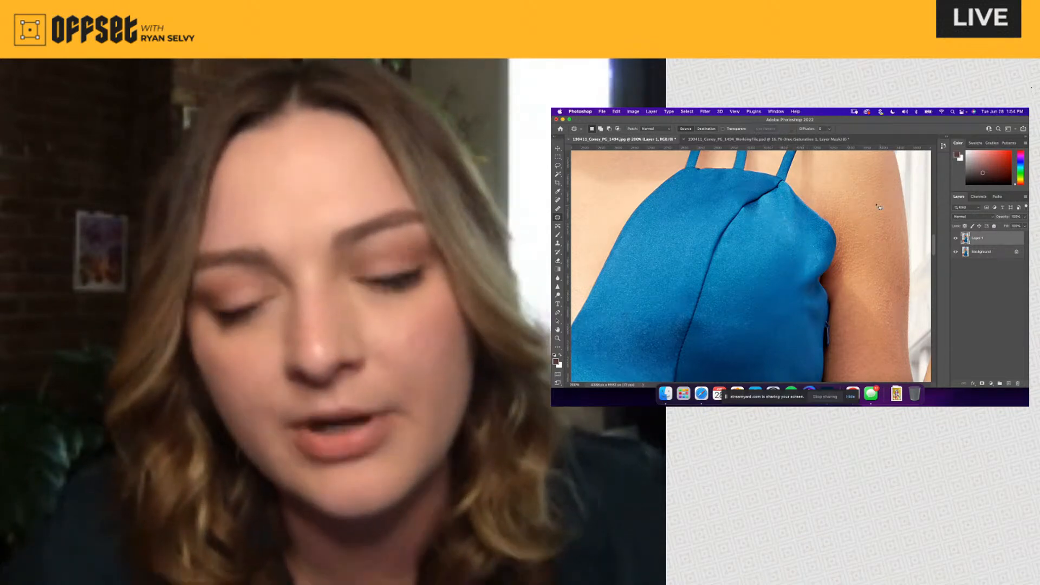
Step: Clone smooth fabric over the uneven shading on the upper inner cup near the strap joint using the Clone Stamp tool
{"action": "key", "text": "super+plus"}
{"action": "key", "text": "super+plus"}
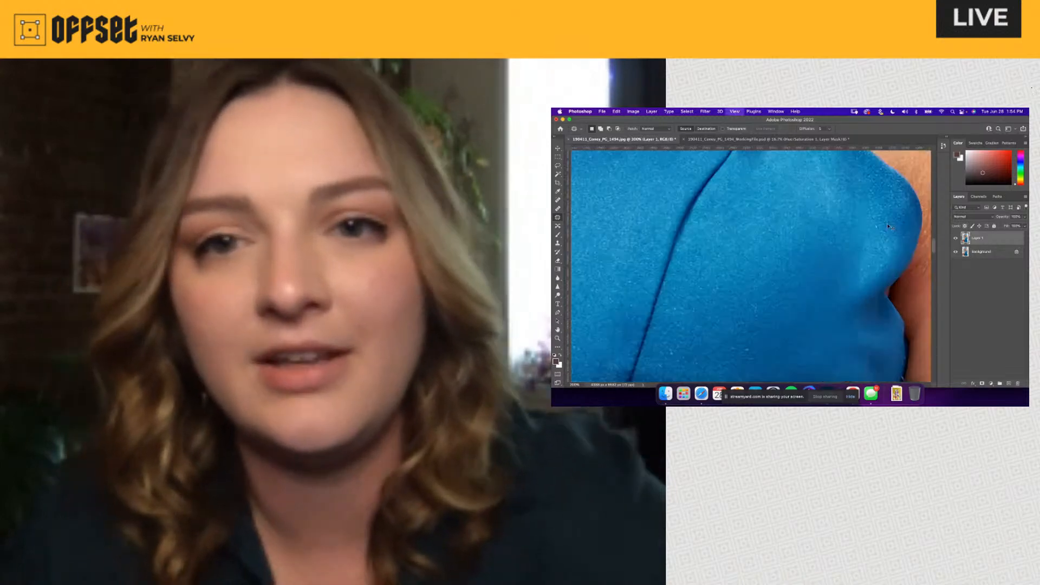
{"action": "left_click_drag", "start_coordinate": [849, 246], "coordinate": [692, 331]}
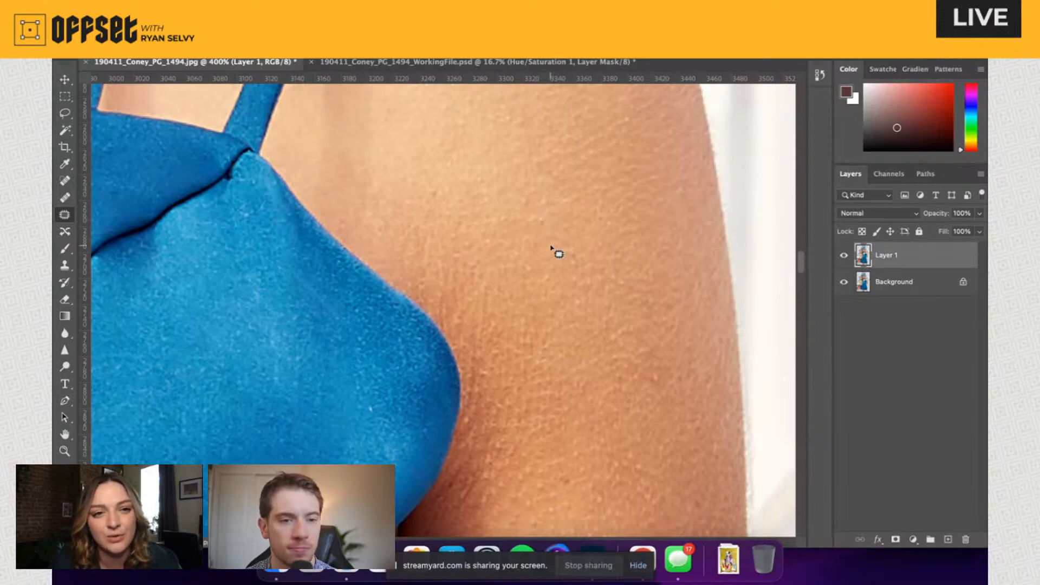
{"action": "left_click_drag", "start_coordinate": [487, 347], "coordinate": [587, 270]}
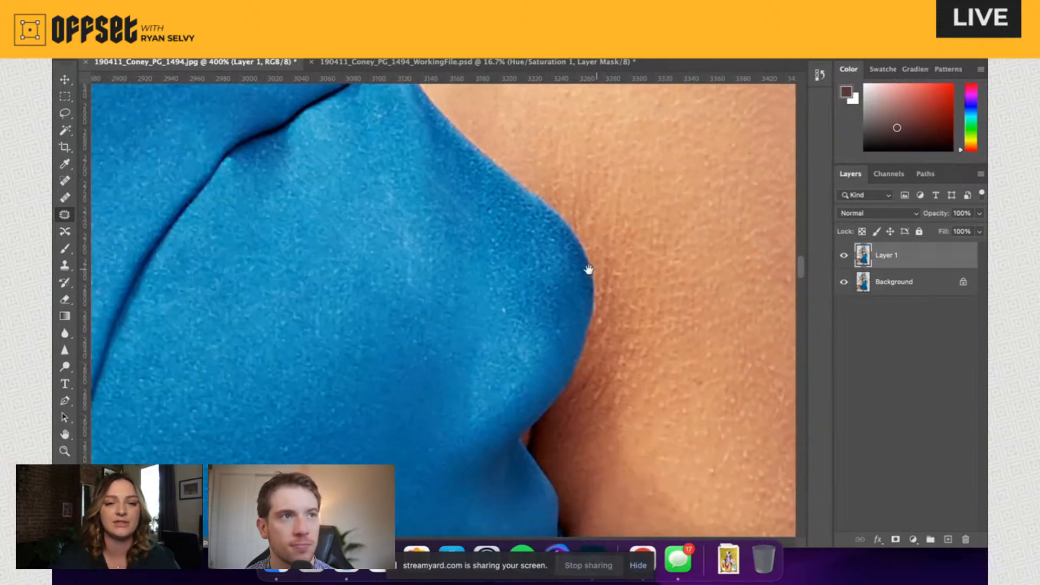
{"action": "left_click_drag", "start_coordinate": [366, 309], "coordinate": [398, 335]}
{"action": "key", "text": "super+minus"}
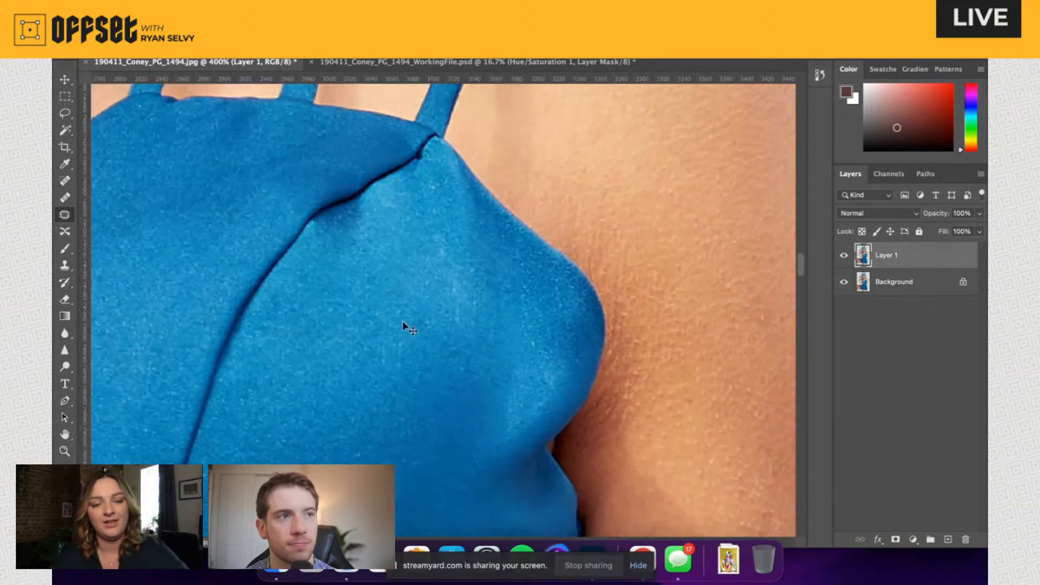
{"action": "key", "text": "s"}
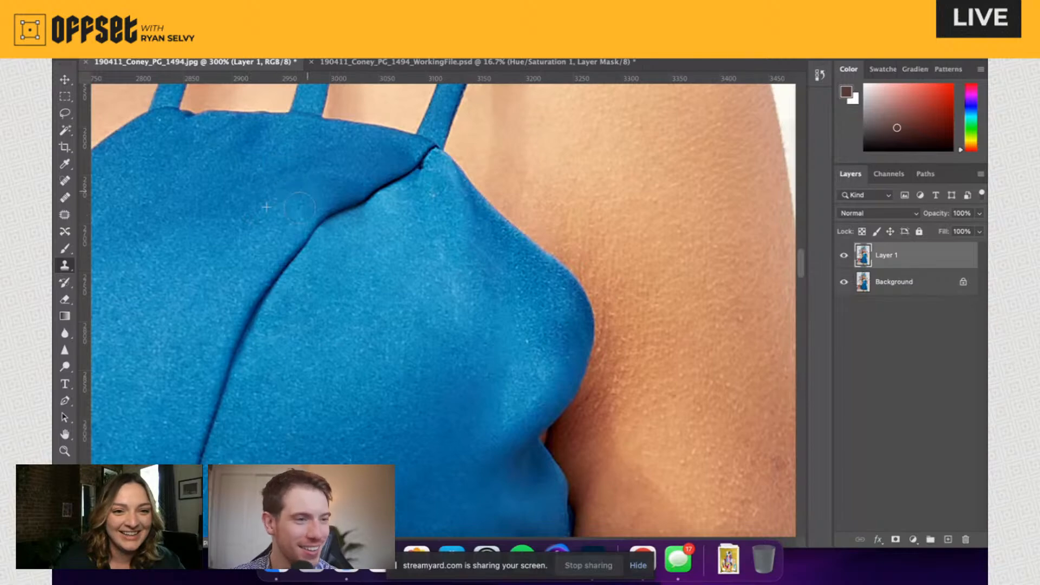
{"action": "scroll", "coordinate": [279, 205], "scroll_direction": "left", "scroll_amount": 2}
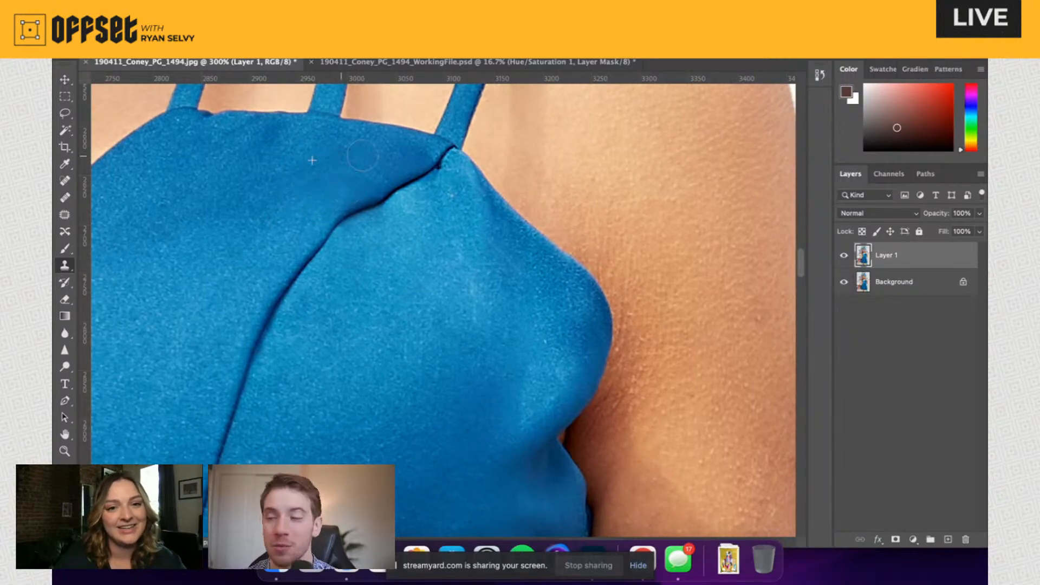
{"action": "left_click_drag", "start_coordinate": [389, 161], "coordinate": [413, 154]}
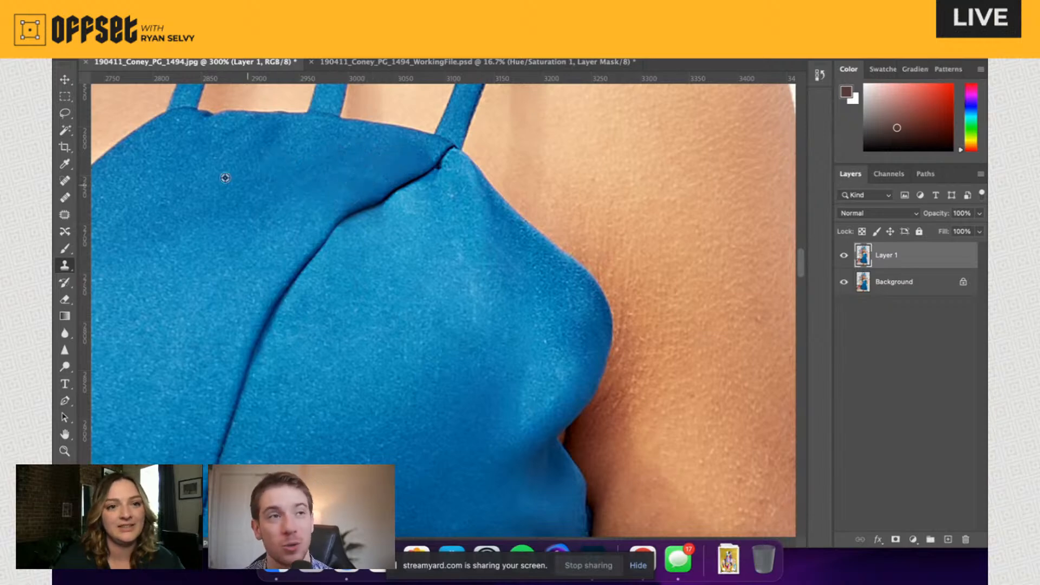
{"action": "left_click_drag", "start_coordinate": [262, 156], "coordinate": [274, 133]}
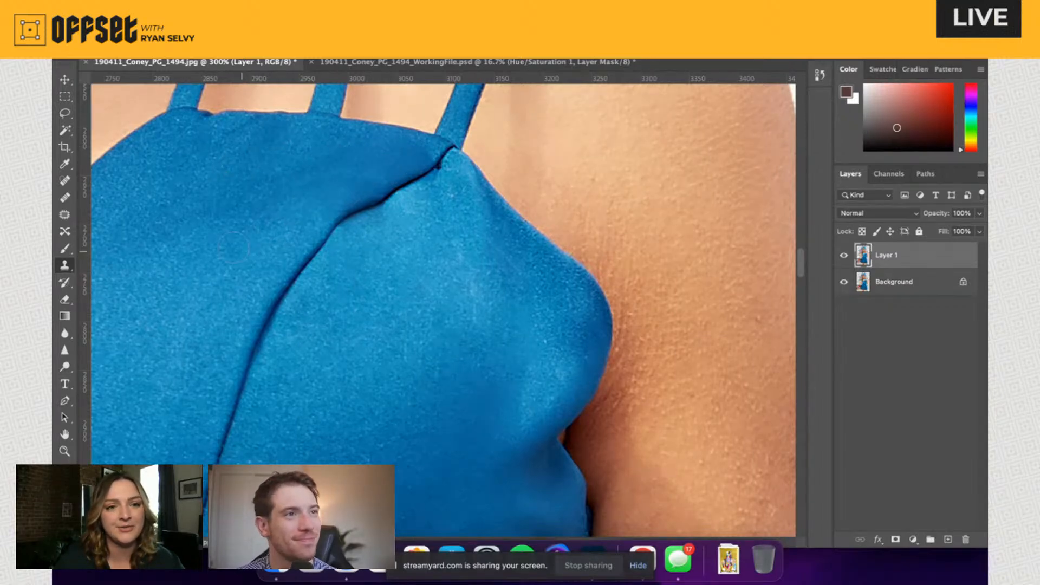
Step: Clone fabric over the mottled shading on both sides of the bust seam at the shadow, resampling the source between strokes
{"action": "scroll", "coordinate": [349, 228], "scroll_direction": "down", "scroll_amount": 5}
{"action": "scroll", "coordinate": [349, 228], "scroll_direction": "left", "scroll_amount": 3}
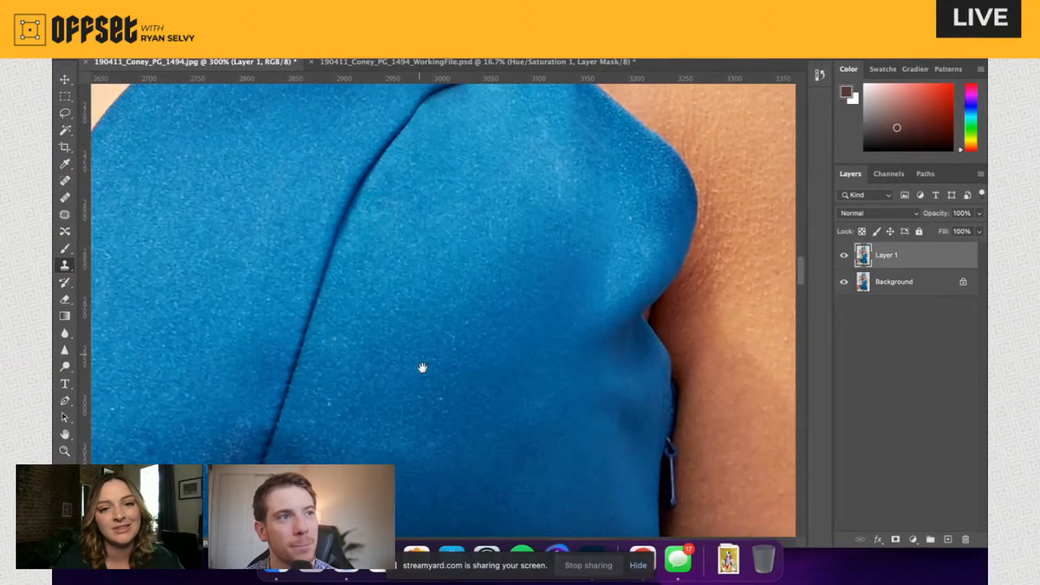
{"action": "scroll", "coordinate": [461, 295], "scroll_direction": "down", "scroll_amount": 7}
{"action": "scroll", "coordinate": [461, 295], "scroll_direction": "left", "scroll_amount": 3}
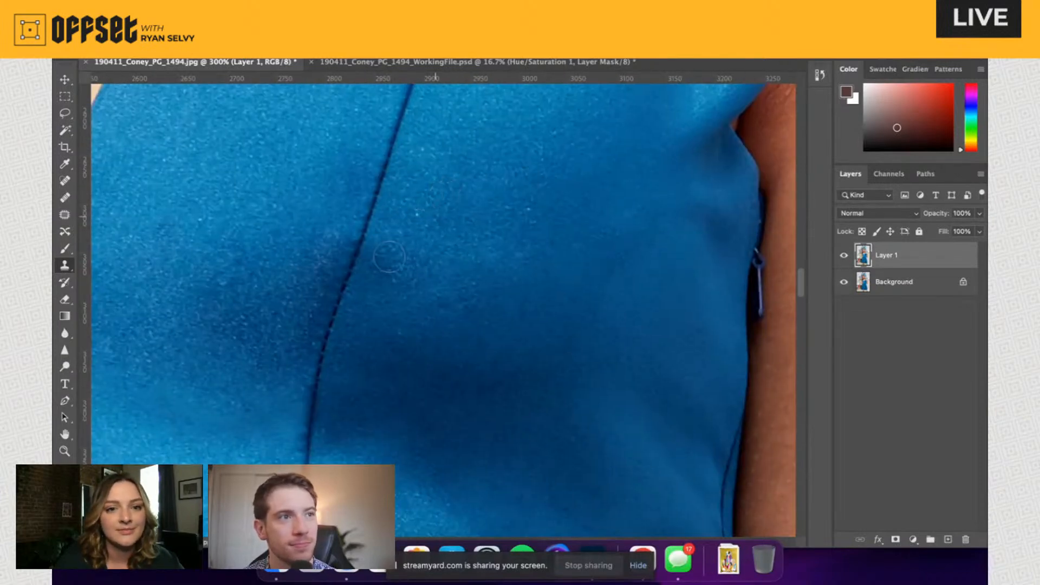
{"action": "mouse_move", "coordinate": [376, 250]}
{"action": "left_mouse_down"}
{"action": "mouse_move", "coordinate": [366, 271]}
{"action": "mouse_move", "coordinate": [388, 269]}
{"action": "left_mouse_up"}
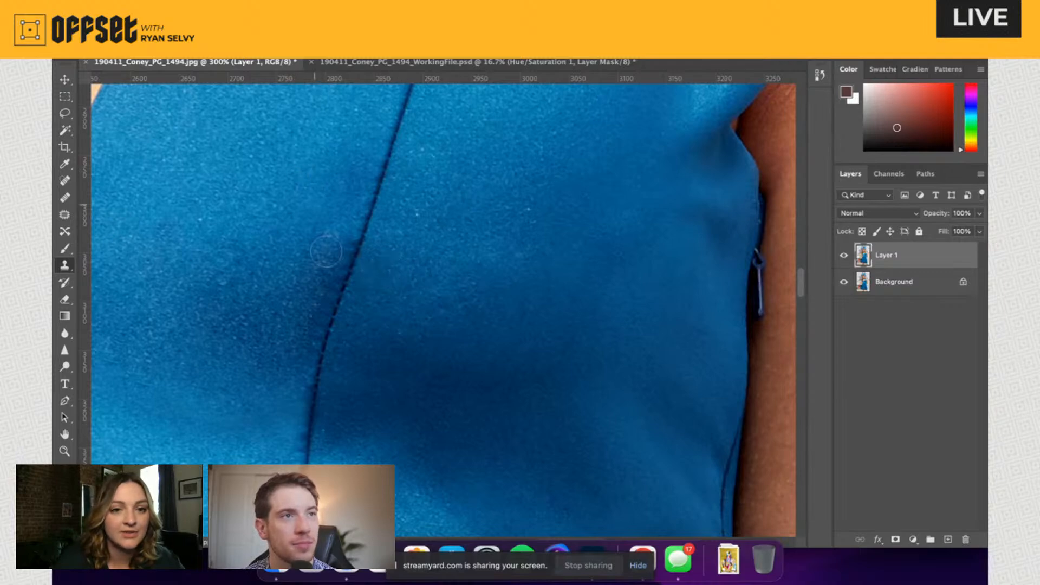
{"action": "mouse_move", "coordinate": [327, 250]}
{"action": "left_mouse_down"}
{"action": "mouse_move", "coordinate": [325, 281]}
{"action": "mouse_move", "coordinate": [315, 306]}
{"action": "mouse_move", "coordinate": [292, 294]}
{"action": "mouse_move", "coordinate": [254, 306]}
{"action": "mouse_move", "coordinate": [208, 301]}
{"action": "mouse_move", "coordinate": [268, 338]}
{"action": "mouse_move", "coordinate": [310, 339]}
{"action": "left_mouse_up"}
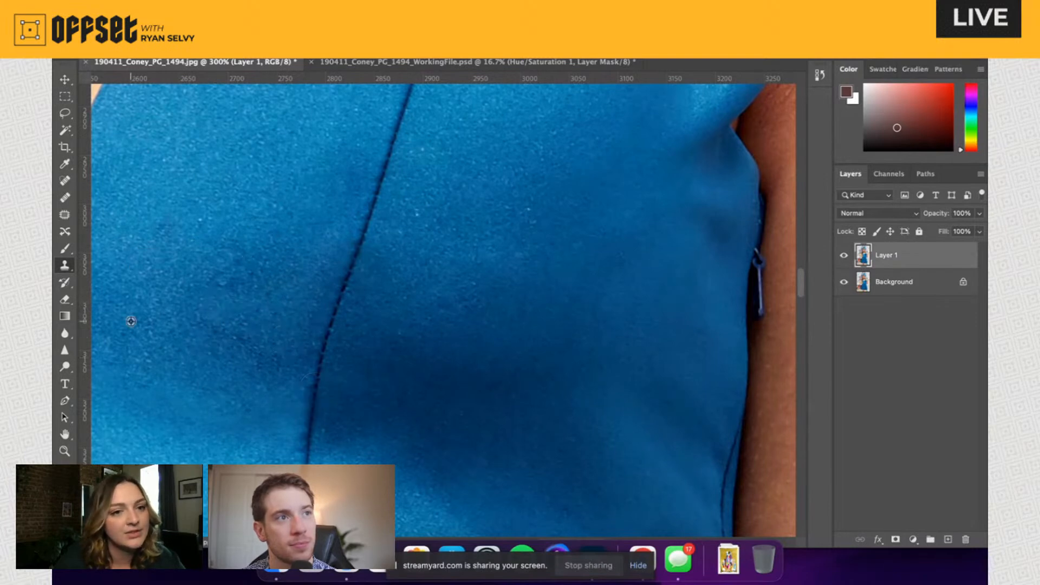
{"action": "mouse_move", "coordinate": [214, 332]}
{"action": "left_mouse_down"}
{"action": "mouse_move", "coordinate": [265, 368]}
{"action": "mouse_move", "coordinate": [294, 368]}
{"action": "left_mouse_up"}
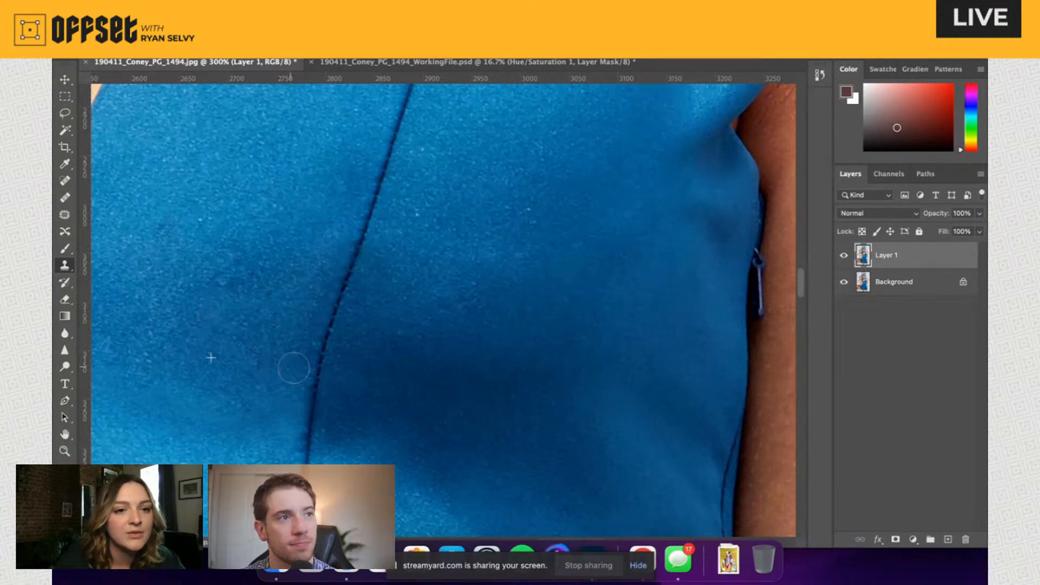
{"action": "left_click", "coordinate": [202, 290], "text": "alt"}
{"action": "left_click_drag", "start_coordinate": [235, 279], "coordinate": [263, 254]}
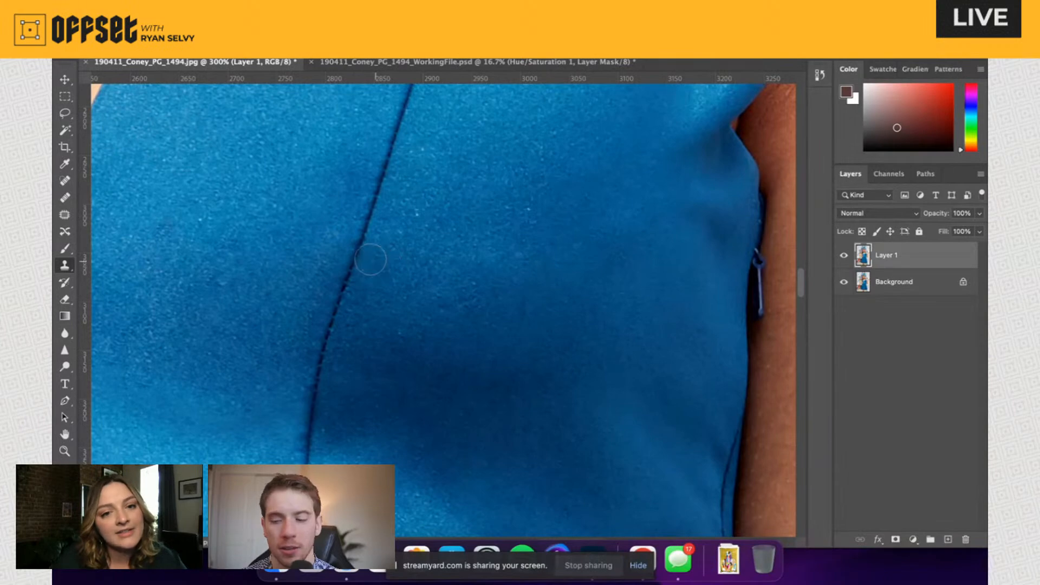
Step: Patch the uneven shading on the center panel beneath the bust, beside the curved seam, using the Patch tool
{"action": "left_click_drag", "start_coordinate": [509, 242], "coordinate": [427, 231]}
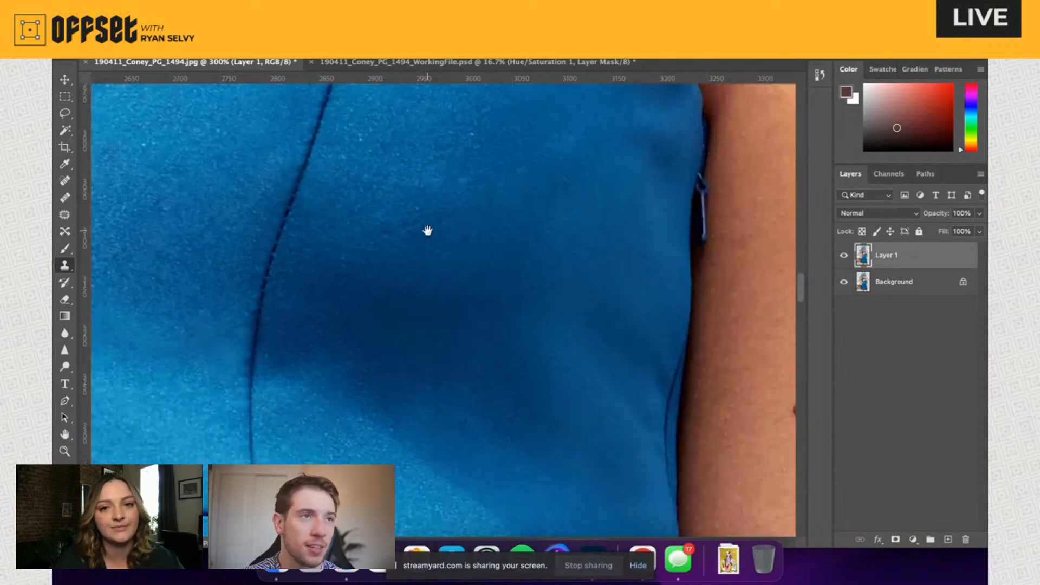
{"action": "key", "text": "super+1"}
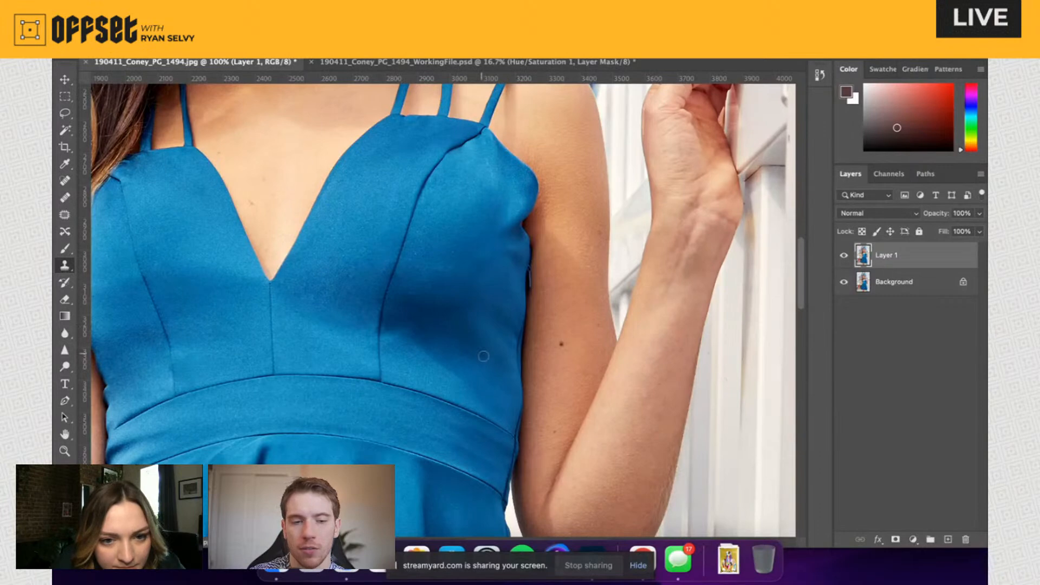
{"action": "left_click", "coordinate": [65, 217]}
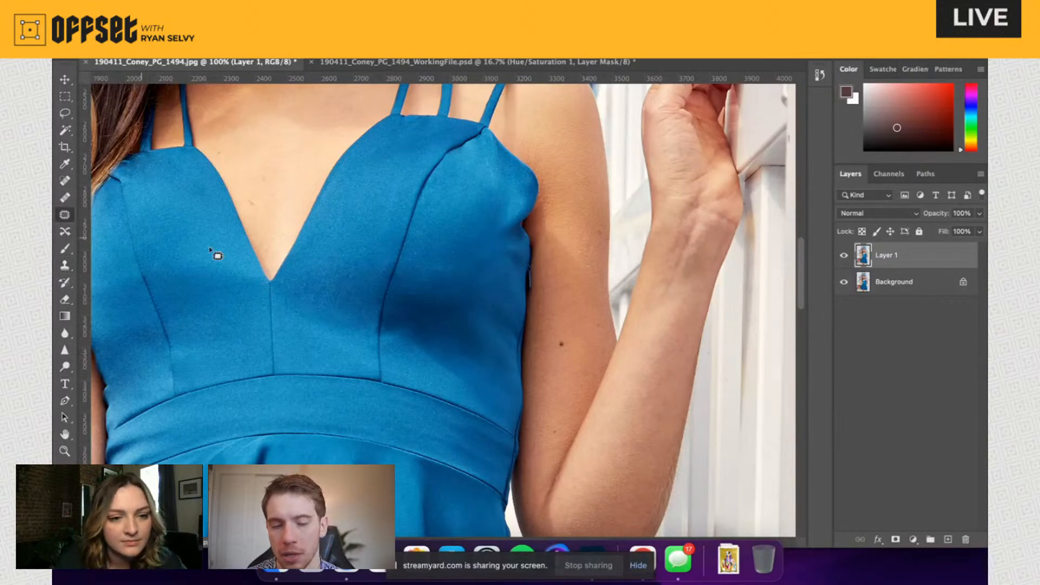
{"action": "left_click_drag", "start_coordinate": [338, 324], "coordinate": [366, 322]}
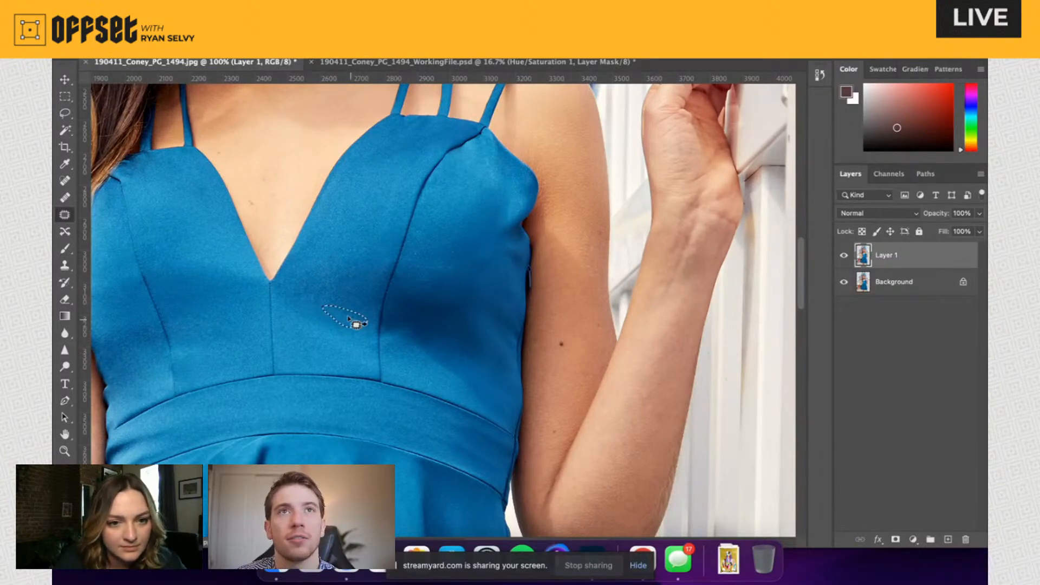
{"action": "left_click", "coordinate": [362, 299]}
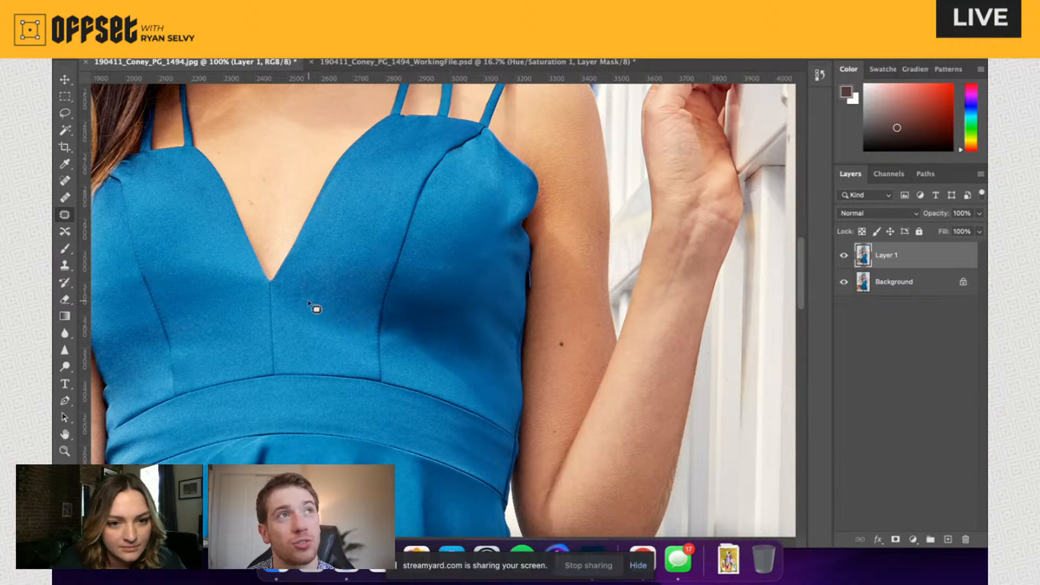
{"action": "left_click_drag", "start_coordinate": [316, 308], "coordinate": [322, 314]}
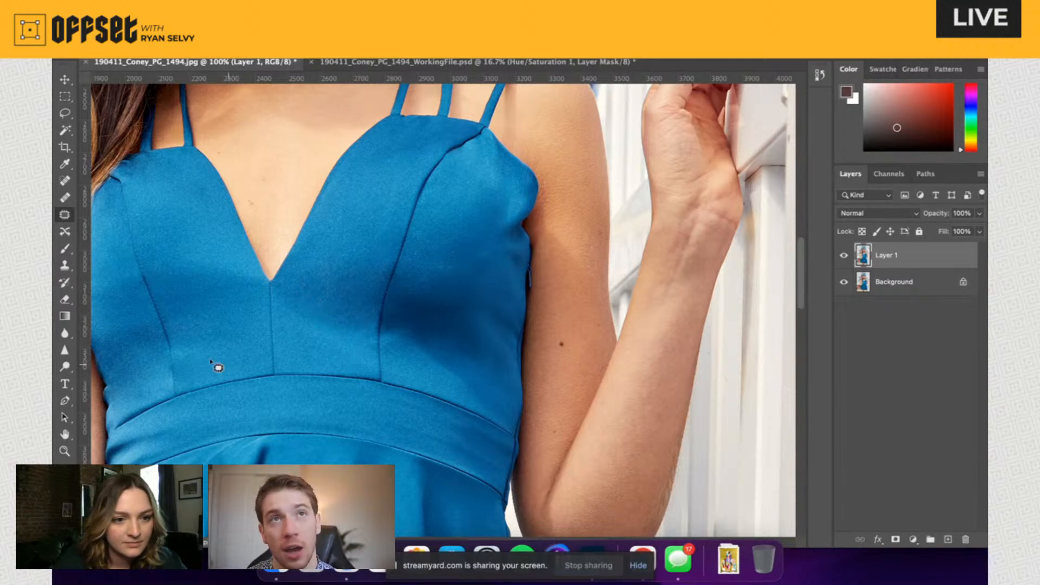
Step: Patch the uneven fabric on both sides of the opposite bust seam just above the waistband
{"action": "mouse_move", "coordinate": [174, 356]}
{"action": "left_mouse_down"}
{"action": "mouse_move", "coordinate": [186, 343]}
{"action": "mouse_move", "coordinate": [188, 365]}
{"action": "left_mouse_up"}
{"action": "left_click_drag", "start_coordinate": [187, 357], "coordinate": [219, 358]}
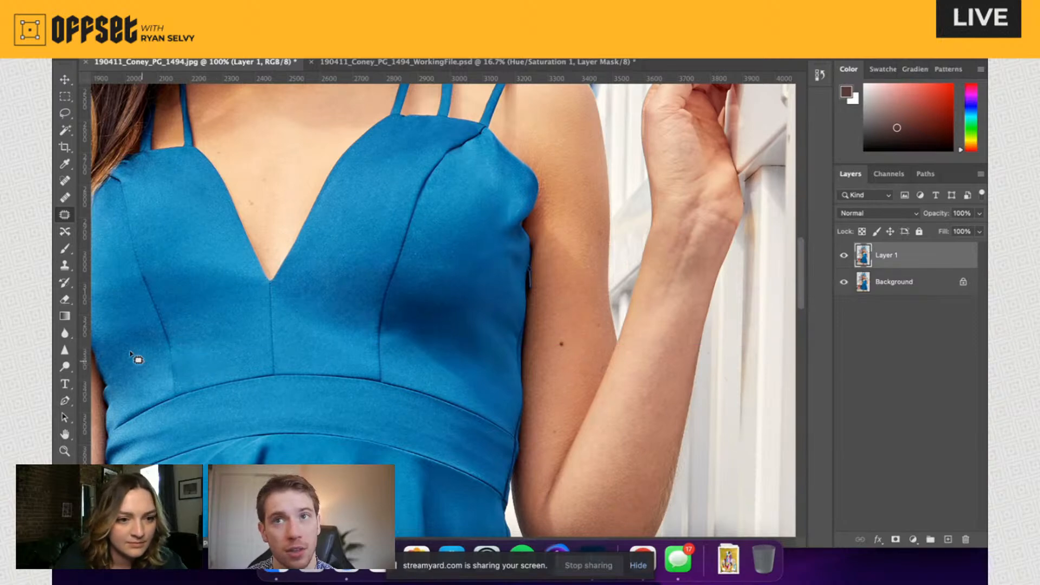
{"action": "mouse_move", "coordinate": [130, 353]}
{"action": "left_mouse_down"}
{"action": "mouse_move", "coordinate": [155, 360]}
{"action": "mouse_move", "coordinate": [142, 362]}
{"action": "left_mouse_up"}
{"action": "left_click_drag", "start_coordinate": [149, 361], "coordinate": [120, 361]}
{"action": "left_click", "coordinate": [144, 373]}
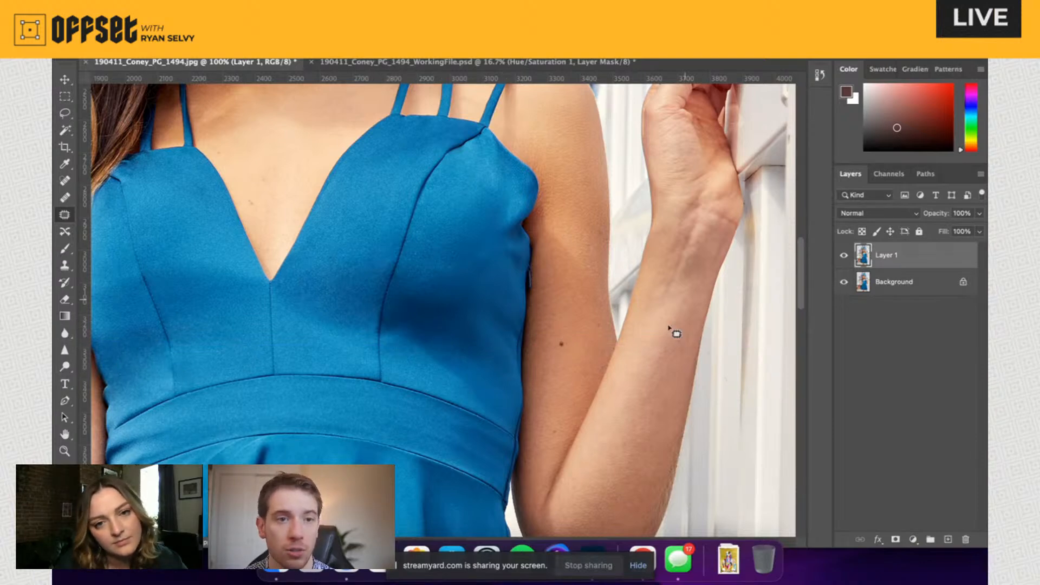
Step: Patch the remaining light and dark spots on the side panel beside and below the zipper pull
{"action": "mouse_move", "coordinate": [516, 266]}
{"action": "left_mouse_down"}
{"action": "mouse_move", "coordinate": [501, 259]}
{"action": "mouse_move", "coordinate": [511, 240]}
{"action": "mouse_move", "coordinate": [531, 281]}
{"action": "mouse_move", "coordinate": [531, 290]}
{"action": "mouse_move", "coordinate": [504, 271]}
{"action": "mouse_move", "coordinate": [517, 298]}
{"action": "mouse_move", "coordinate": [493, 251]}
{"action": "mouse_move", "coordinate": [488, 264]}
{"action": "mouse_move", "coordinate": [511, 271]}
{"action": "mouse_move", "coordinate": [524, 297]}
{"action": "mouse_move", "coordinate": [504, 287]}
{"action": "mouse_move", "coordinate": [520, 318]}
{"action": "mouse_move", "coordinate": [495, 302]}
{"action": "left_mouse_up"}
{"action": "left_click", "coordinate": [523, 310]}
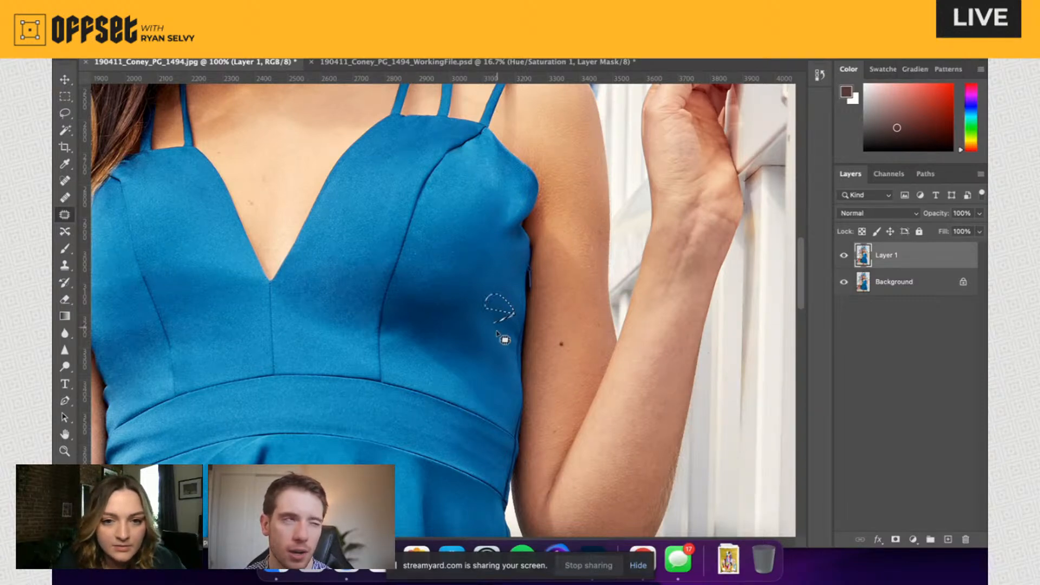
{"action": "mouse_move", "coordinate": [497, 342]}
{"action": "left_mouse_down"}
{"action": "mouse_move", "coordinate": [487, 321]}
{"action": "mouse_move", "coordinate": [499, 302]}
{"action": "mouse_move", "coordinate": [514, 351]}
{"action": "mouse_move", "coordinate": [515, 279]}
{"action": "left_mouse_up"}
{"action": "key", "text": "ctrl+d"}
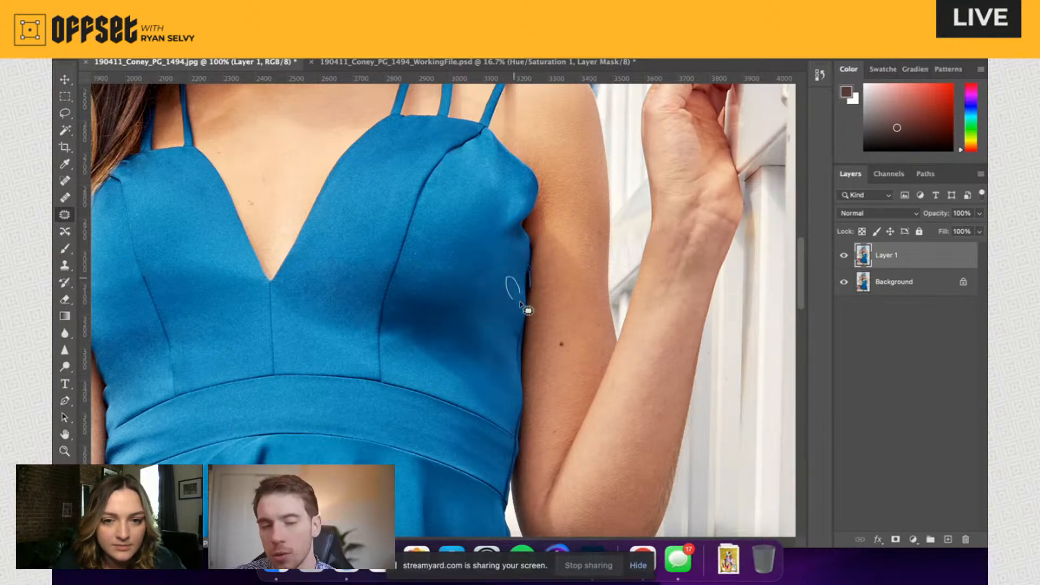
{"action": "left_click_drag", "start_coordinate": [511, 342], "coordinate": [514, 323]}
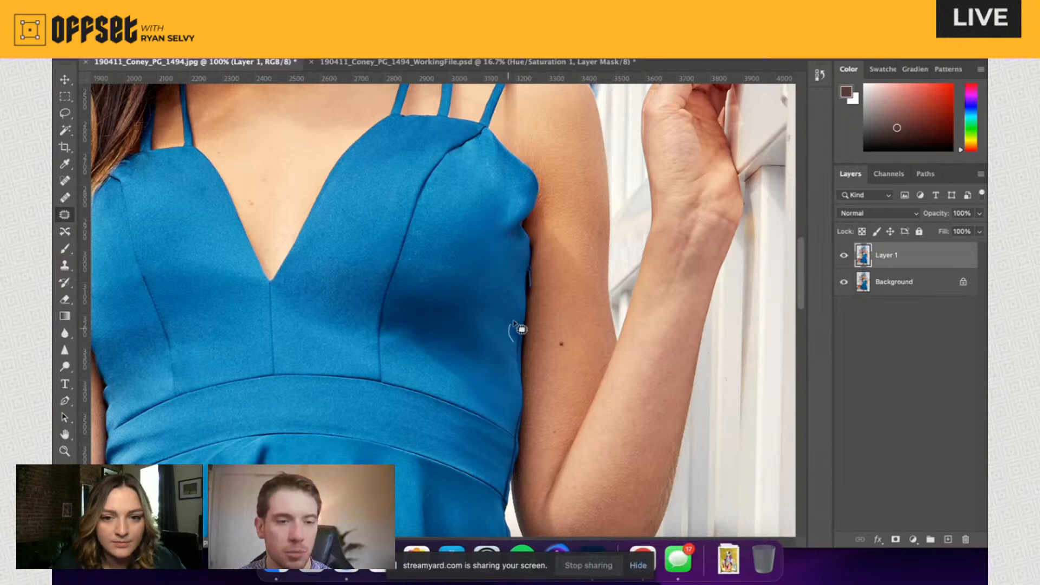
{"action": "key", "text": "ctrl+d"}
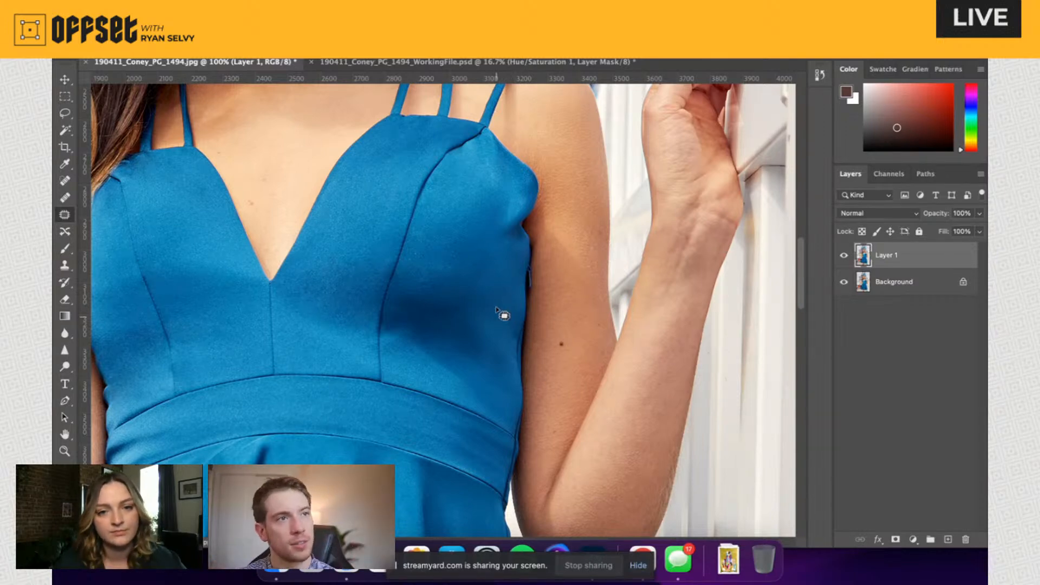
{"action": "left_click_drag", "start_coordinate": [486, 281], "coordinate": [481, 288]}
{"action": "key", "text": "ctrl+d"}
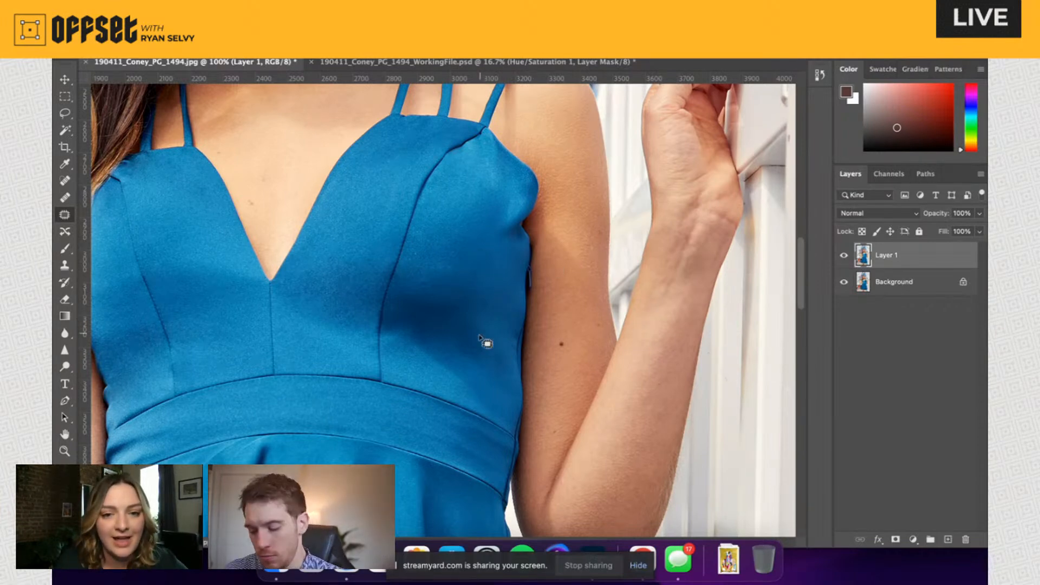
Step: Patch the uneven shading on the side panel beneath the bust, between the curved seam and the arm
{"action": "mouse_move", "coordinate": [481, 337]}
{"action": "left_mouse_down"}
{"action": "mouse_move", "coordinate": [474, 307]}
{"action": "mouse_move", "coordinate": [487, 351]}
{"action": "mouse_move", "coordinate": [472, 339]}
{"action": "mouse_move", "coordinate": [501, 340]}
{"action": "mouse_move", "coordinate": [495, 325]}
{"action": "mouse_move", "coordinate": [498, 364]}
{"action": "mouse_move", "coordinate": [509, 341]}
{"action": "mouse_move", "coordinate": [497, 343]}
{"action": "mouse_move", "coordinate": [493, 308]}
{"action": "mouse_move", "coordinate": [519, 362]}
{"action": "mouse_move", "coordinate": [504, 303]}
{"action": "left_mouse_up"}
{"action": "key", "text": "ctrl+d"}
{"action": "key", "text": "ctrl+d"}
{"action": "key", "text": "ctrl+d"}
{"action": "key", "text": "ctrl+d"}
{"action": "key", "text": "ctrl+d"}
{"action": "mouse_move", "coordinate": [493, 372]}
{"action": "left_mouse_down"}
{"action": "mouse_move", "coordinate": [464, 349]}
{"action": "mouse_move", "coordinate": [506, 400]}
{"action": "mouse_move", "coordinate": [492, 395]}
{"action": "mouse_move", "coordinate": [481, 362]}
{"action": "mouse_move", "coordinate": [456, 353]}
{"action": "mouse_move", "coordinate": [491, 307]}
{"action": "left_mouse_up"}
{"action": "key", "text": "super+d"}
{"action": "key", "text": "super+d"}
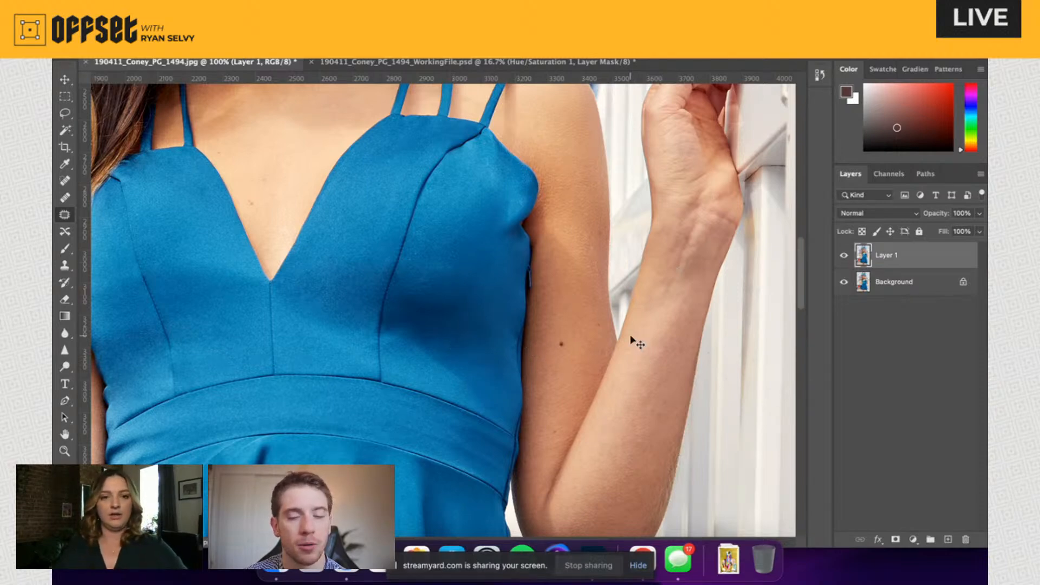
Step: Compare the retouched dress with the original by toggling the visibility of Layer 1
{"action": "key", "text": "super+minus"}
{"action": "left_click_drag", "start_coordinate": [406, 332], "coordinate": [478, 364]}
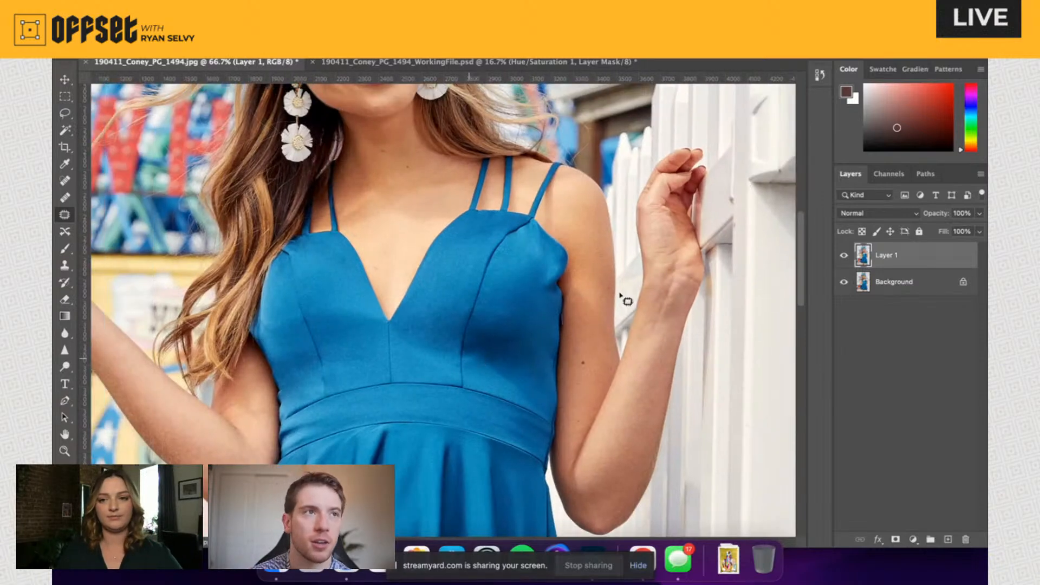
{"action": "left_click", "coordinate": [844, 256]}
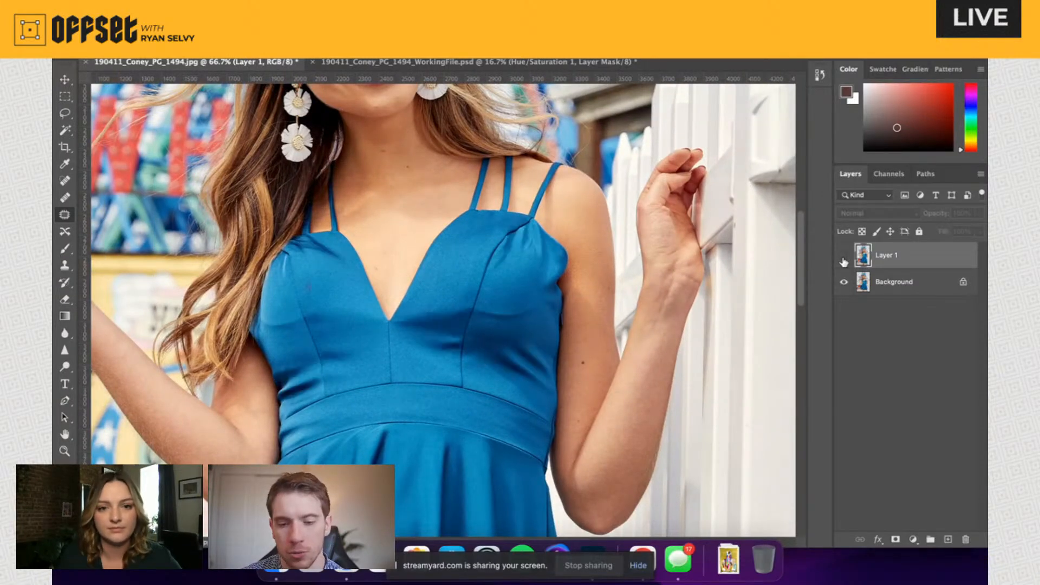
{"action": "left_click", "coordinate": [845, 255]}
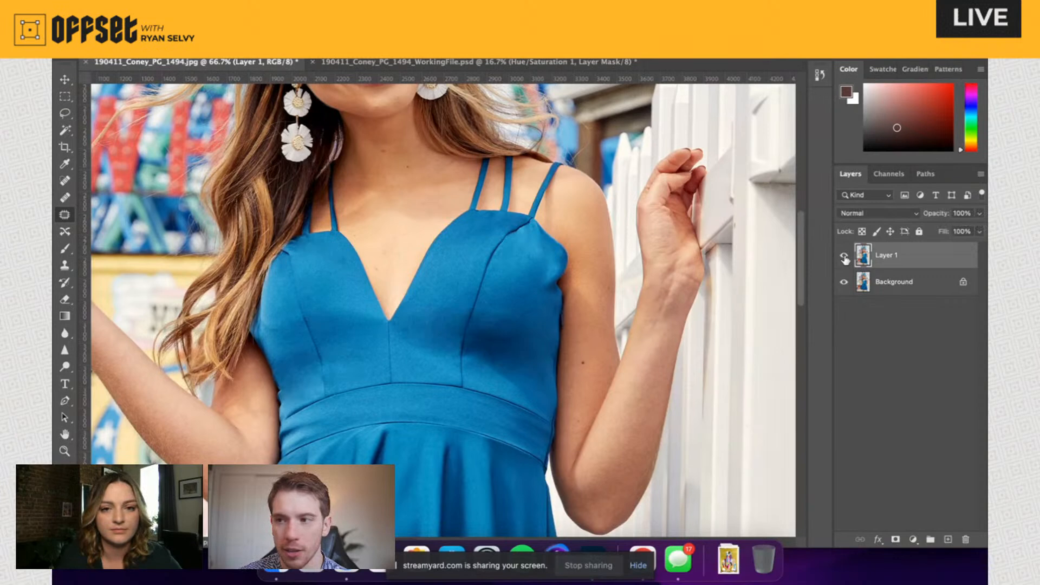
{"action": "left_click", "coordinate": [846, 255]}
{"action": "left_click", "coordinate": [845, 256]}
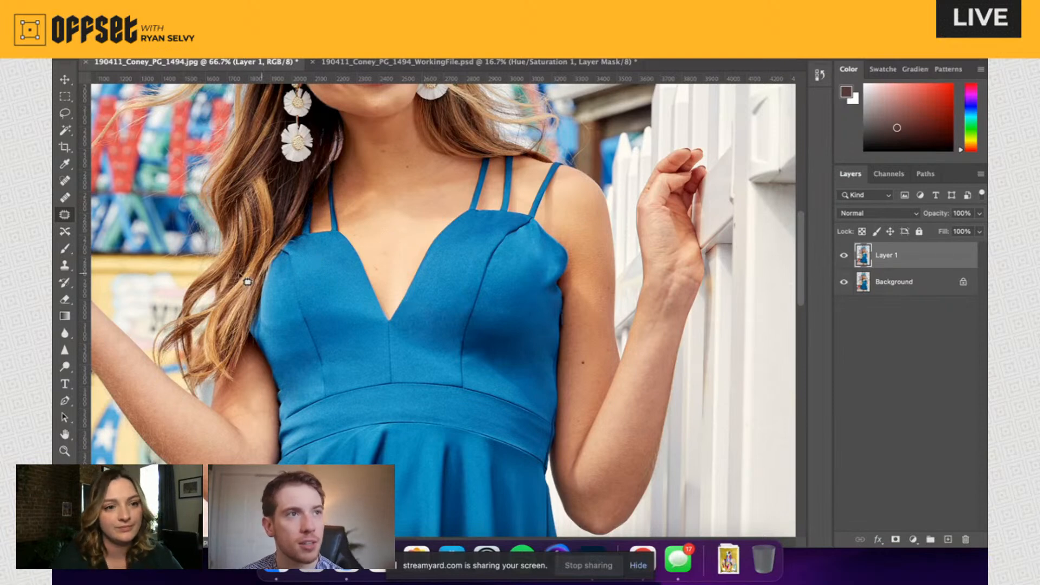
Step: Add a Curves adjustment layer above Layer 1 and invert its mask to black
{"action": "left_click", "coordinate": [65, 266]}
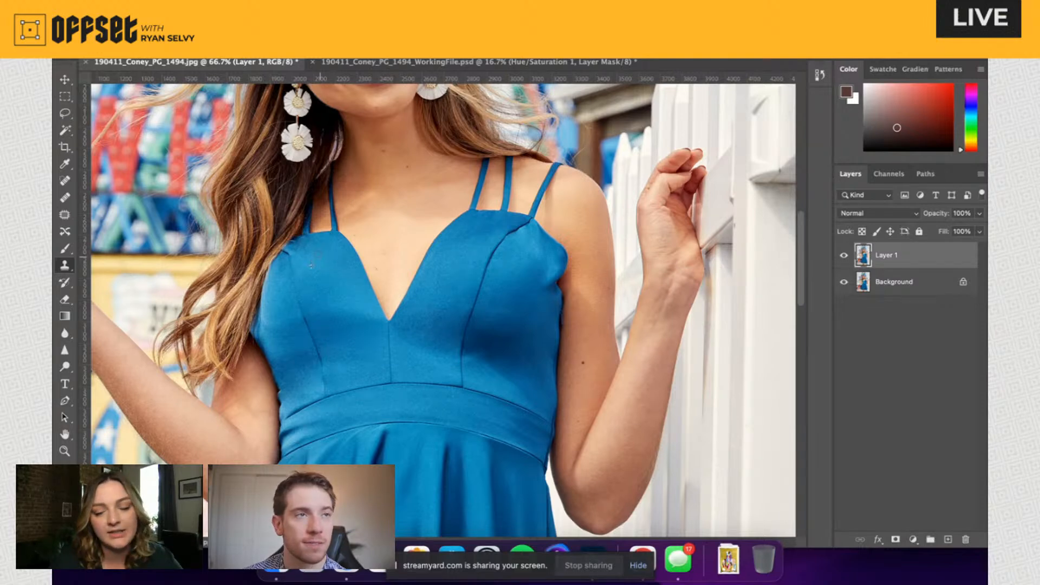
{"action": "left_click", "coordinate": [913, 540]}
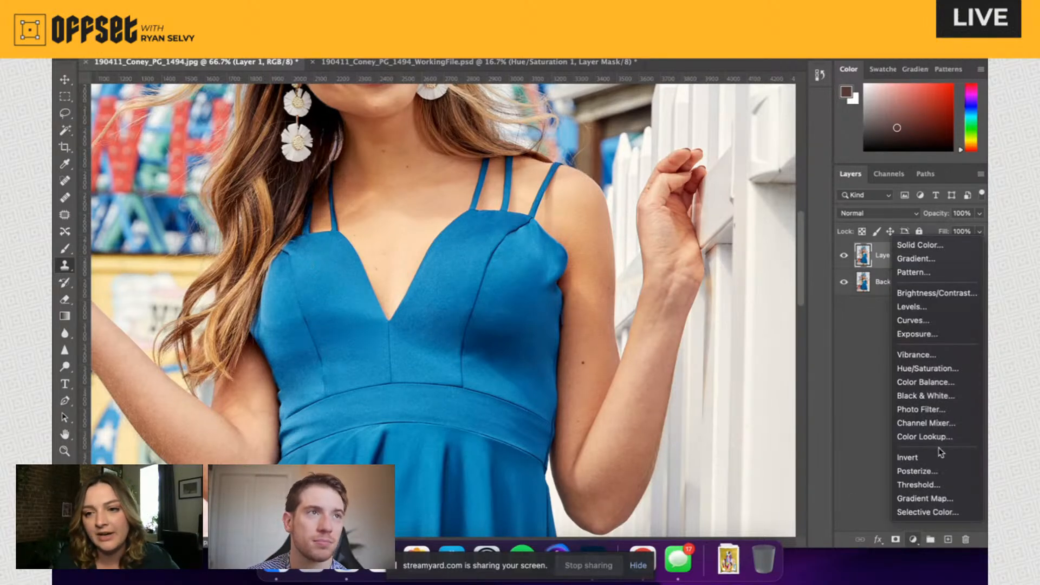
{"action": "left_click", "coordinate": [916, 320]}
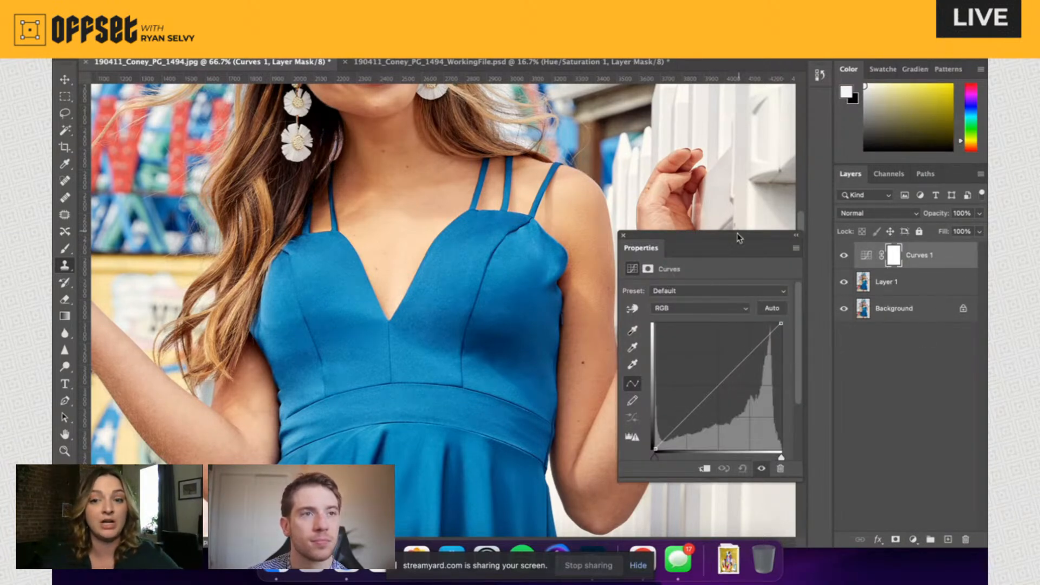
{"action": "key", "text": "super+i"}
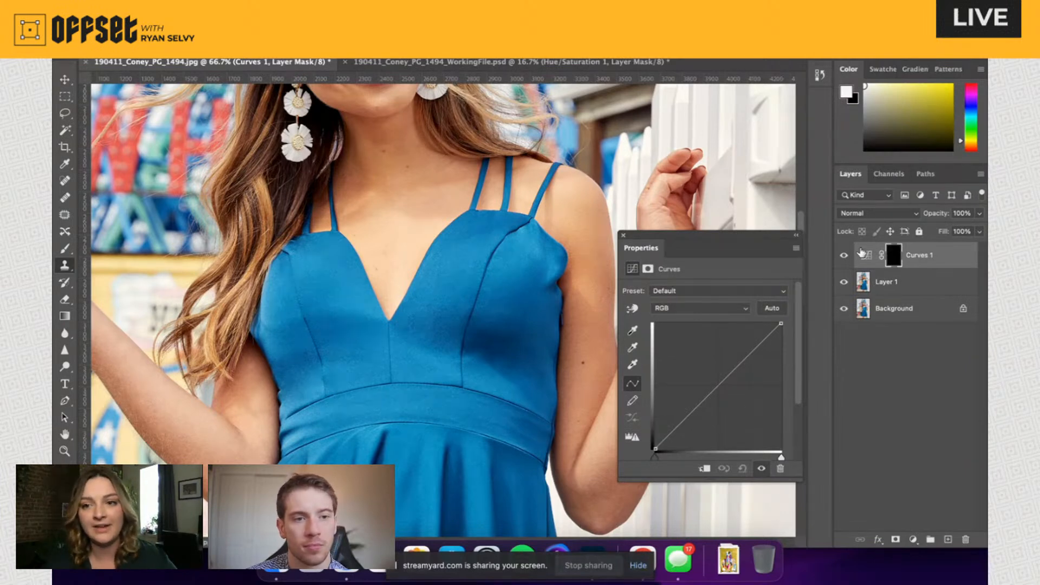
Step: Raise the midtones of the RGB curve and activate the Brush tool on the Curves layer's mask
{"action": "left_click", "coordinate": [867, 259]}
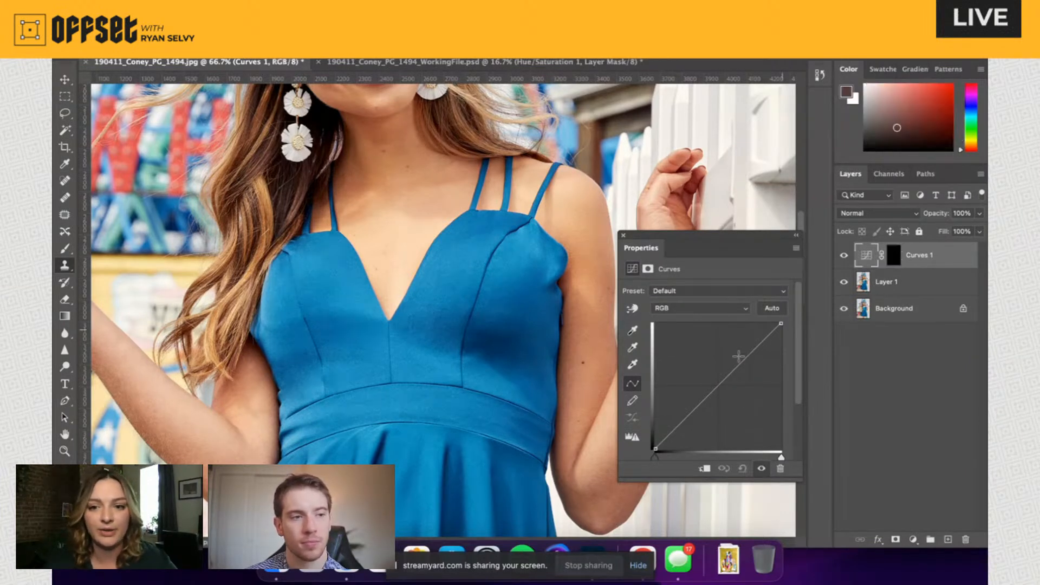
{"action": "left_click", "coordinate": [714, 385]}
{"action": "left_click_drag", "start_coordinate": [710, 380], "coordinate": [710, 378]}
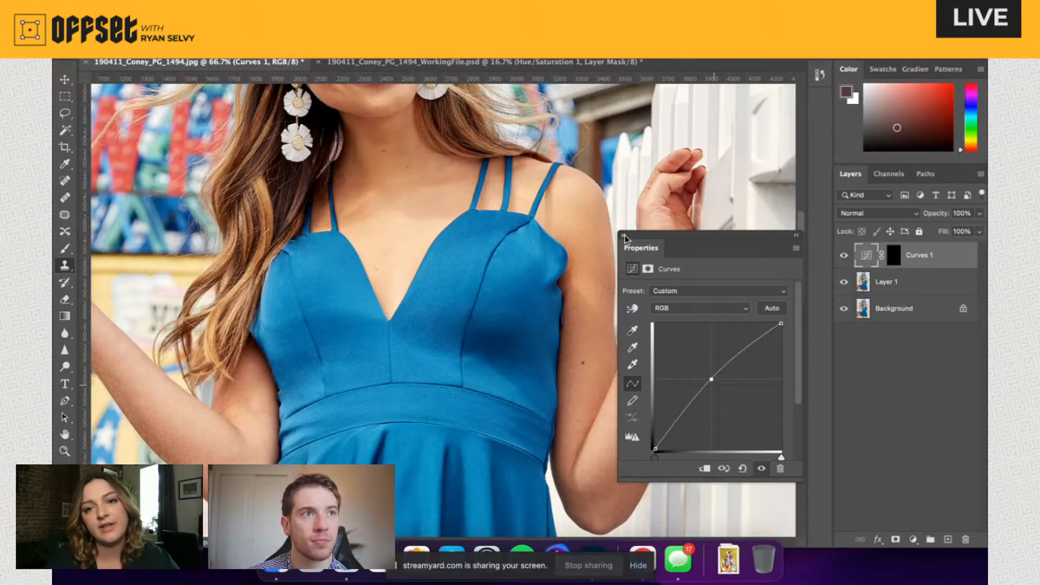
{"action": "left_click", "coordinate": [623, 236]}
{"action": "left_click", "coordinate": [894, 262]}
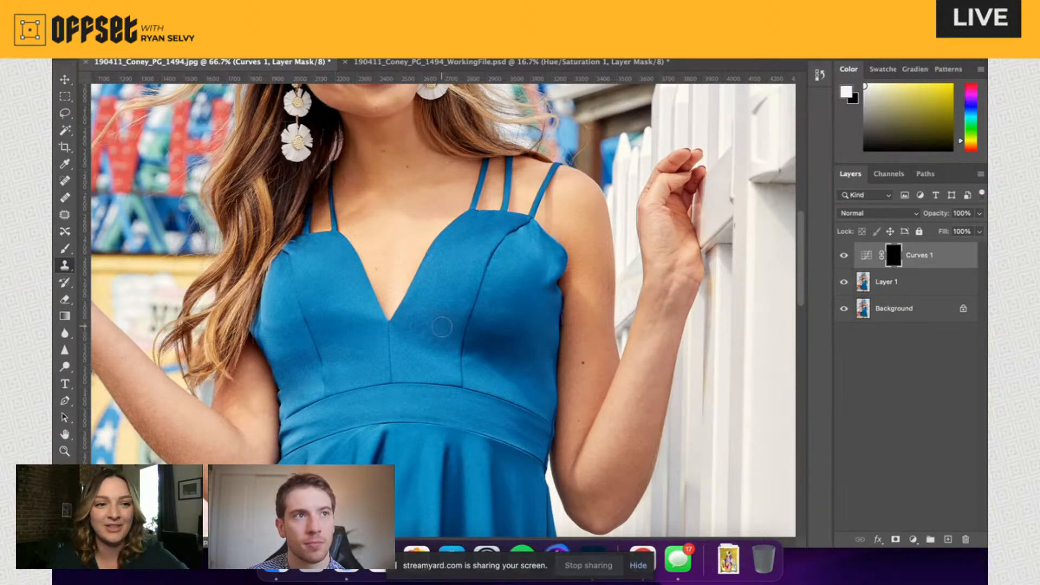
{"action": "key", "text": "b"}
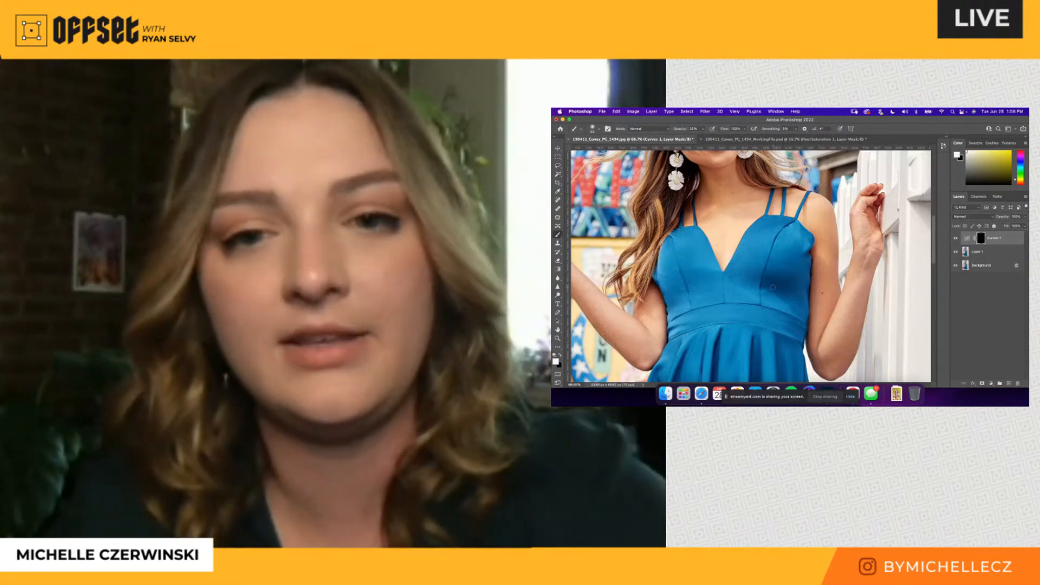
Step: Examine the overall look of the dress in the wider photo and at closer magnification
{"action": "key", "text": "super+minus"}
{"action": "key", "text": "super+minus"}
{"action": "key", "text": "super+minus"}
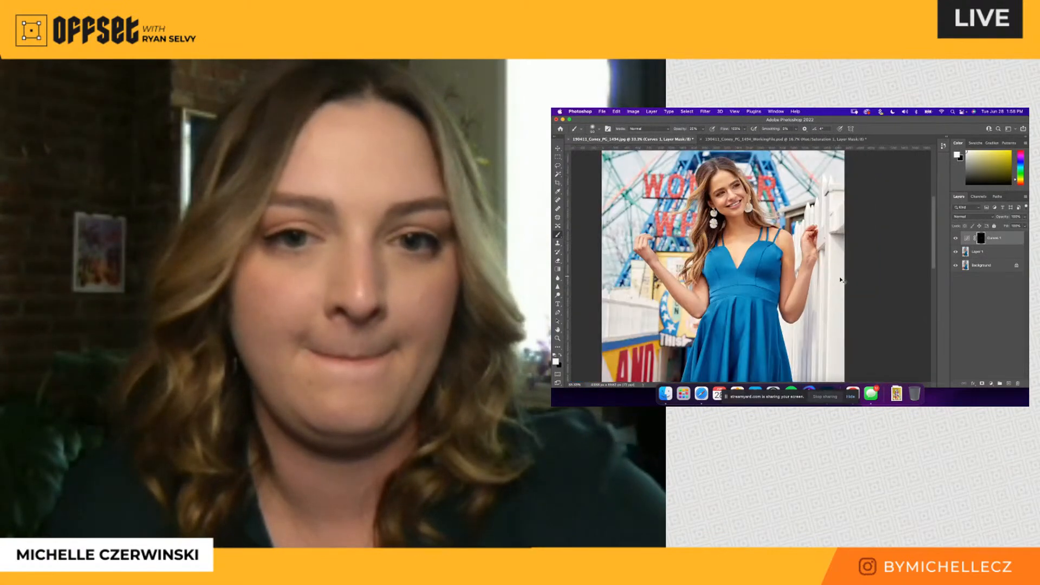
{"action": "key", "text": "super+plus"}
{"action": "key", "text": "super+plus"}
{"action": "key", "text": "super+plus"}
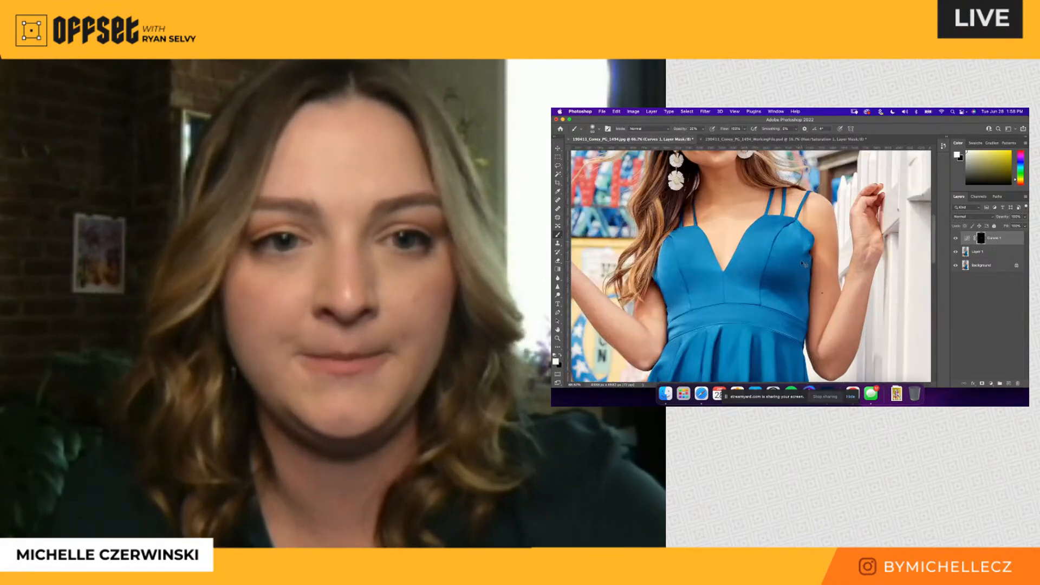
Step: Patch out the zipper pull at the dress edge beside the arm on Layer 1, sampling the edge farther down
{"action": "key", "text": "super+plus"}
{"action": "scroll", "coordinate": [807, 260], "scroll_direction": "right", "scroll_amount": 3}
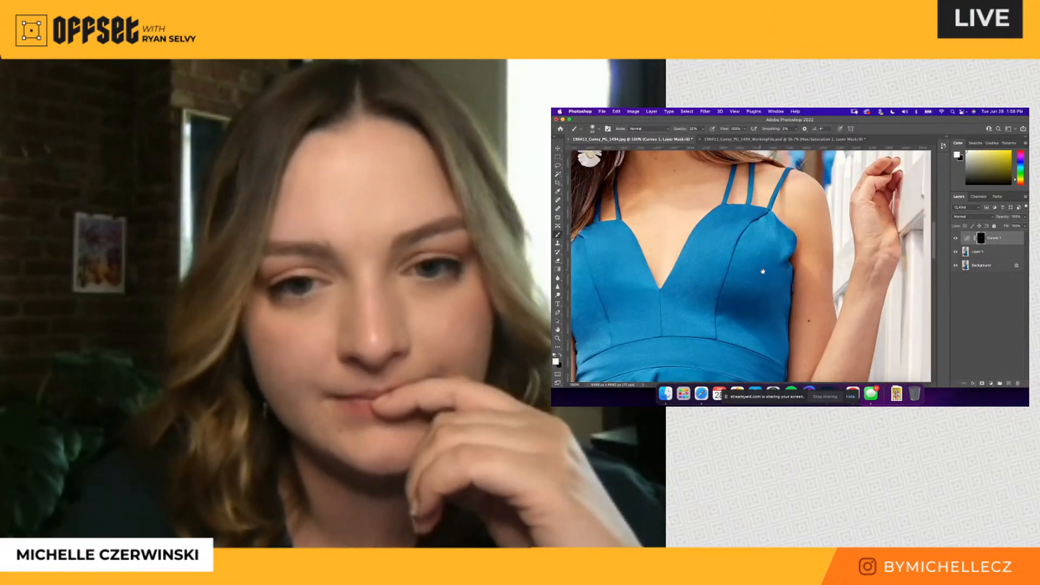
{"action": "key", "text": "super+plus"}
{"action": "key", "text": "super+plus"}
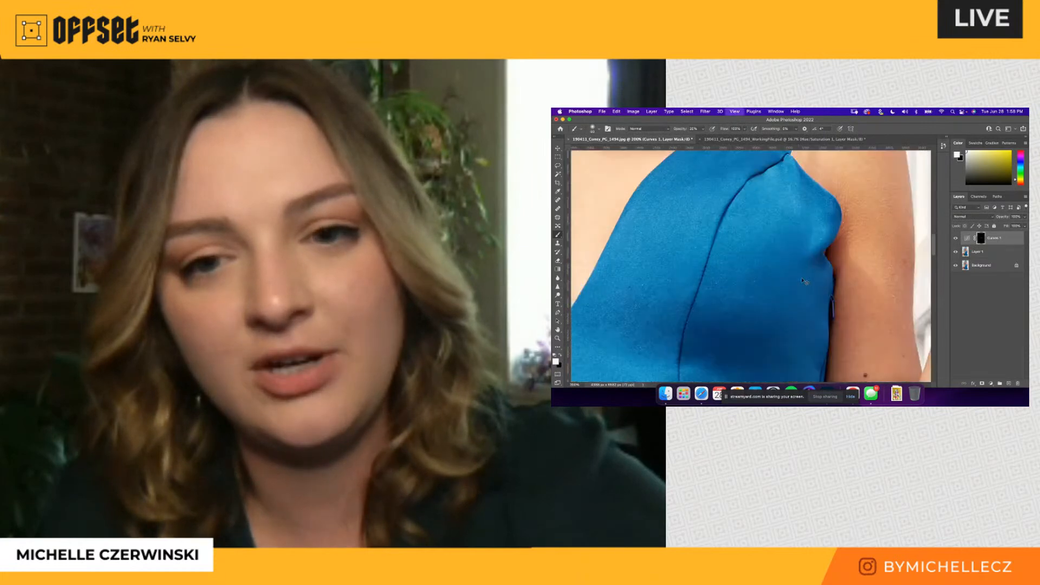
{"action": "mouse_move", "coordinate": [824, 294]}
{"action": "left_mouse_down"}
{"action": "mouse_move", "coordinate": [743, 263]}
{"action": "mouse_move", "coordinate": [715, 236]}
{"action": "left_mouse_up"}
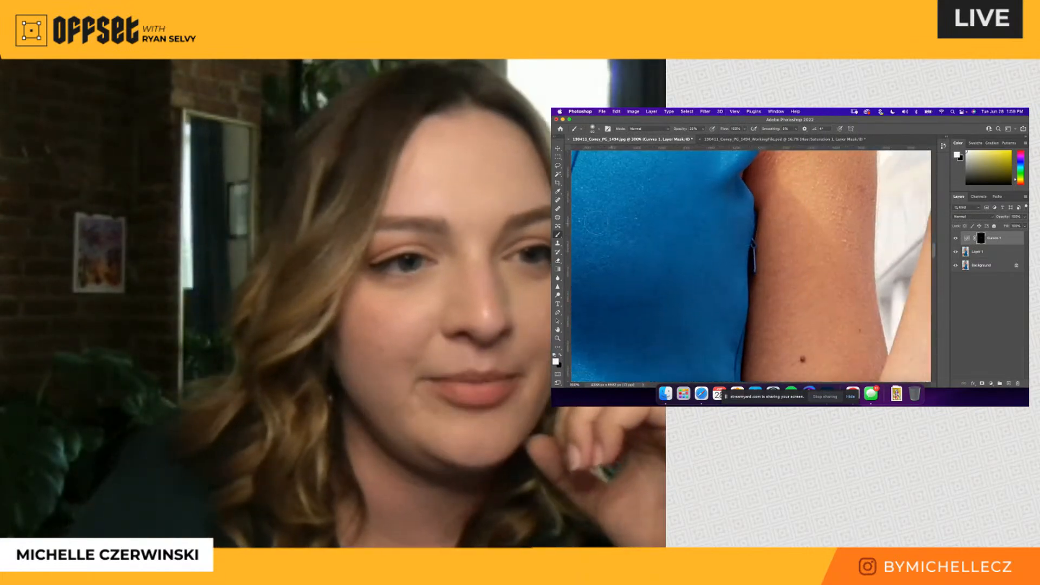
{"action": "left_click", "coordinate": [558, 217]}
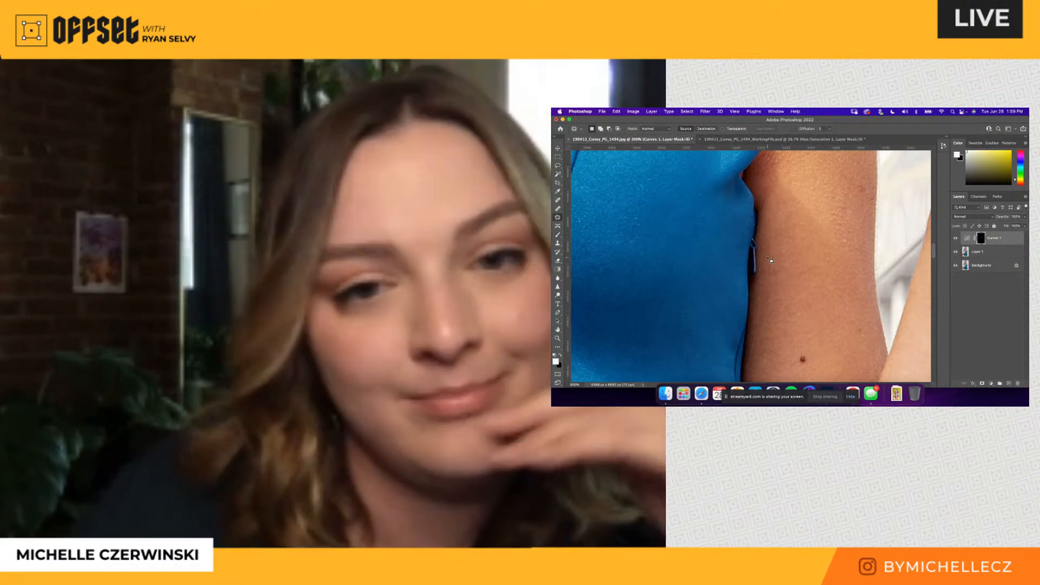
{"action": "left_click_drag", "start_coordinate": [769, 264], "coordinate": [746, 261]}
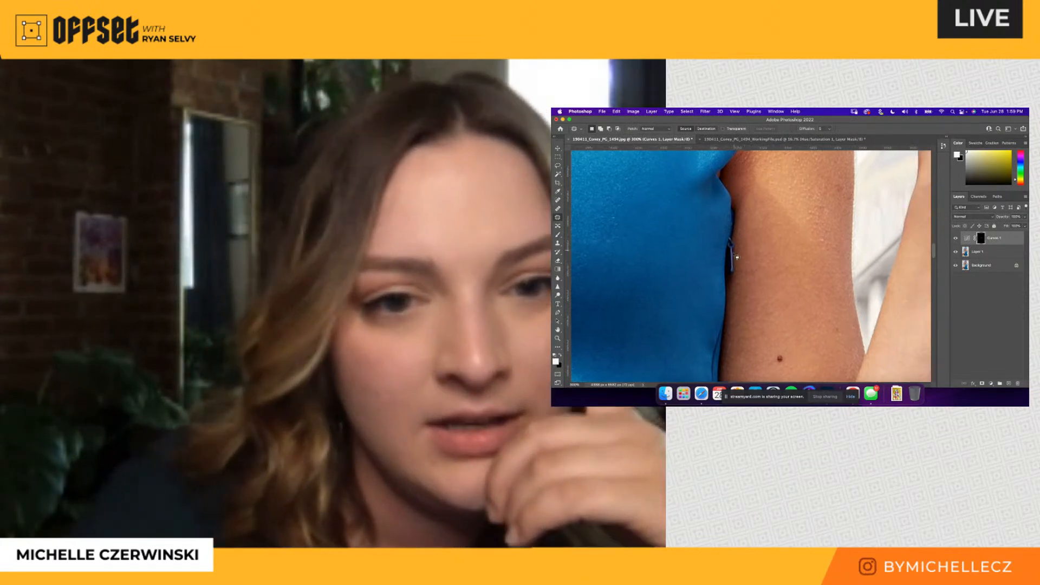
{"action": "mouse_move", "coordinate": [728, 249]}
{"action": "left_mouse_down"}
{"action": "mouse_move", "coordinate": [733, 239]}
{"action": "mouse_move", "coordinate": [734, 299]}
{"action": "left_mouse_up"}
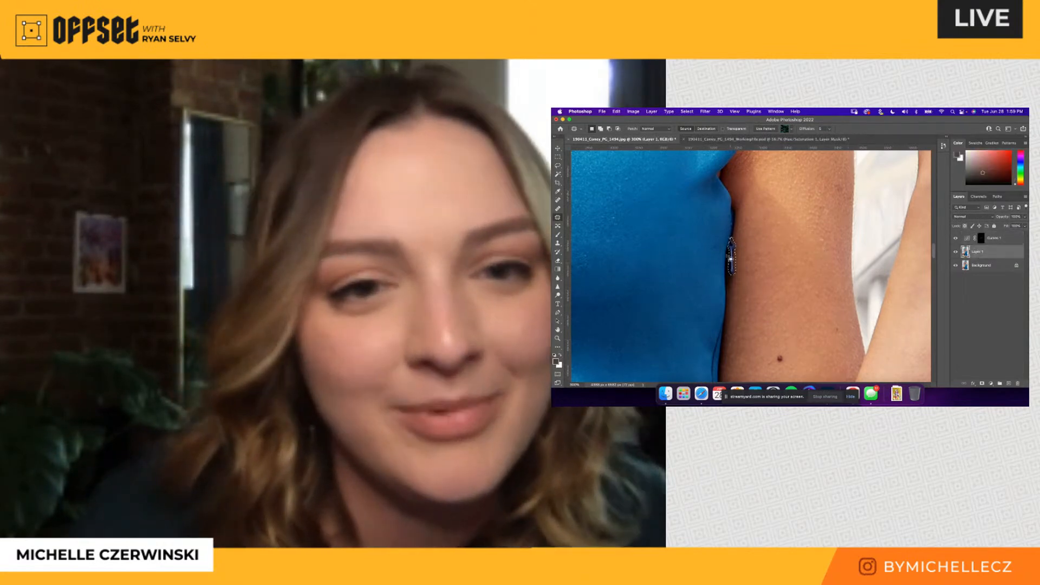
{"action": "left_click_drag", "start_coordinate": [733, 253], "coordinate": [727, 352]}
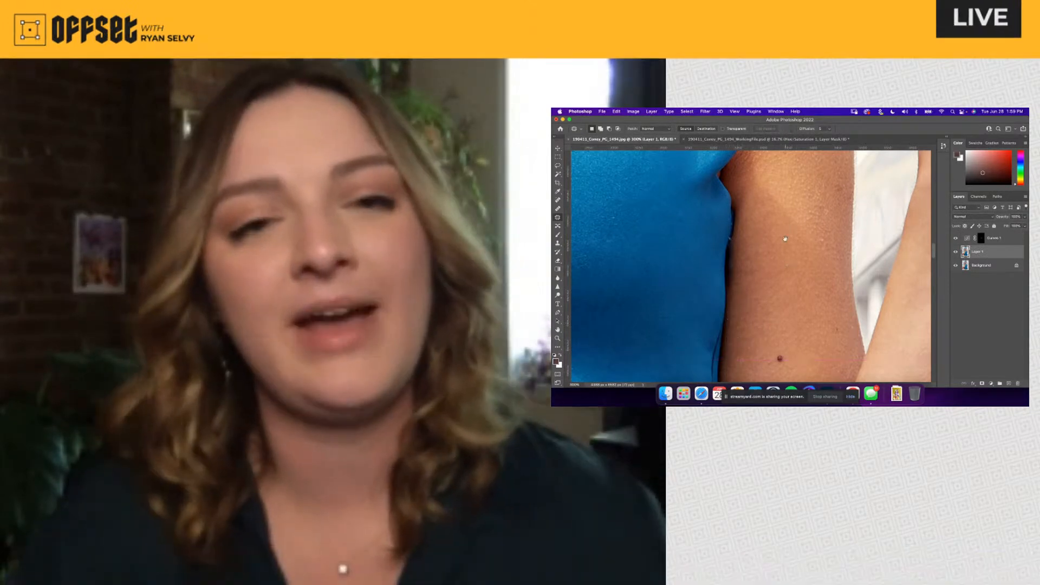
Step: Try patching the arm's outer edge against the white background, then undo the patches and clear the selection
{"action": "scroll", "coordinate": [823, 260], "scroll_direction": "up", "scroll_amount": 1}
{"action": "mouse_move", "coordinate": [855, 253]}
{"action": "left_mouse_down"}
{"action": "mouse_move", "coordinate": [868, 236]}
{"action": "mouse_move", "coordinate": [858, 254]}
{"action": "mouse_move", "coordinate": [859, 195]}
{"action": "left_mouse_up"}
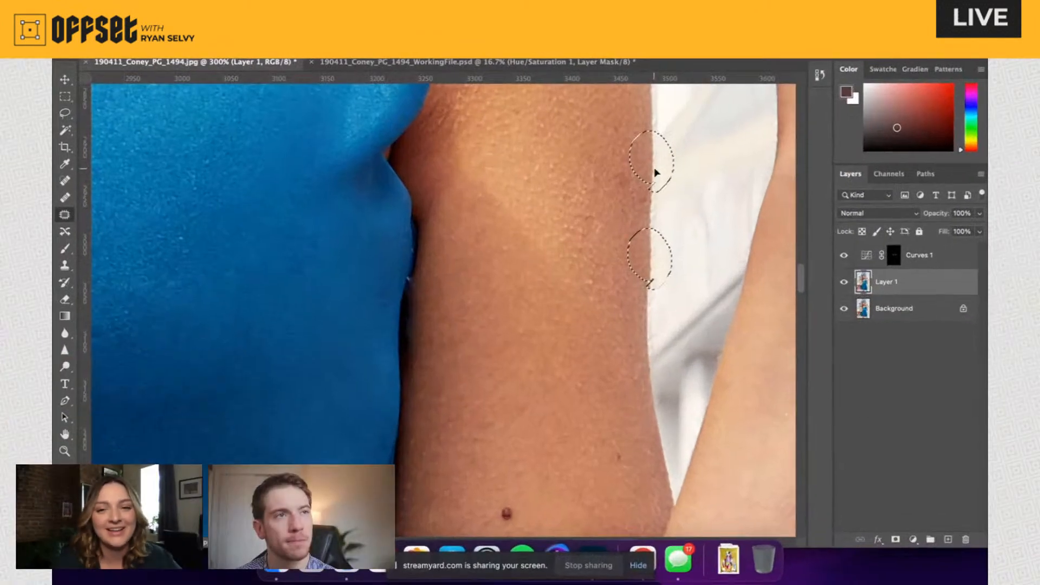
{"action": "left_click_drag", "start_coordinate": [656, 172], "coordinate": [656, 174]}
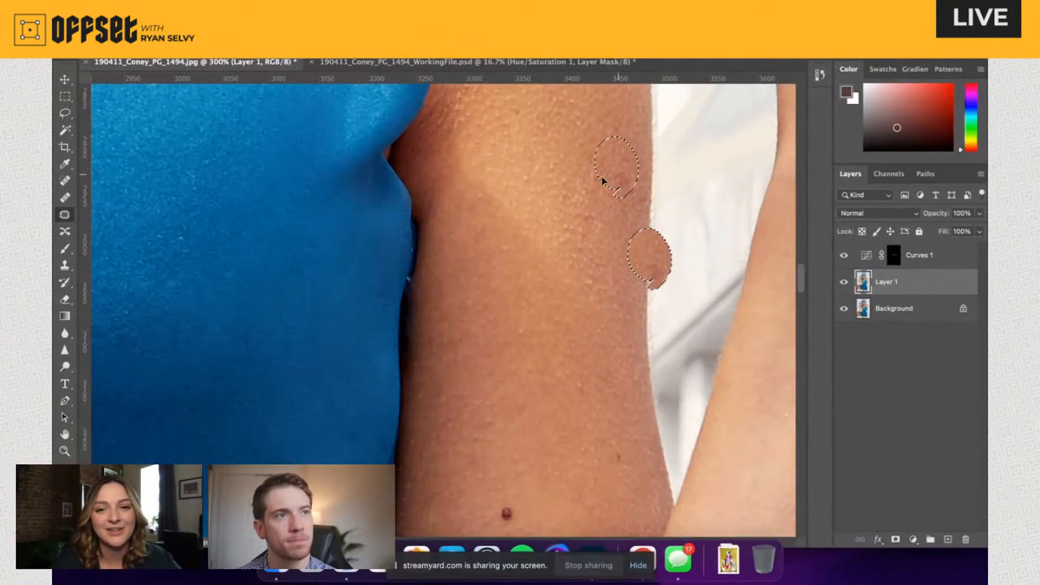
{"action": "key", "text": "ctrl+d"}
{"action": "key", "text": "super+z"}
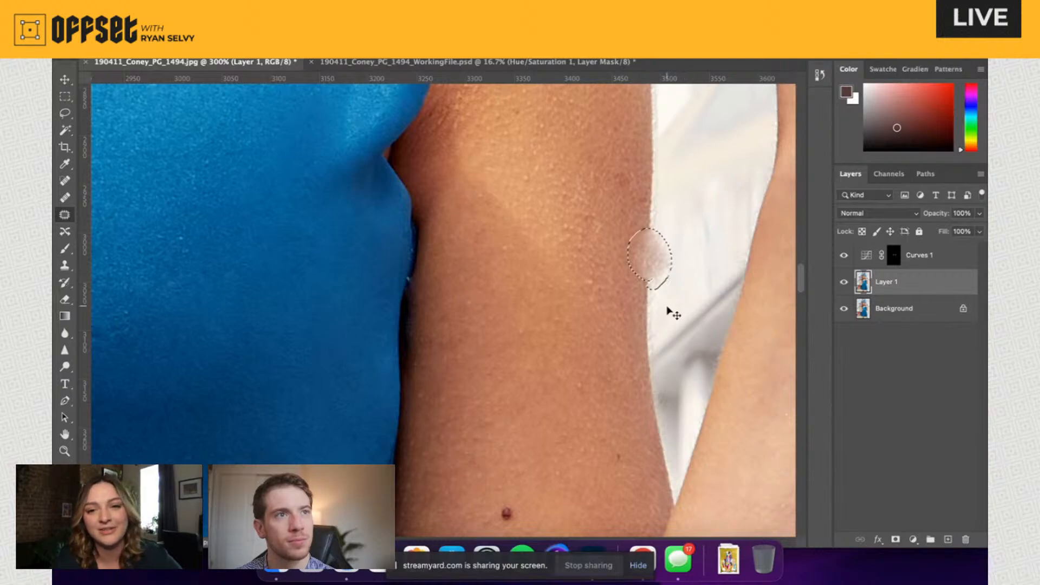
{"action": "key", "text": "super+z"}
{"action": "key", "text": "super+d"}
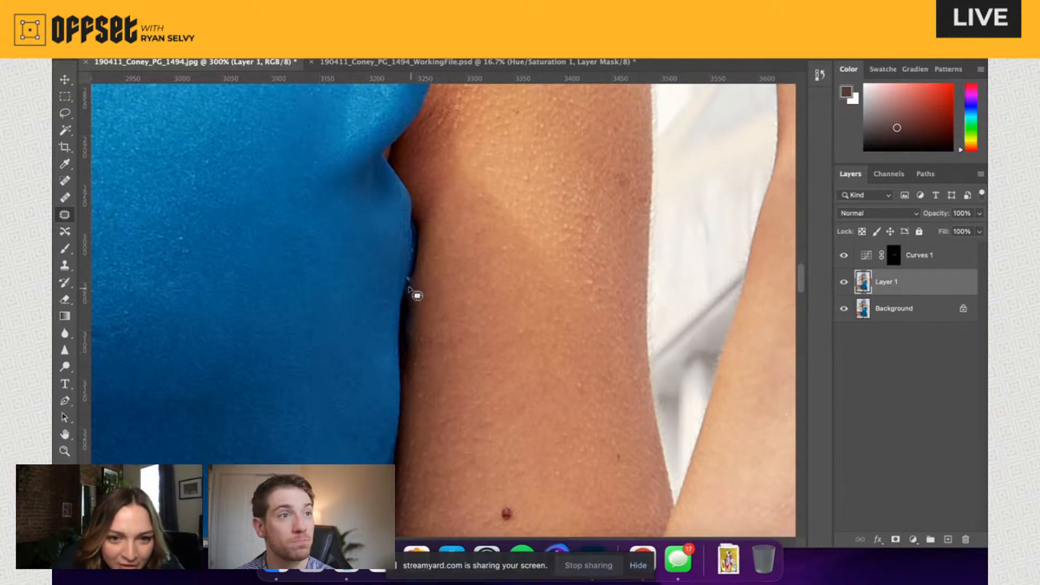
{"action": "left_click", "coordinate": [65, 265]}
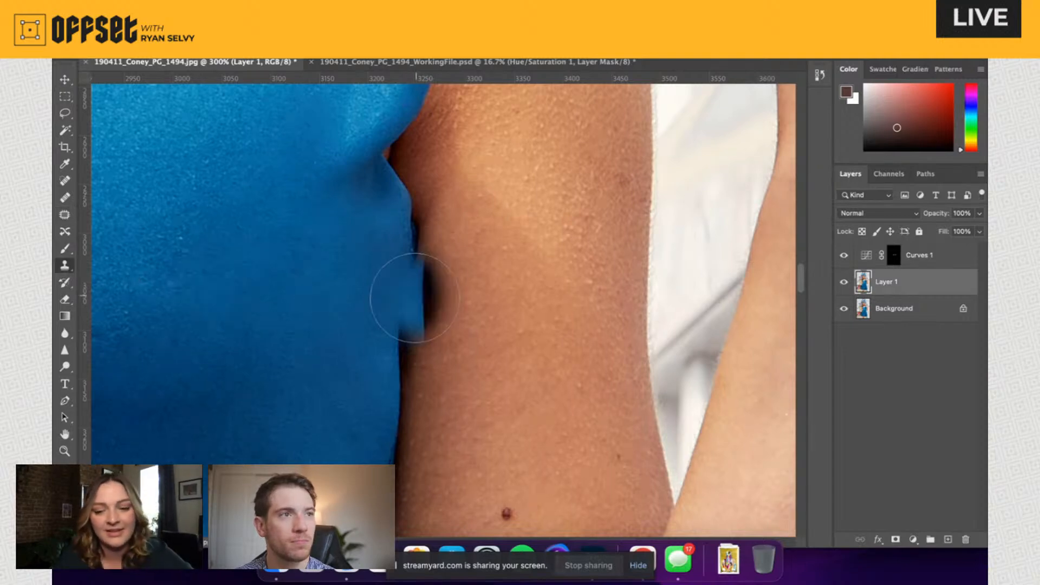
{"action": "key", "text": "p"}
{"action": "key", "text": "7"}
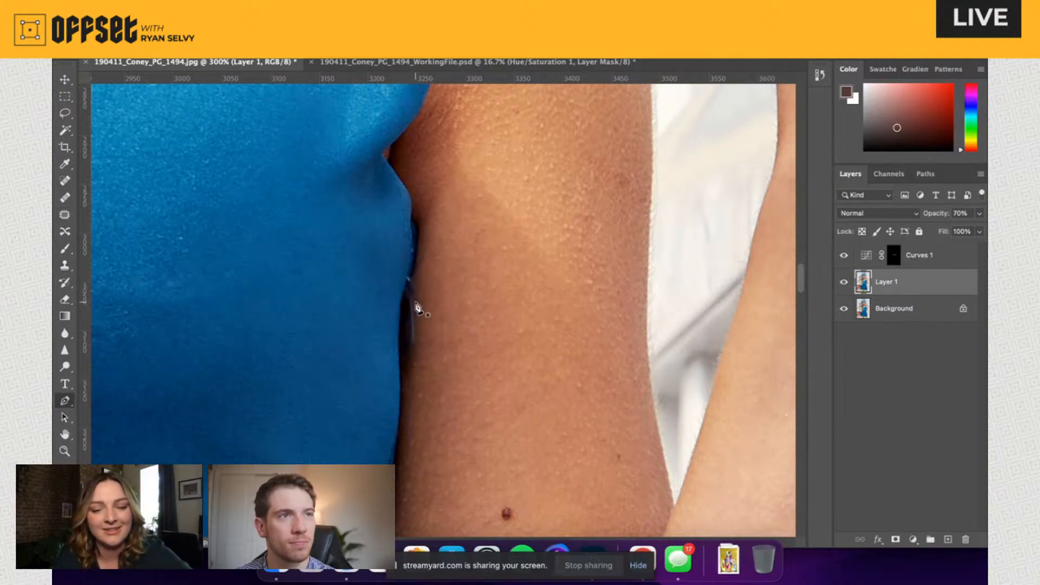
Step: Restore Layer 1 to 100% opacity and clone over the zipper remnant at the dress edge with a smaller Clone Stamp brush
{"action": "left_click", "coordinate": [64, 265]}
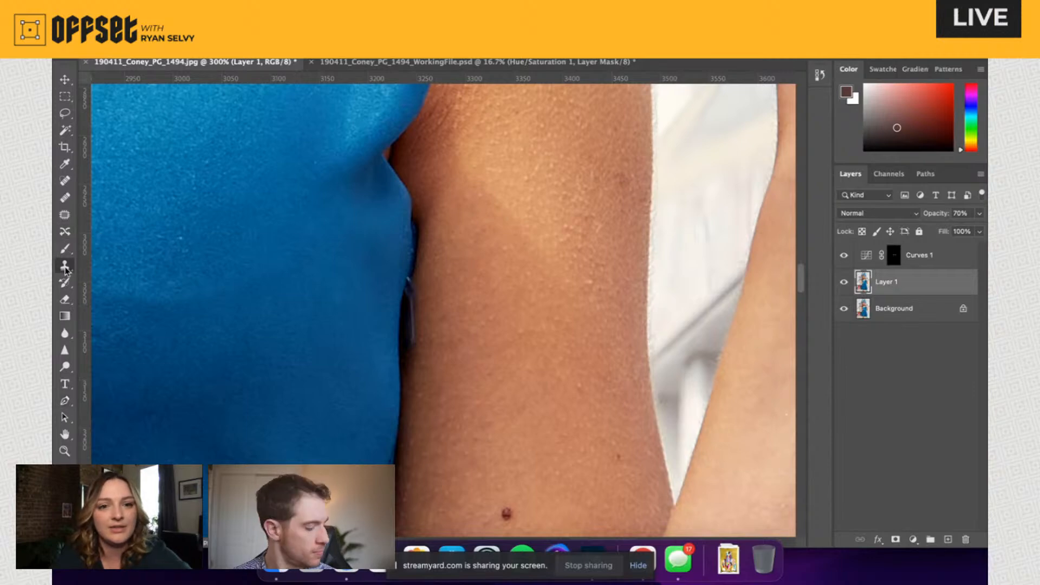
{"action": "left_click", "coordinate": [980, 213]}
{"action": "left_click_drag", "start_coordinate": [936, 297], "coordinate": [929, 291]}
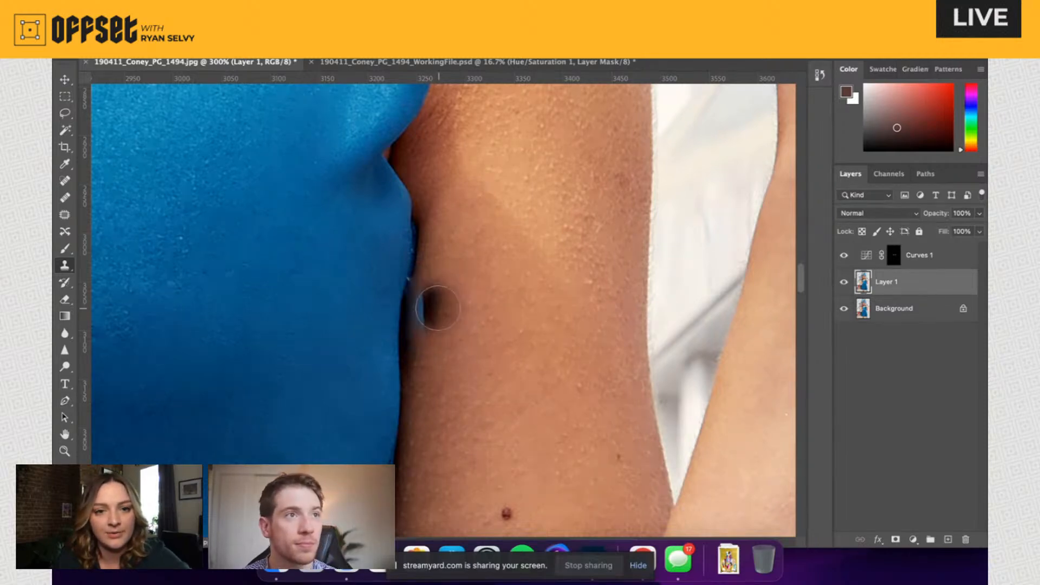
{"action": "key", "text": "bracketleft"}
{"action": "key", "text": "bracketleft"}
{"action": "key", "text": "bracketleft"}
{"action": "key", "text": "bracketleft"}
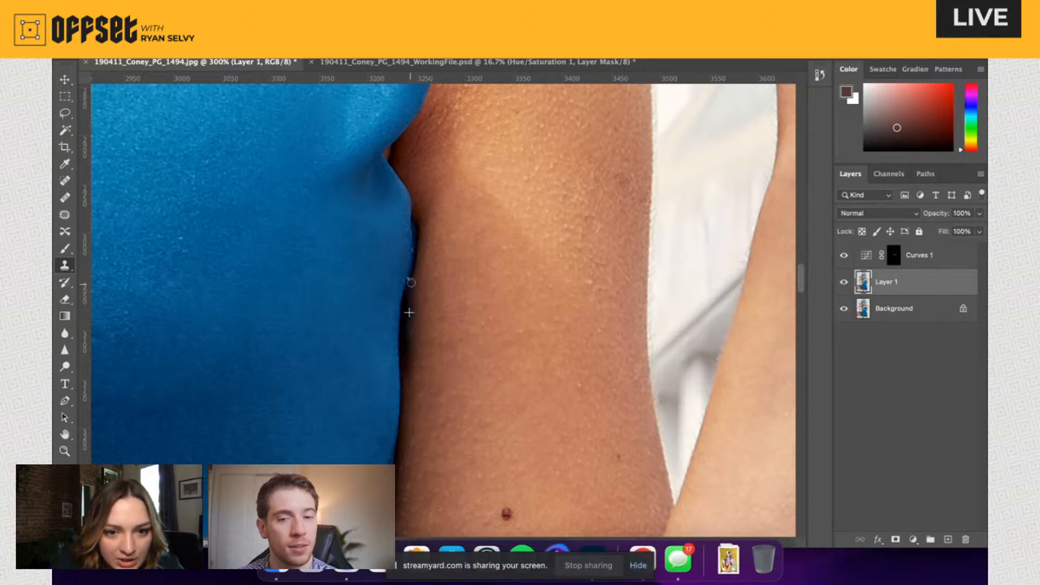
{"action": "left_click_drag", "start_coordinate": [411, 281], "coordinate": [409, 290]}
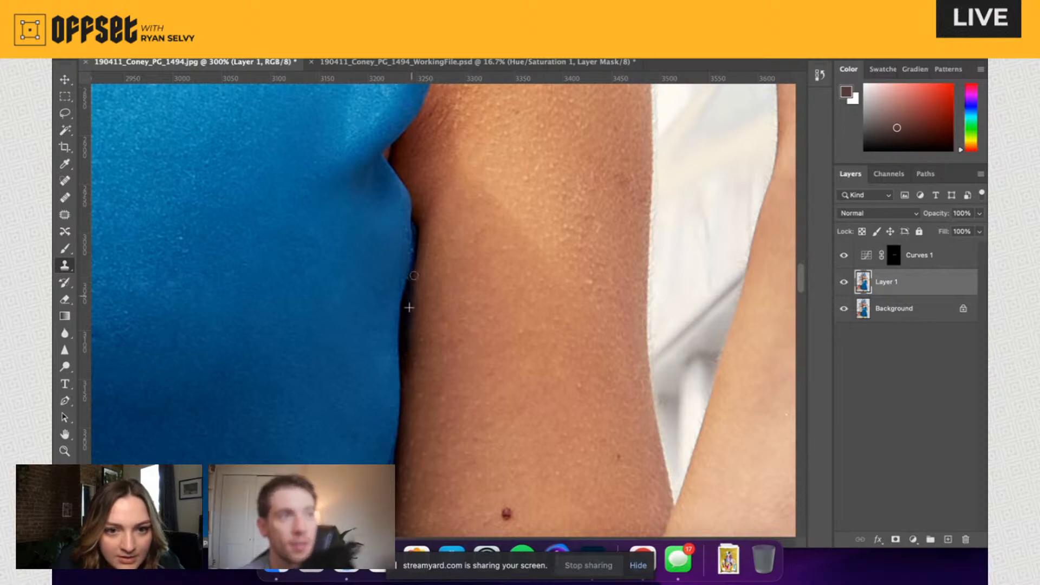
Step: Patch the crease on the bodice's bulge beside the underarm on Layer 1, sampling smoother fabric nearby
{"action": "left_click_drag", "start_coordinate": [519, 309], "coordinate": [557, 316]}
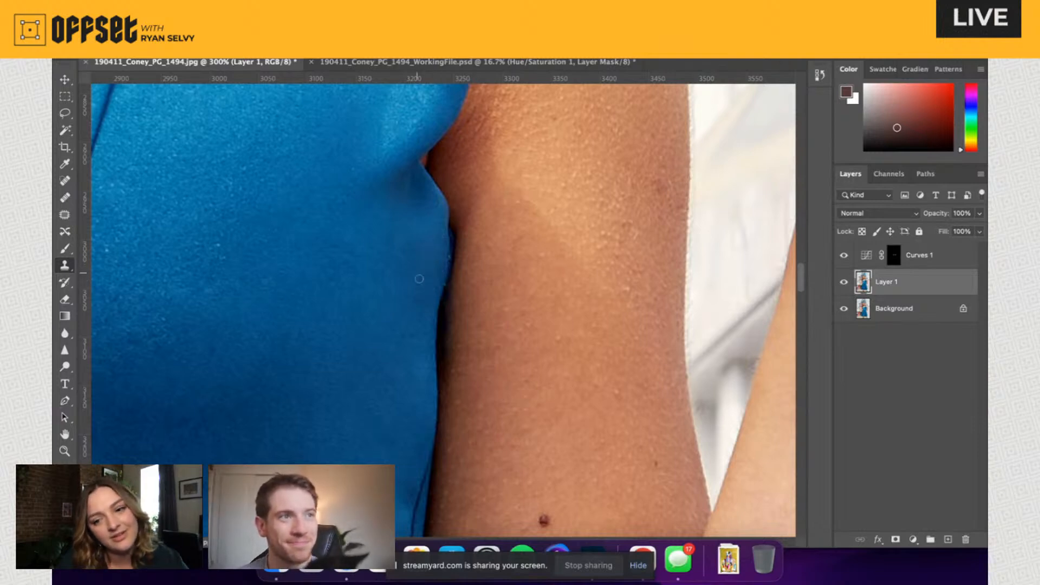
{"action": "key", "text": "super+minus"}
{"action": "key", "text": "super+minus"}
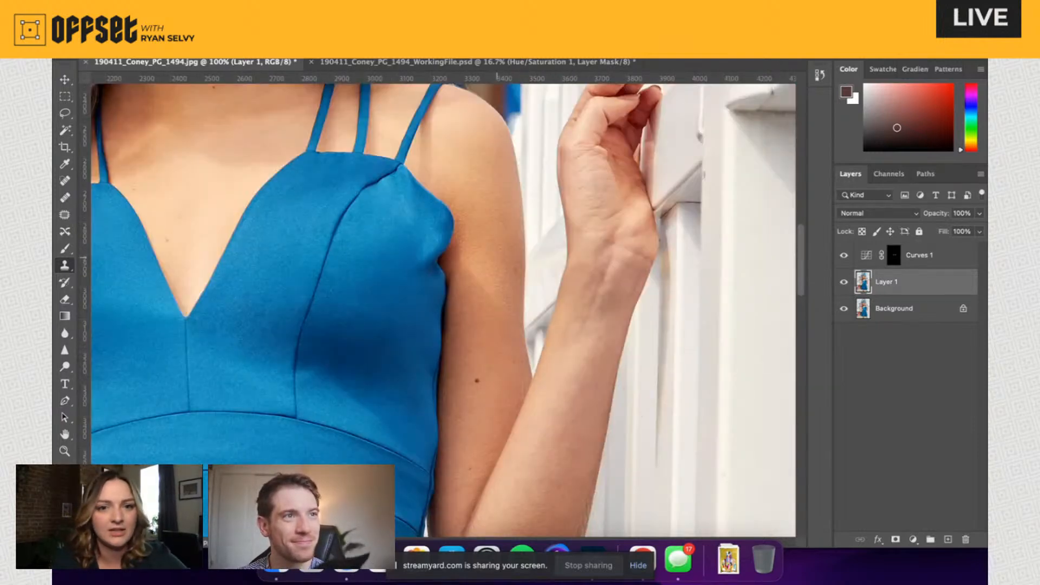
{"action": "left_click", "coordinate": [64, 216]}
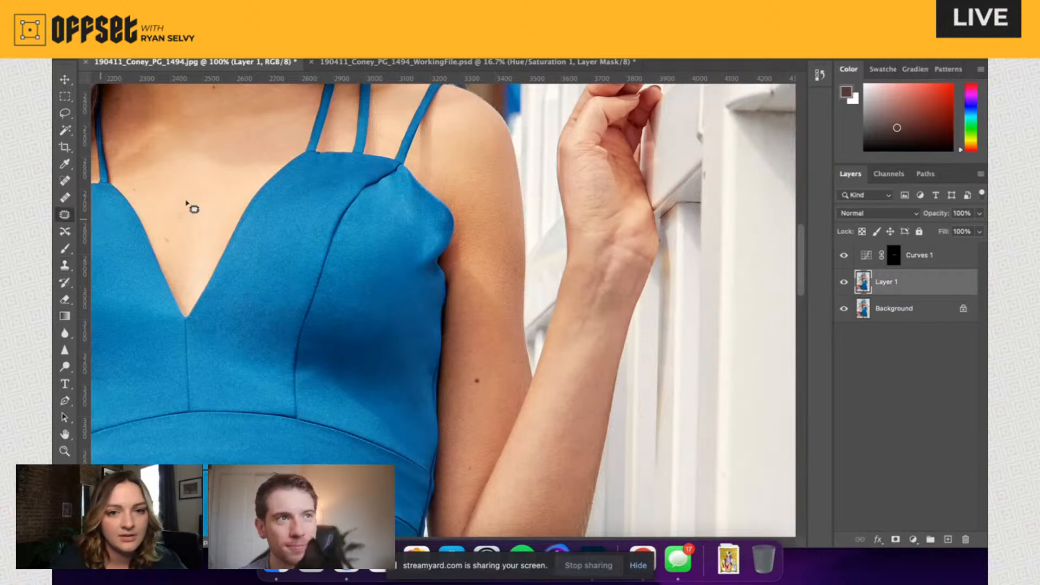
{"action": "mouse_move", "coordinate": [427, 264]}
{"action": "left_mouse_down"}
{"action": "mouse_move", "coordinate": [423, 245]}
{"action": "mouse_move", "coordinate": [449, 234]}
{"action": "mouse_move", "coordinate": [437, 259]}
{"action": "mouse_move", "coordinate": [391, 232]}
{"action": "left_mouse_up"}
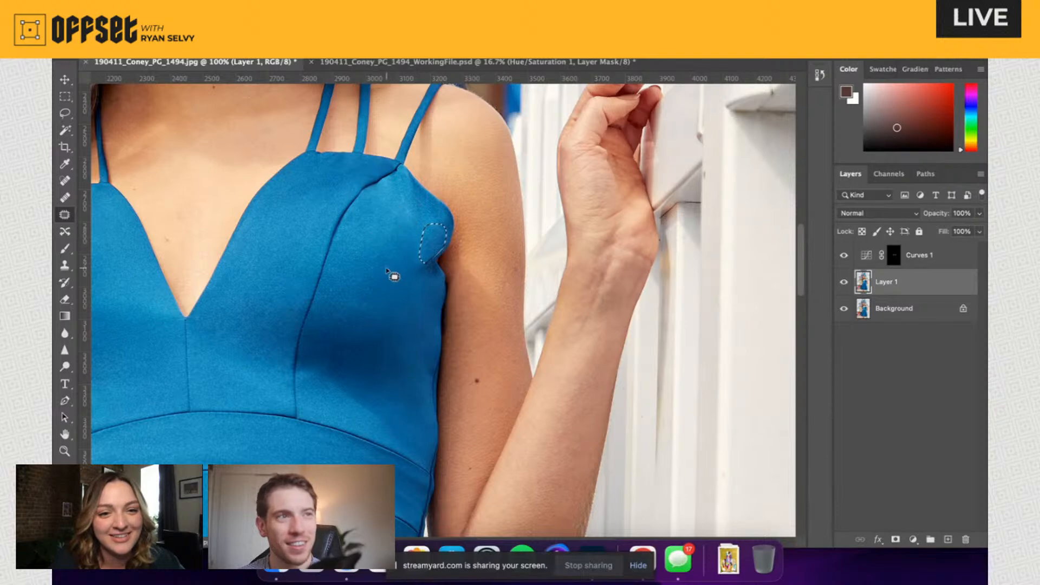
{"action": "key", "text": "super+d"}
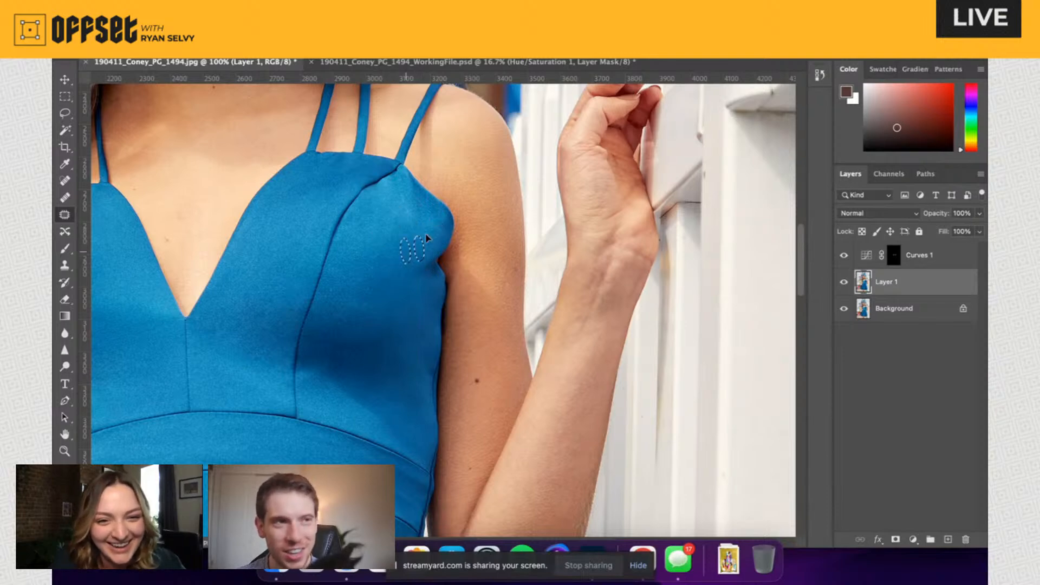
{"action": "mouse_move", "coordinate": [430, 230]}
{"action": "left_mouse_down"}
{"action": "mouse_move", "coordinate": [442, 213]}
{"action": "mouse_move", "coordinate": [440, 233]}
{"action": "mouse_move", "coordinate": [412, 188]}
{"action": "mouse_move", "coordinate": [437, 221]}
{"action": "mouse_move", "coordinate": [428, 229]}
{"action": "left_mouse_up"}
{"action": "key", "text": "super+d"}
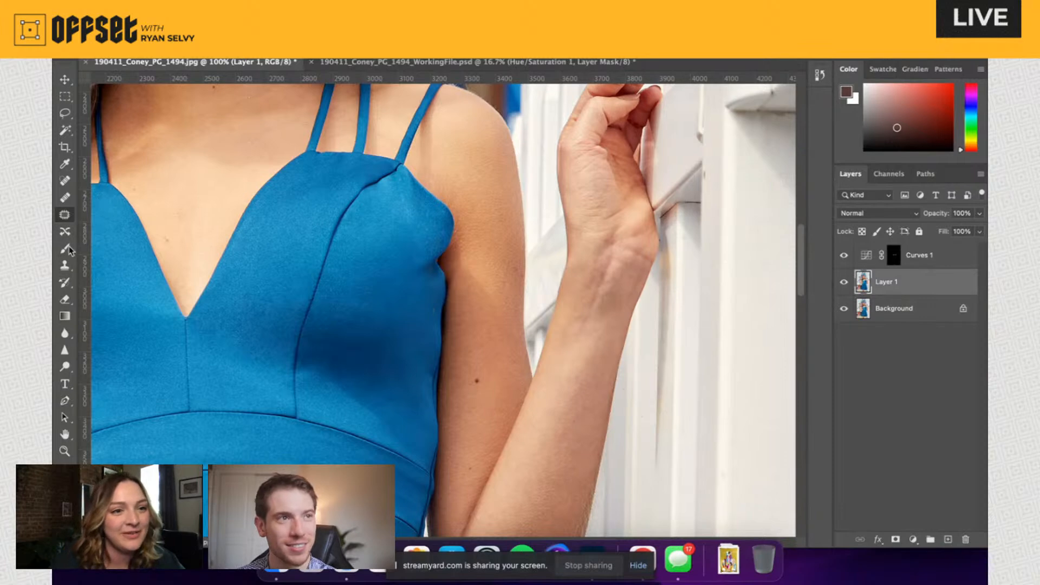
Step: Patch the uneven fabric beside the underarm notch on the bodice, sampling the brighter blue area above it
{"action": "left_click", "coordinate": [66, 266]}
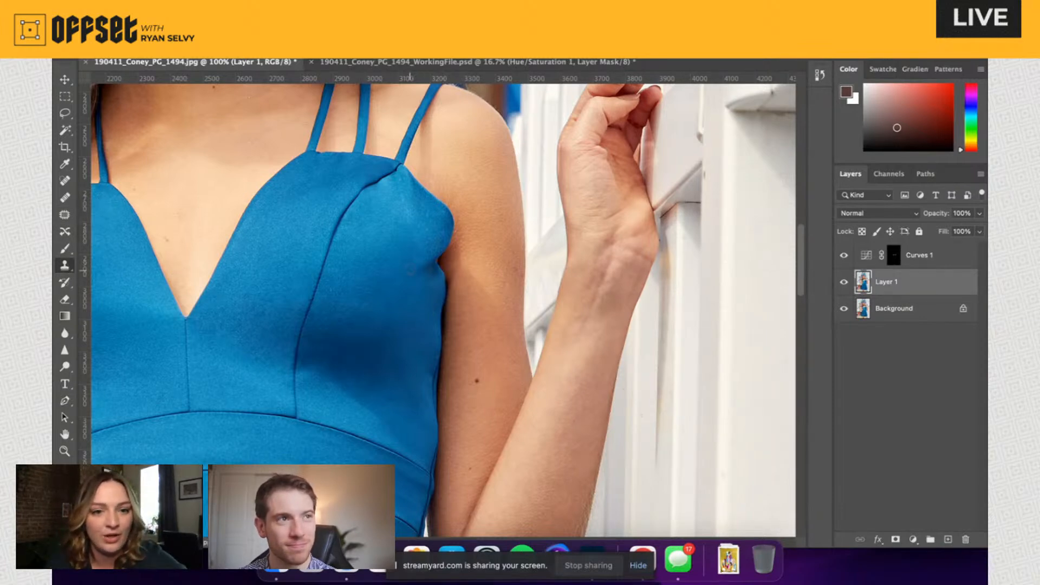
{"action": "left_click_drag", "start_coordinate": [427, 339], "coordinate": [393, 344]}
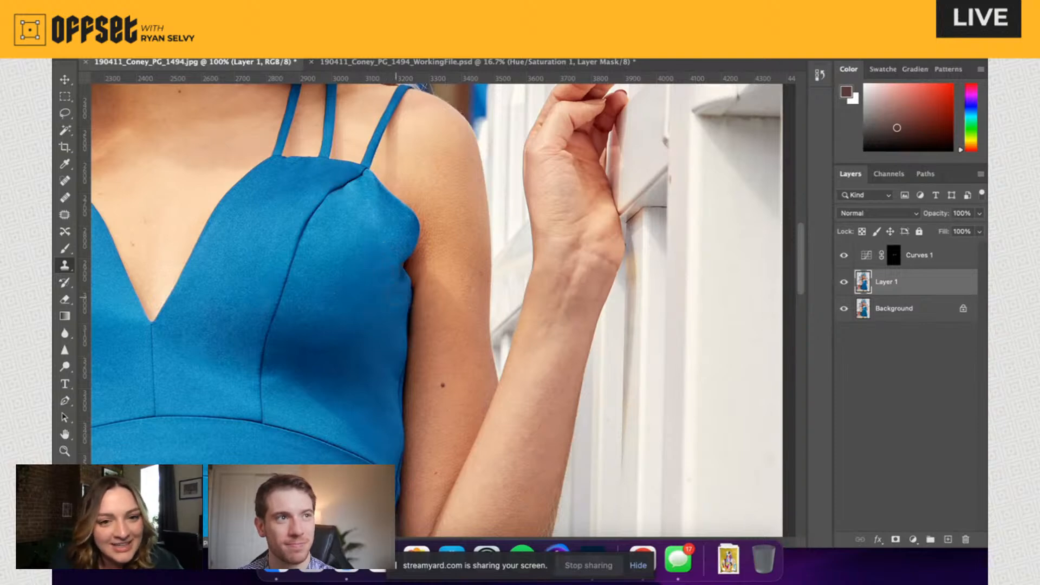
{"action": "key", "text": "super+plus"}
{"action": "key", "text": "super+plus"}
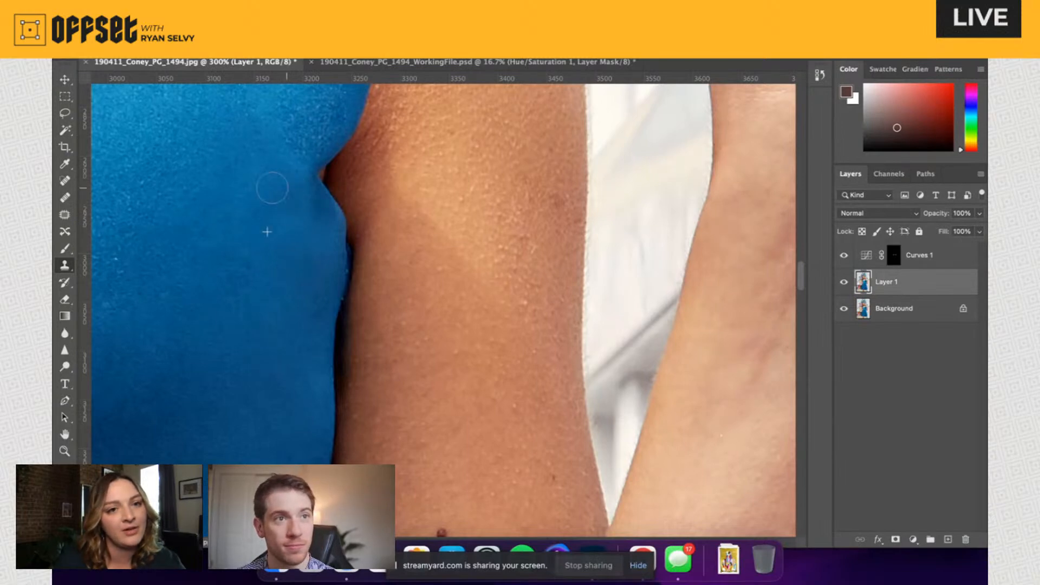
{"action": "left_click_drag", "start_coordinate": [298, 268], "coordinate": [330, 365]}
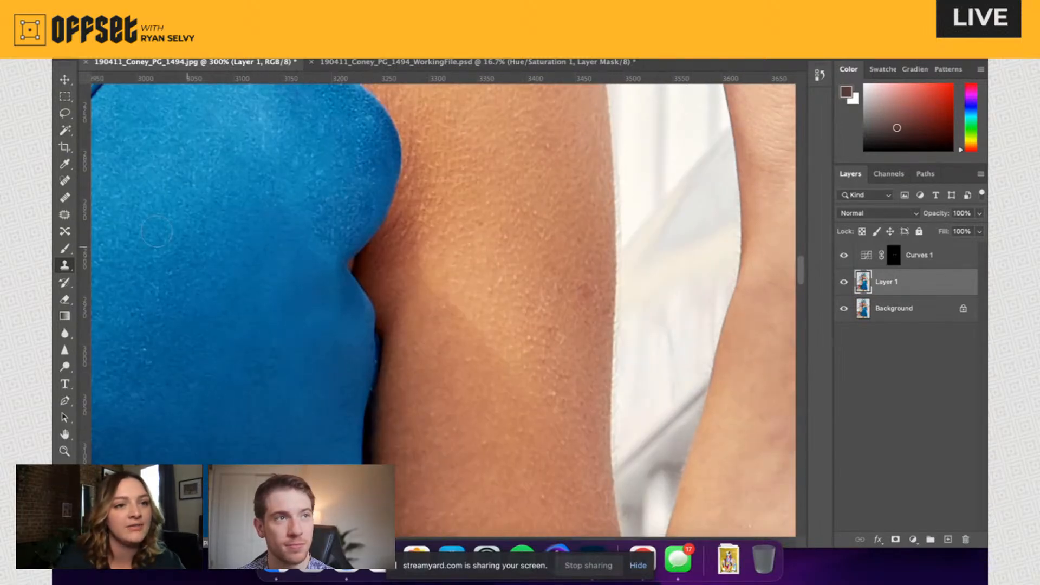
{"action": "key", "text": "j"}
{"action": "mouse_move", "coordinate": [275, 261]}
{"action": "left_mouse_down"}
{"action": "mouse_move", "coordinate": [316, 227]}
{"action": "mouse_move", "coordinate": [362, 297]}
{"action": "mouse_move", "coordinate": [336, 328]}
{"action": "mouse_move", "coordinate": [285, 327]}
{"action": "mouse_move", "coordinate": [269, 255]}
{"action": "left_mouse_up"}
{"action": "left_click_drag", "start_coordinate": [318, 287], "coordinate": [320, 171]}
{"action": "key", "text": "super+d"}
Step: Patch the remaining rough shading transitions below and around the underarm notch to blend the bodice fabric
{"action": "mouse_move", "coordinate": [320, 337]}
{"action": "left_mouse_down"}
{"action": "mouse_move", "coordinate": [276, 283]}
{"action": "mouse_move", "coordinate": [344, 273]}
{"action": "mouse_move", "coordinate": [367, 324]}
{"action": "mouse_move", "coordinate": [320, 344]}
{"action": "left_mouse_up"}
{"action": "left_click_drag", "start_coordinate": [341, 319], "coordinate": [317, 371]}
{"action": "key", "text": "super+d"}
{"action": "mouse_move", "coordinate": [278, 280]}
{"action": "left_mouse_down"}
{"action": "mouse_move", "coordinate": [284, 208]}
{"action": "mouse_move", "coordinate": [314, 301]}
{"action": "mouse_move", "coordinate": [297, 307]}
{"action": "mouse_move", "coordinate": [321, 318]}
{"action": "left_mouse_up"}
{"action": "key", "text": "super+d"}
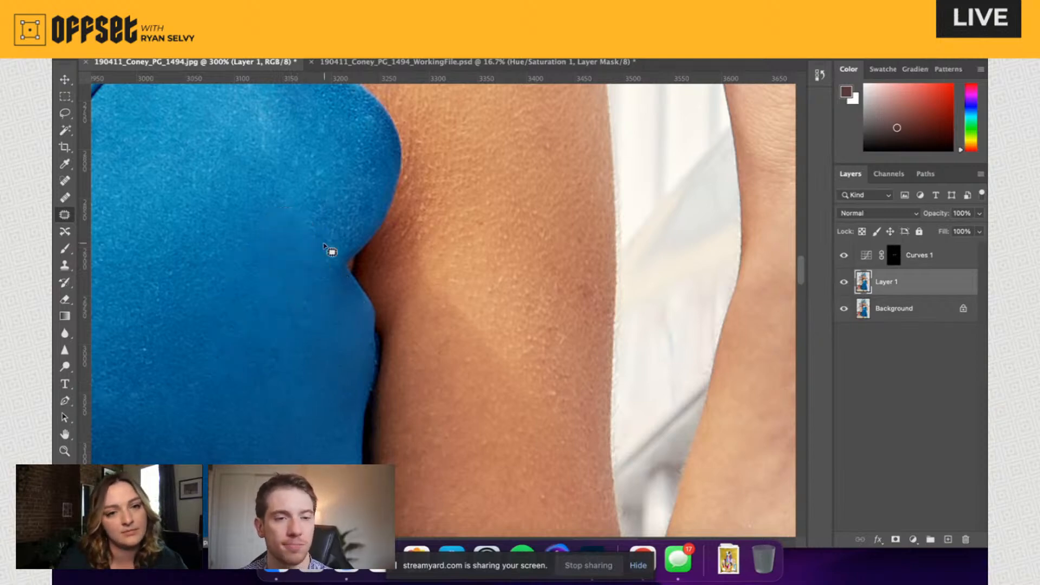
{"action": "mouse_move", "coordinate": [293, 246]}
{"action": "left_mouse_down"}
{"action": "mouse_move", "coordinate": [301, 228]}
{"action": "mouse_move", "coordinate": [348, 242]}
{"action": "mouse_move", "coordinate": [348, 279]}
{"action": "mouse_move", "coordinate": [321, 314]}
{"action": "left_mouse_up"}
{"action": "key", "text": "super+d"}
{"action": "left_click_drag", "start_coordinate": [340, 264], "coordinate": [375, 241]}
{"action": "key", "text": "super+minus"}
{"action": "key", "text": "super+minus"}
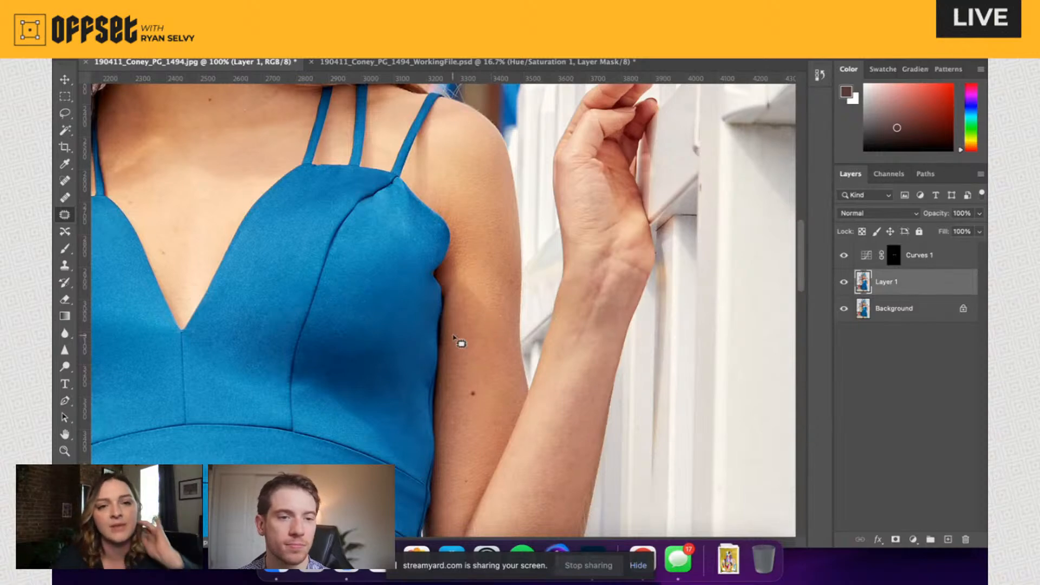
Step: Patch the faint creases in the waistband below the bodice seam, sampling clean fabric from the same band
{"action": "left_click_drag", "start_coordinate": [413, 350], "coordinate": [503, 366]}
{"action": "left_click_drag", "start_coordinate": [414, 453], "coordinate": [428, 391]}
{"action": "left_click_drag", "start_coordinate": [461, 333], "coordinate": [480, 302]}
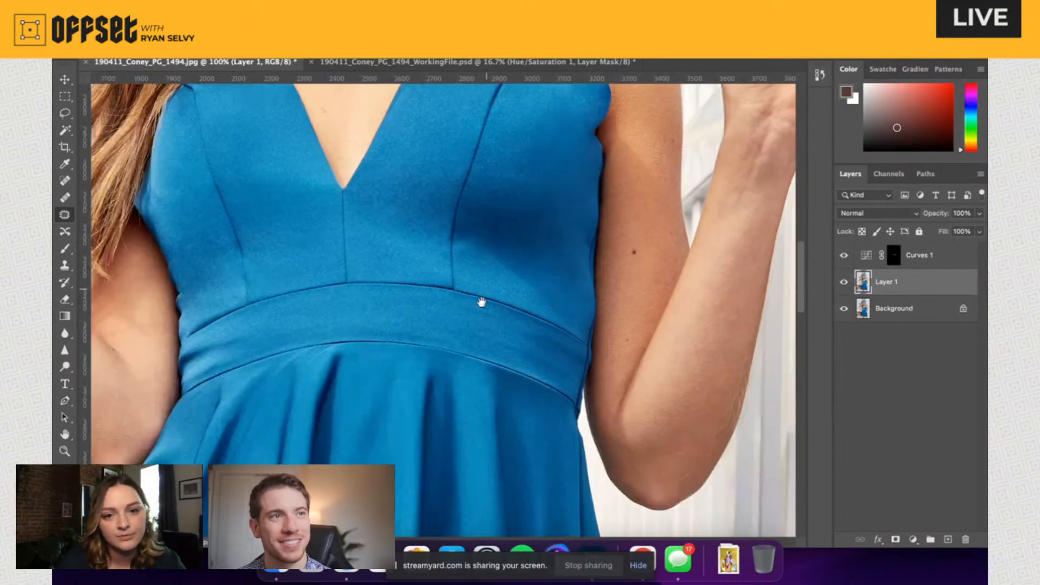
{"action": "left_click_drag", "start_coordinate": [485, 384], "coordinate": [457, 366]}
{"action": "key", "text": "super+equal"}
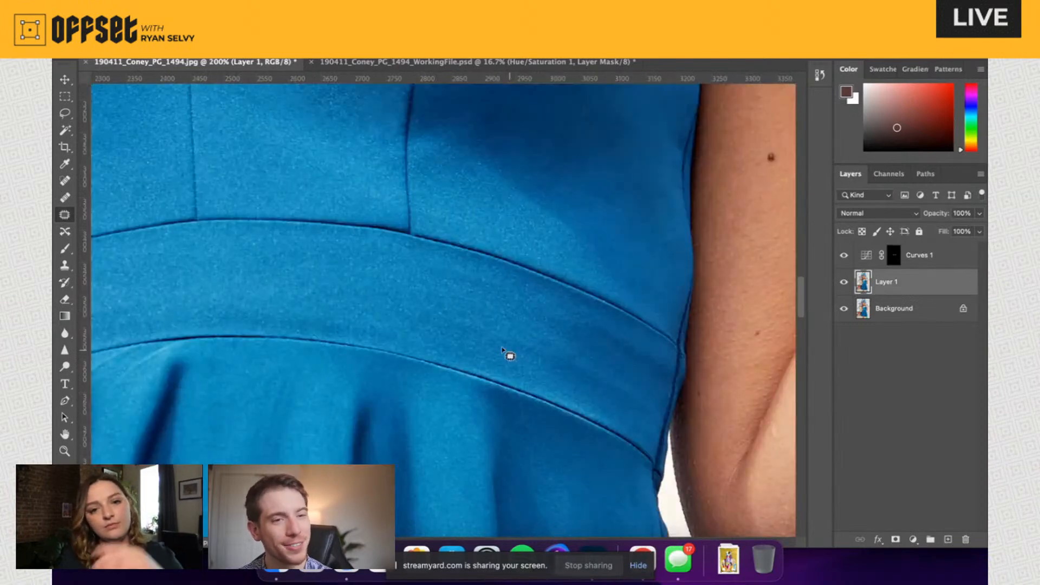
{"action": "mouse_move", "coordinate": [464, 283]}
{"action": "left_mouse_down"}
{"action": "mouse_move", "coordinate": [468, 270]}
{"action": "mouse_move", "coordinate": [482, 284]}
{"action": "mouse_move", "coordinate": [461, 294]}
{"action": "left_mouse_up"}
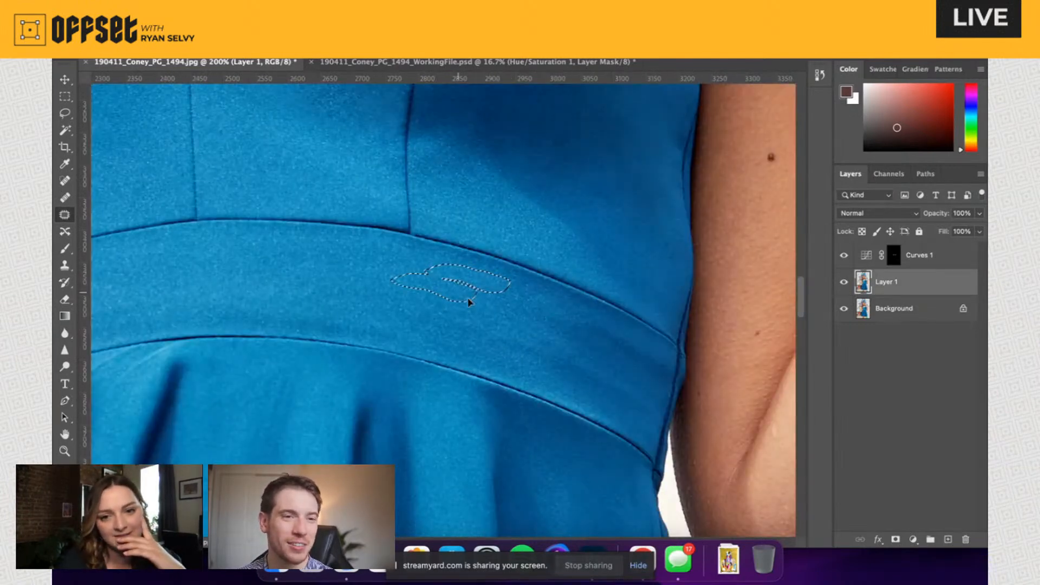
{"action": "key", "text": "super+d"}
{"action": "mouse_move", "coordinate": [514, 358]}
{"action": "left_mouse_down"}
{"action": "mouse_move", "coordinate": [569, 348]}
{"action": "mouse_move", "coordinate": [514, 355]}
{"action": "mouse_move", "coordinate": [440, 295]}
{"action": "mouse_move", "coordinate": [396, 294]}
{"action": "left_mouse_up"}
{"action": "key", "text": "super+d"}
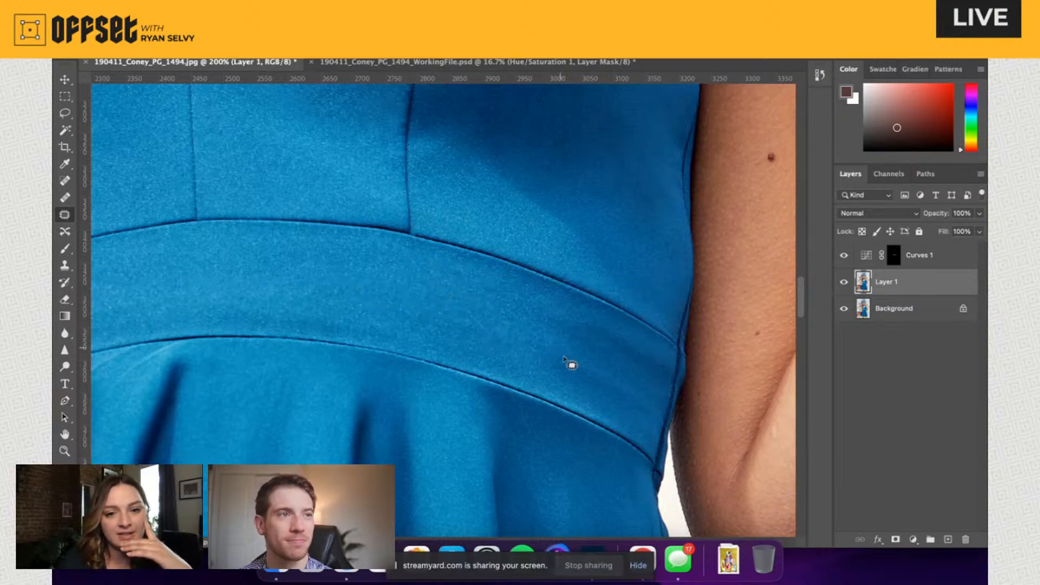
Step: Patch out the creases at the waistband's end beside the raised arm, sampling the smooth waistband and bodice fabric
{"action": "mouse_move", "coordinate": [564, 375]}
{"action": "left_mouse_down"}
{"action": "mouse_move", "coordinate": [599, 373]}
{"action": "mouse_move", "coordinate": [655, 401]}
{"action": "mouse_move", "coordinate": [653, 432]}
{"action": "mouse_move", "coordinate": [604, 388]}
{"action": "mouse_move", "coordinate": [494, 326]}
{"action": "mouse_move", "coordinate": [599, 327]}
{"action": "mouse_move", "coordinate": [655, 350]}
{"action": "mouse_move", "coordinate": [668, 368]}
{"action": "mouse_move", "coordinate": [664, 400]}
{"action": "mouse_move", "coordinate": [618, 385]}
{"action": "mouse_move", "coordinate": [506, 304]}
{"action": "mouse_move", "coordinate": [494, 322]}
{"action": "left_mouse_up"}
{"action": "key", "text": "super+d"}
{"action": "key", "text": "super+d"}
{"action": "mouse_move", "coordinate": [605, 409]}
{"action": "left_mouse_down"}
{"action": "mouse_move", "coordinate": [581, 374]}
{"action": "mouse_move", "coordinate": [616, 330]}
{"action": "mouse_move", "coordinate": [666, 360]}
{"action": "mouse_move", "coordinate": [658, 418]}
{"action": "mouse_move", "coordinate": [646, 430]}
{"action": "mouse_move", "coordinate": [617, 424]}
{"action": "mouse_move", "coordinate": [652, 275]}
{"action": "left_mouse_up"}
{"action": "key", "text": "super+d"}
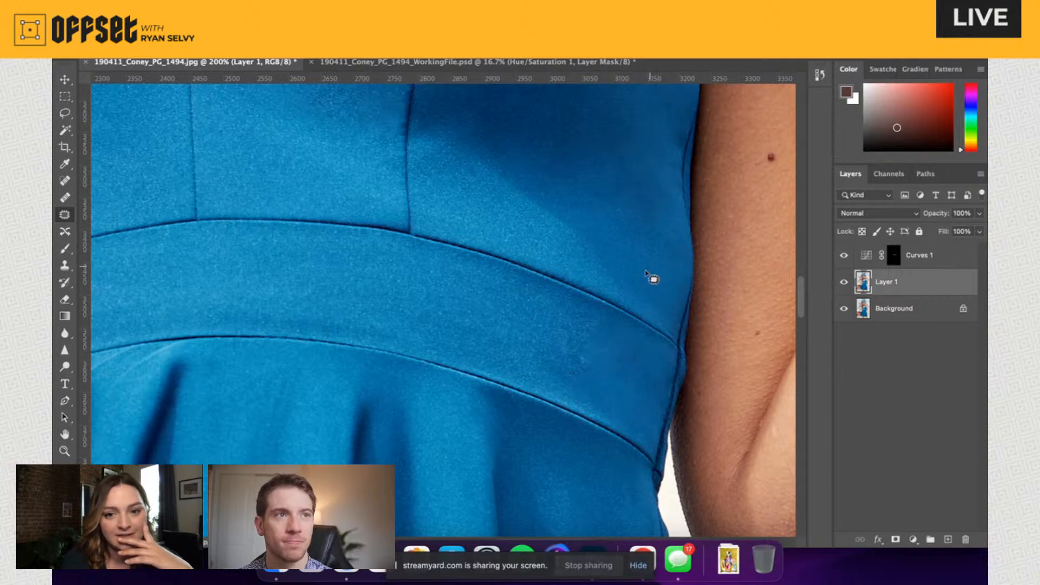
{"action": "left_click_drag", "start_coordinate": [541, 346], "coordinate": [570, 362]}
{"action": "mouse_move", "coordinate": [618, 405]}
{"action": "left_mouse_down"}
{"action": "mouse_move", "coordinate": [616, 332]}
{"action": "mouse_move", "coordinate": [627, 407]}
{"action": "mouse_move", "coordinate": [608, 372]}
{"action": "mouse_move", "coordinate": [644, 217]}
{"action": "mouse_move", "coordinate": [659, 229]}
{"action": "left_mouse_up"}
{"action": "key", "text": "super+d"}
Step: Patch the waistband's lower middle and the deep folds at its end on the hair side, using smoother fabric nearby
{"action": "left_click_drag", "start_coordinate": [546, 349], "coordinate": [673, 362]}
{"action": "mouse_move", "coordinate": [372, 355]}
{"action": "left_mouse_down"}
{"action": "mouse_move", "coordinate": [347, 332]}
{"action": "mouse_move", "coordinate": [468, 341]}
{"action": "mouse_move", "coordinate": [547, 362]}
{"action": "mouse_move", "coordinate": [541, 371]}
{"action": "mouse_move", "coordinate": [372, 356]}
{"action": "left_mouse_up"}
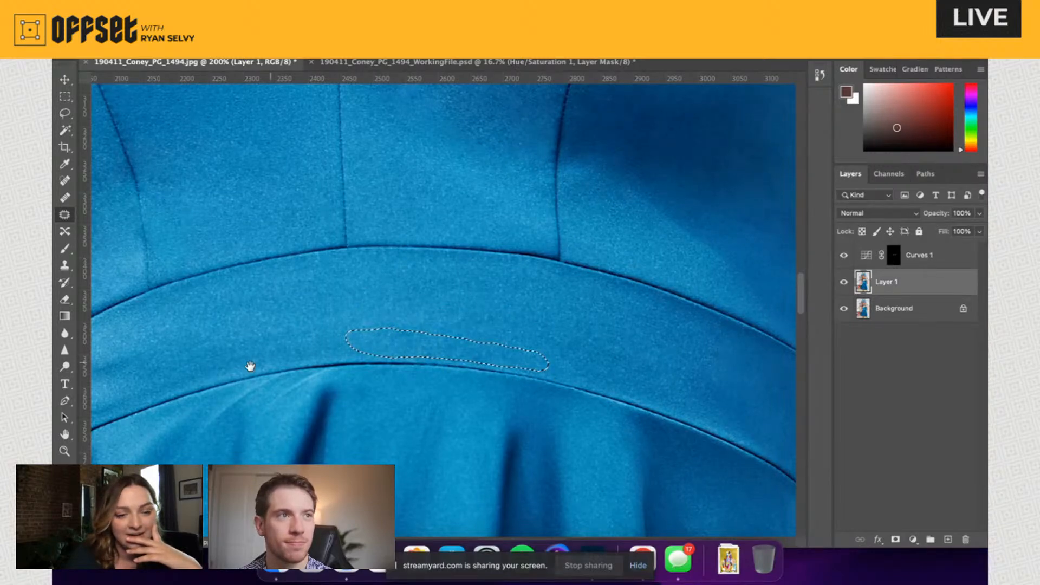
{"action": "left_click_drag", "start_coordinate": [248, 367], "coordinate": [417, 325]}
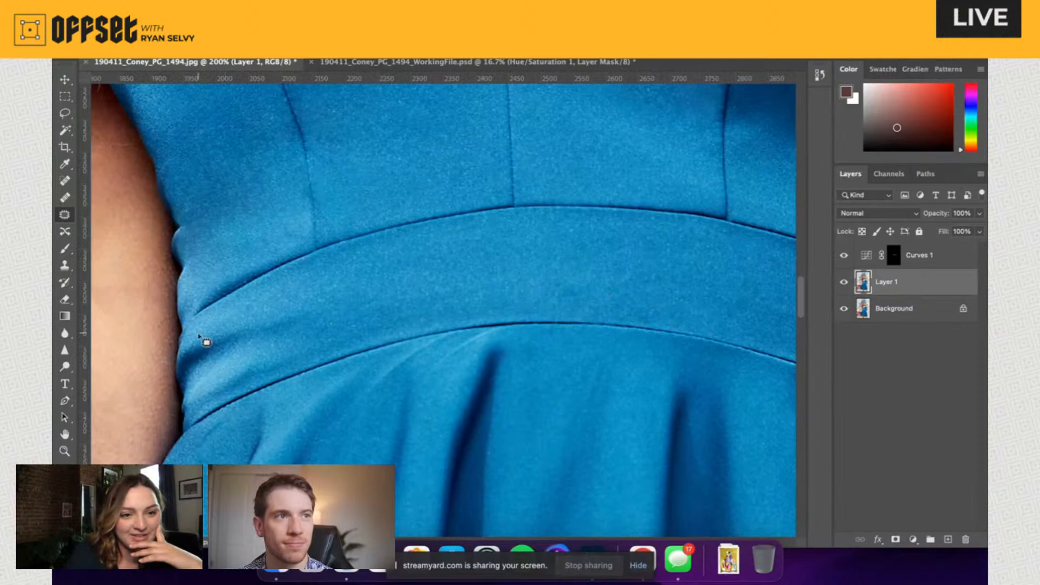
{"action": "left_click_drag", "start_coordinate": [198, 335], "coordinate": [230, 323]}
{"action": "left_click_drag", "start_coordinate": [323, 315], "coordinate": [296, 348]}
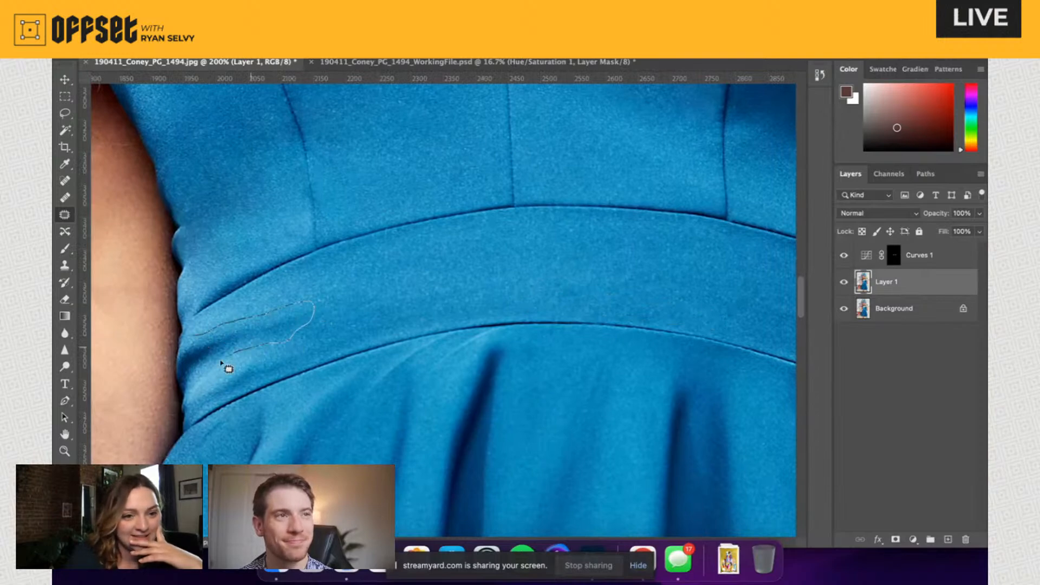
{"action": "mouse_move", "coordinate": [182, 371]}
{"action": "left_mouse_down"}
{"action": "mouse_move", "coordinate": [194, 335]}
{"action": "mouse_move", "coordinate": [316, 293]}
{"action": "mouse_move", "coordinate": [343, 271]}
{"action": "left_mouse_up"}
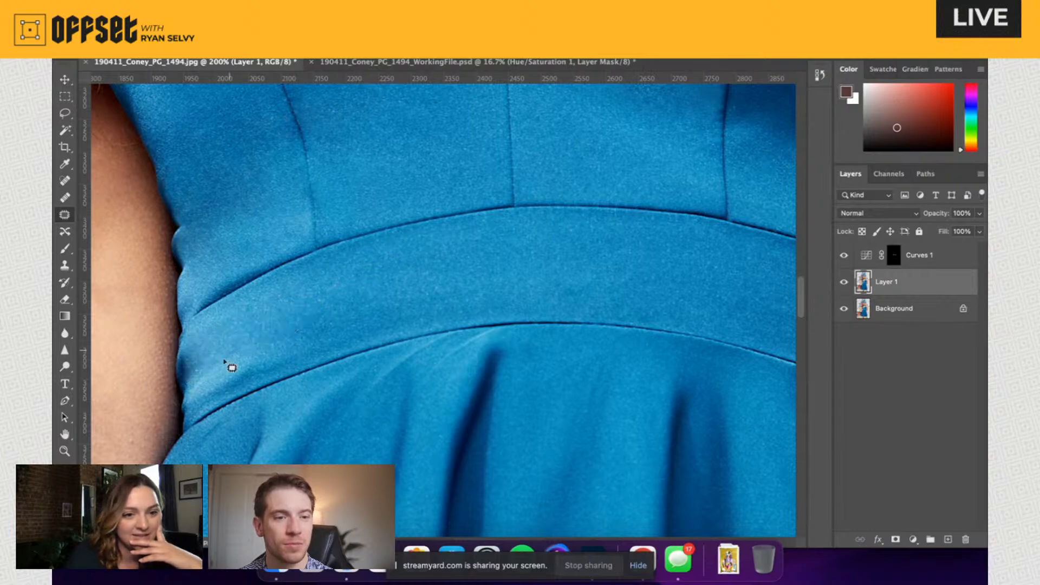
{"action": "mouse_move", "coordinate": [196, 381]}
{"action": "left_mouse_down"}
{"action": "mouse_move", "coordinate": [237, 339]}
{"action": "mouse_move", "coordinate": [308, 329]}
{"action": "mouse_move", "coordinate": [254, 382]}
{"action": "left_mouse_up"}
{"action": "left_click_drag", "start_coordinate": [260, 374], "coordinate": [328, 303]}
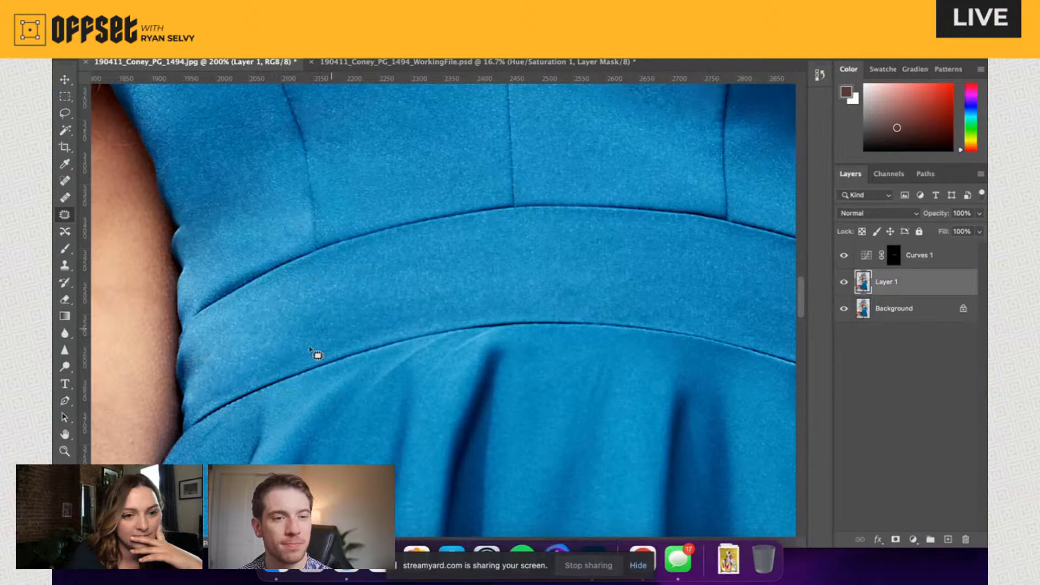
Step: Compare the dress before and after retouching in the wider photo by switching Layer 1's visibility off and on repeatedly
{"action": "left_click", "coordinate": [66, 266]}
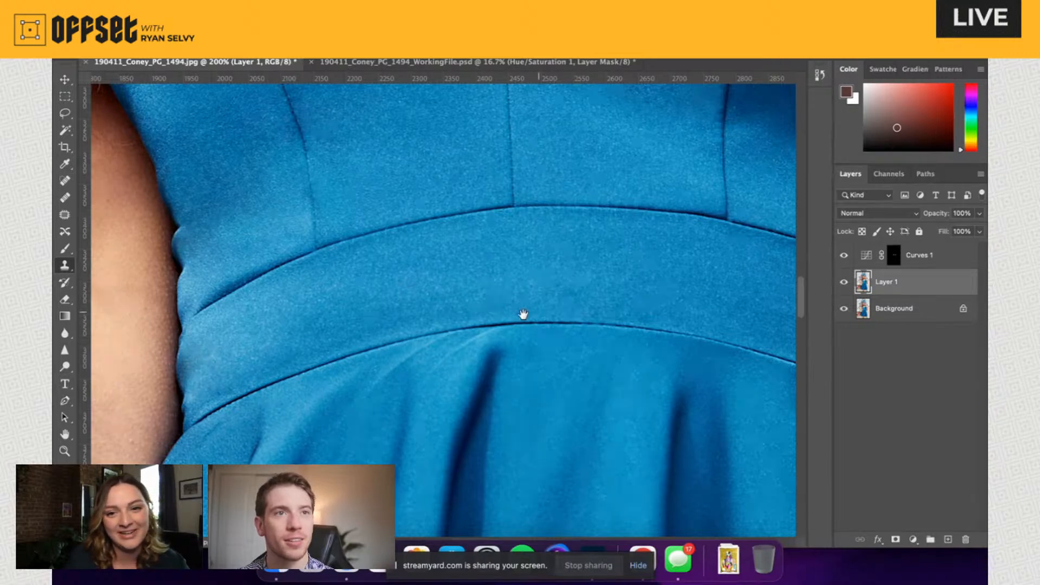
{"action": "left_click_drag", "start_coordinate": [523, 315], "coordinate": [406, 316]}
{"action": "key", "text": "super+minus"}
{"action": "key", "text": "super+minus"}
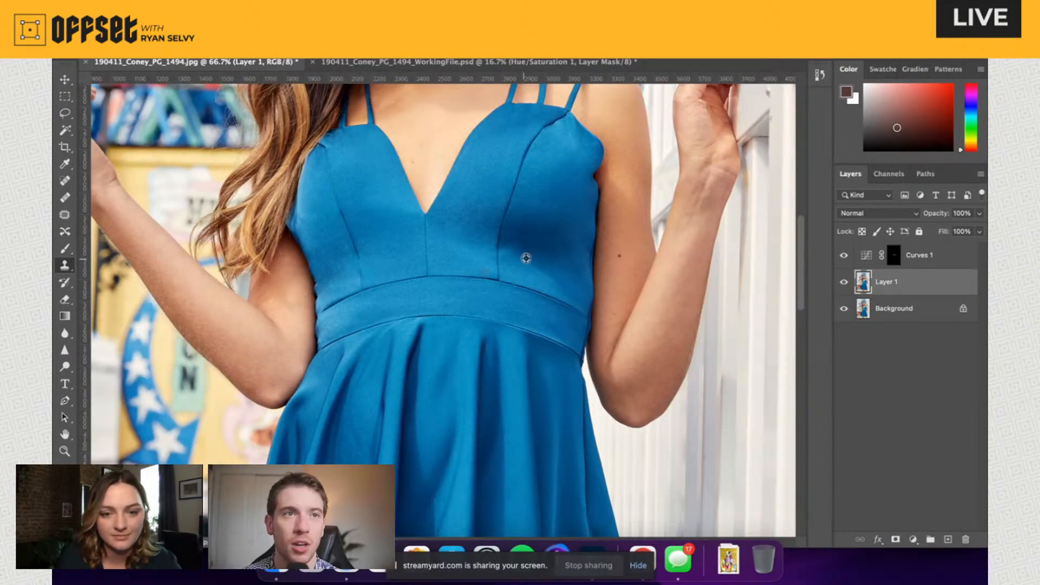
{"action": "left_click_drag", "start_coordinate": [480, 333], "coordinate": [483, 350]}
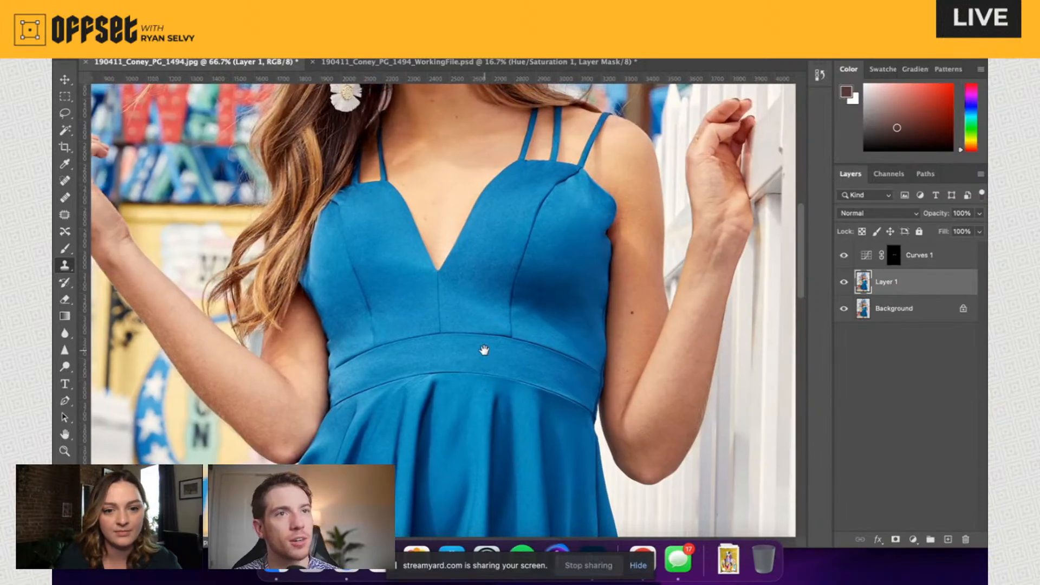
{"action": "key", "text": "super+minus"}
{"action": "key", "text": "super+minus"}
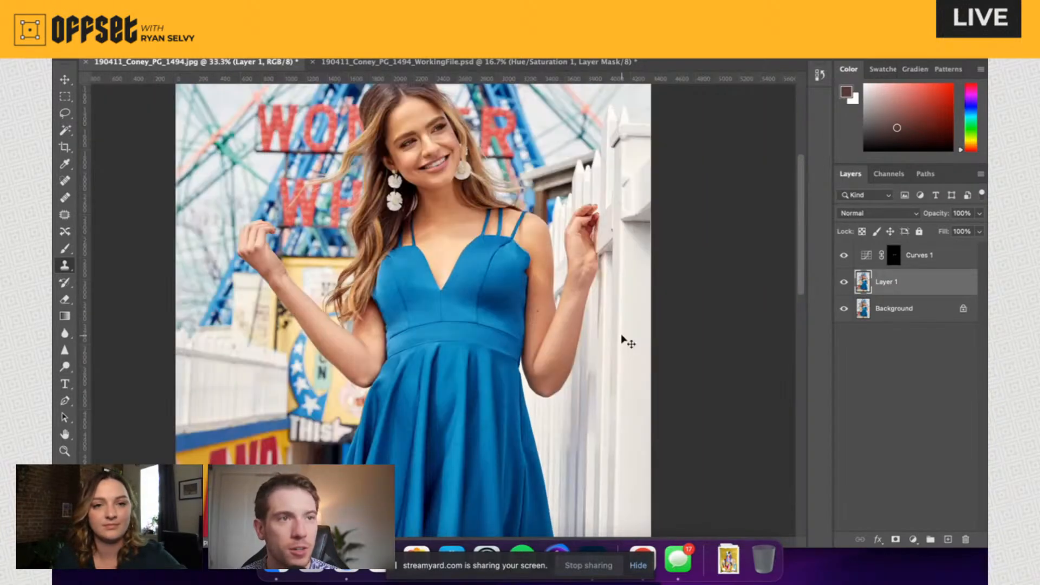
{"action": "key", "text": "super+minus"}
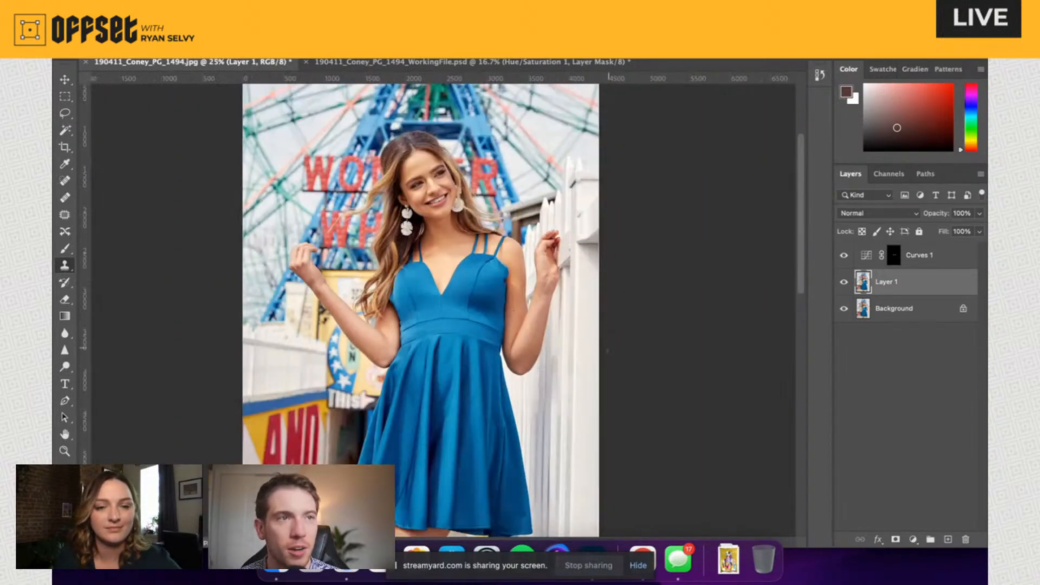
{"action": "left_click", "coordinate": [843, 282]}
{"action": "left_click", "coordinate": [843, 282]}
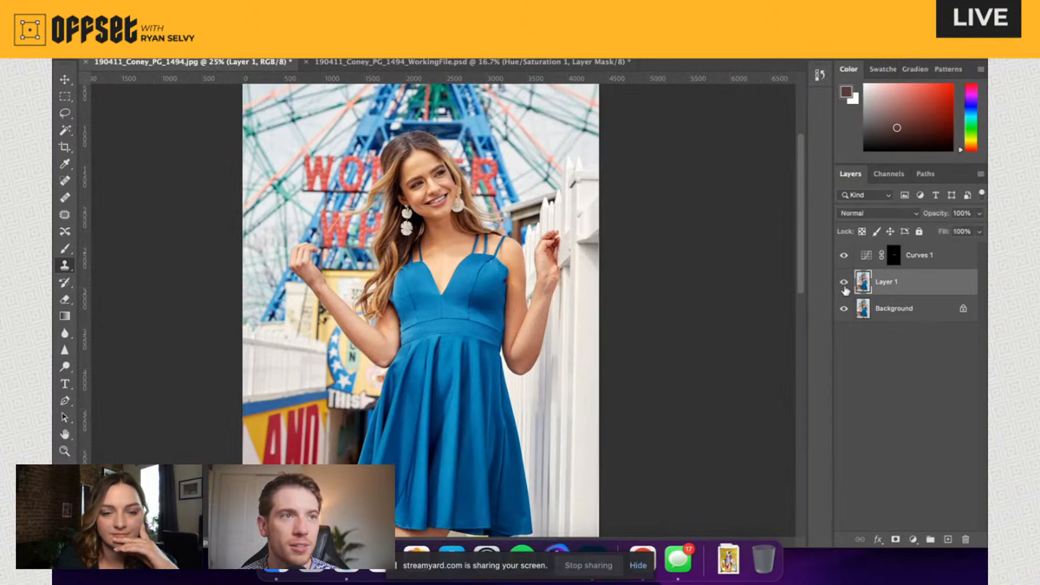
{"action": "left_click", "coordinate": [843, 286]}
{"action": "left_click", "coordinate": [844, 286]}
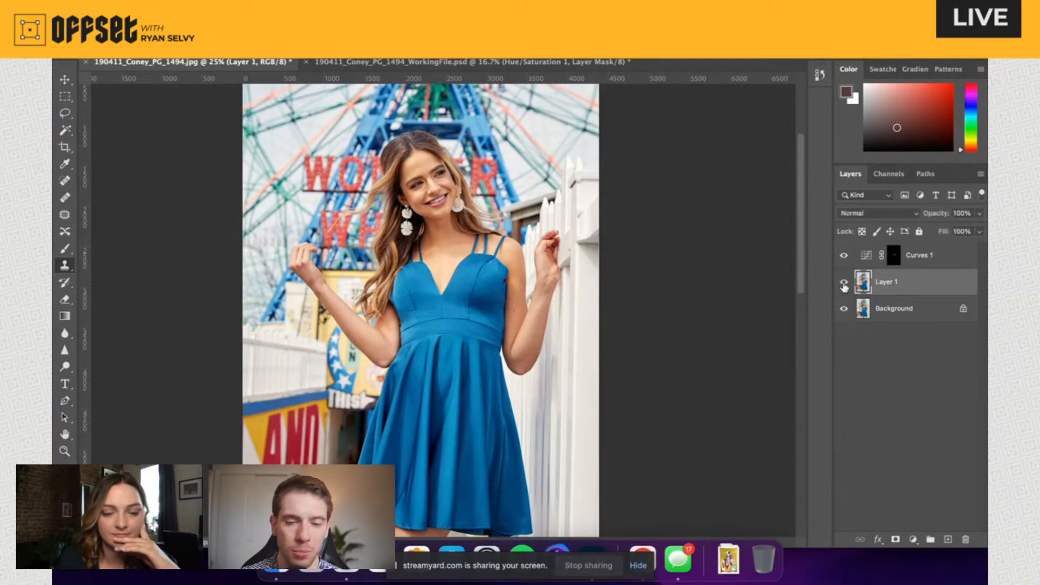
{"action": "left_click", "coordinate": [844, 286]}
{"action": "left_click", "coordinate": [843, 286]}
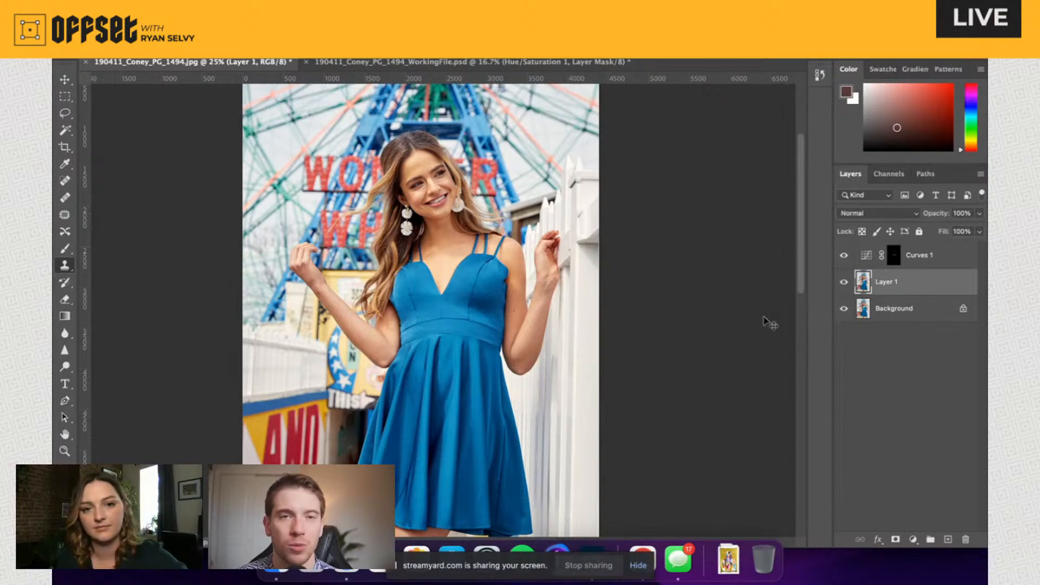
{"action": "key", "text": "super+equal"}
{"action": "key", "text": "super+equal"}
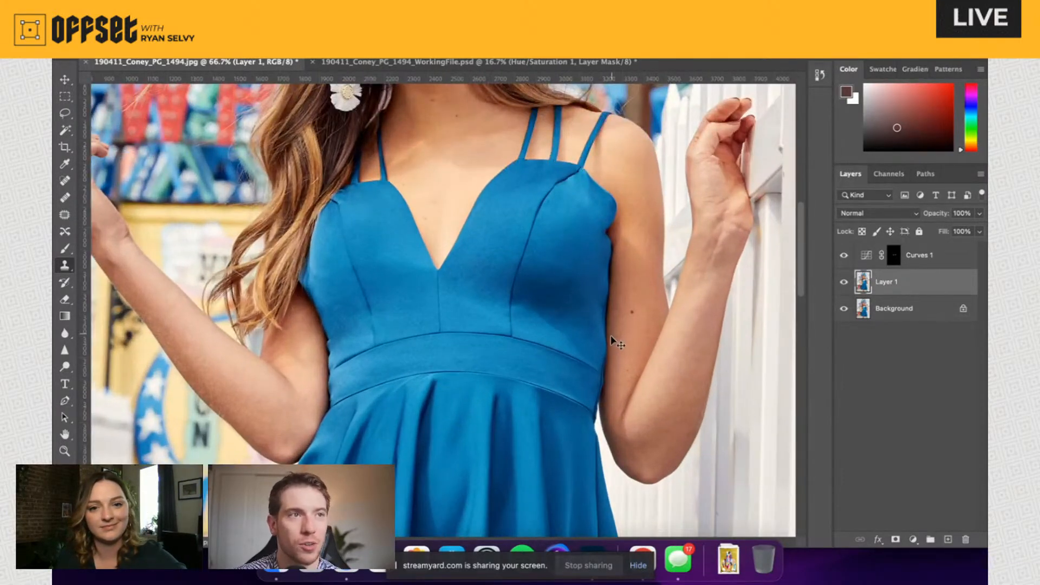